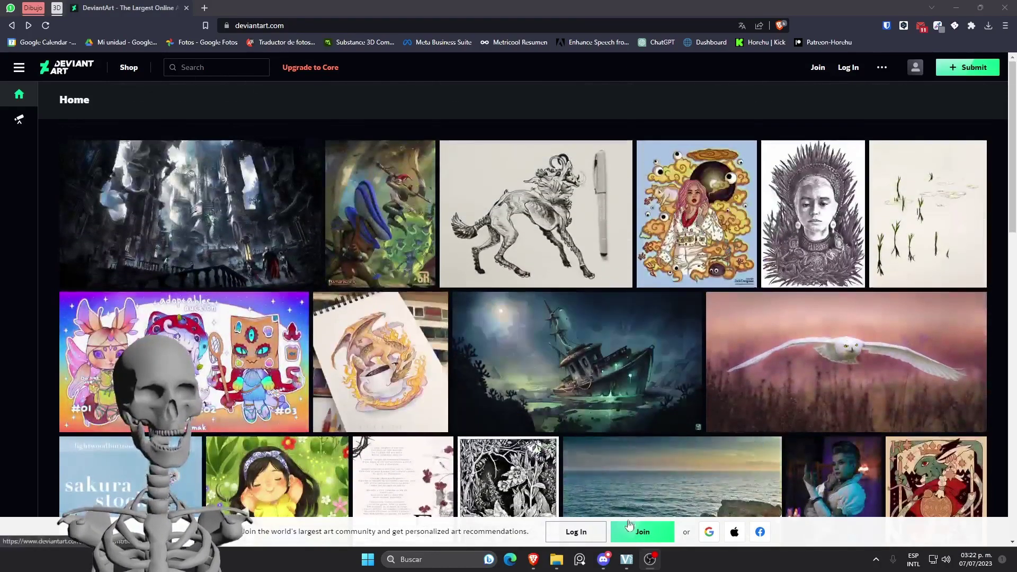
Start a DeviantArt sign-up with Google, choose the Google account and confirm the sign-in
click(630, 525)
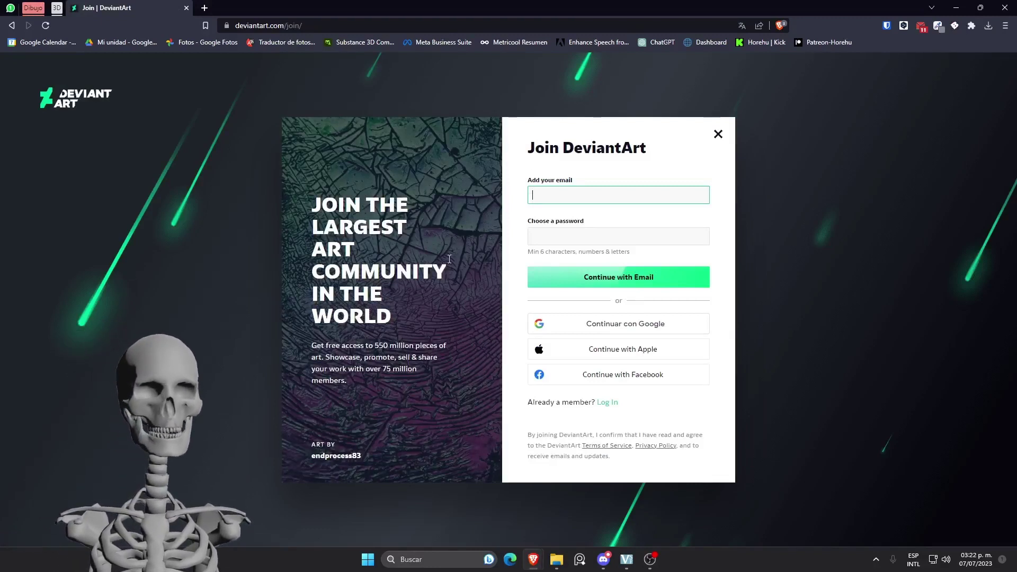
click(551, 232)
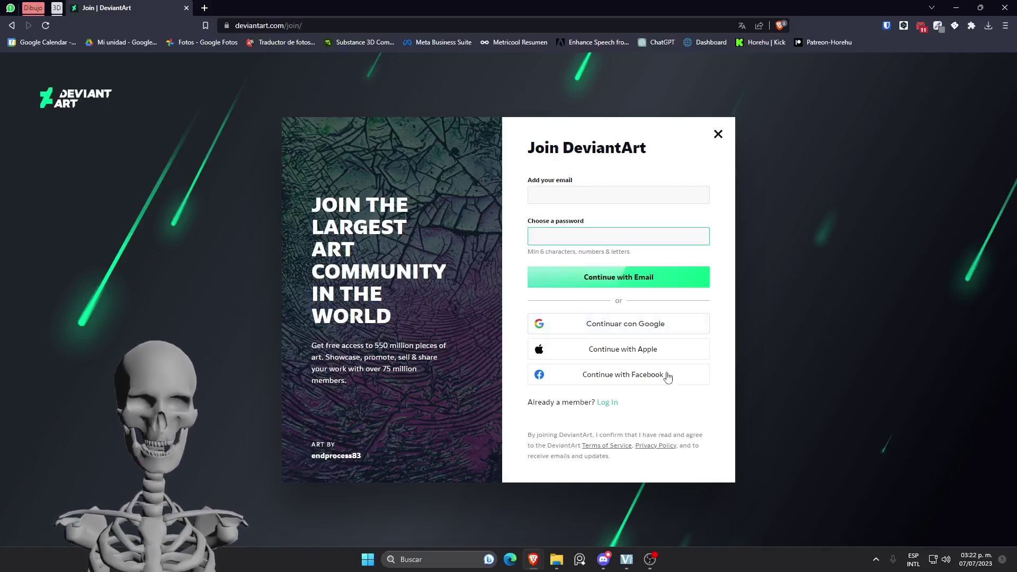
click(603, 334)
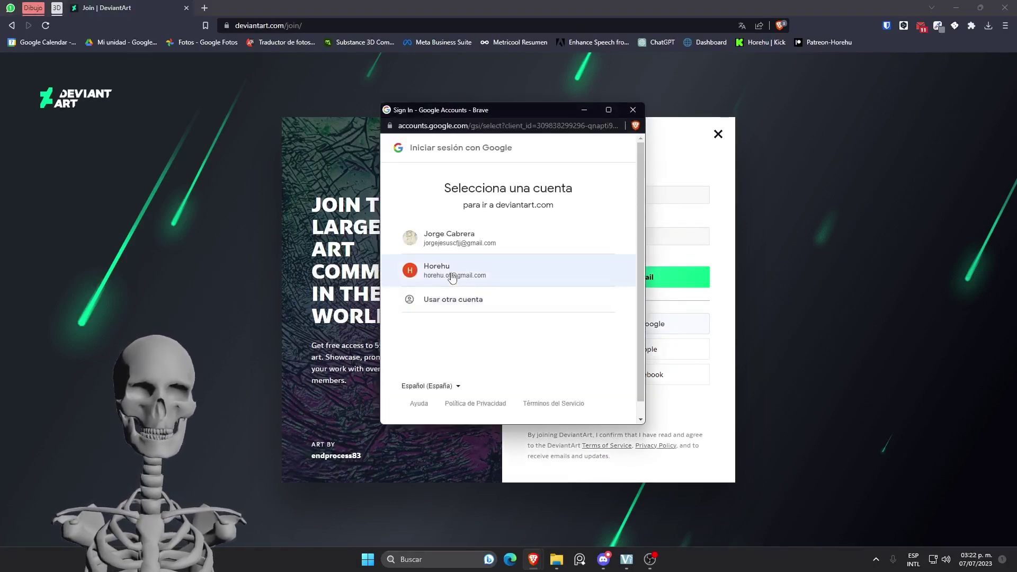
click(472, 272)
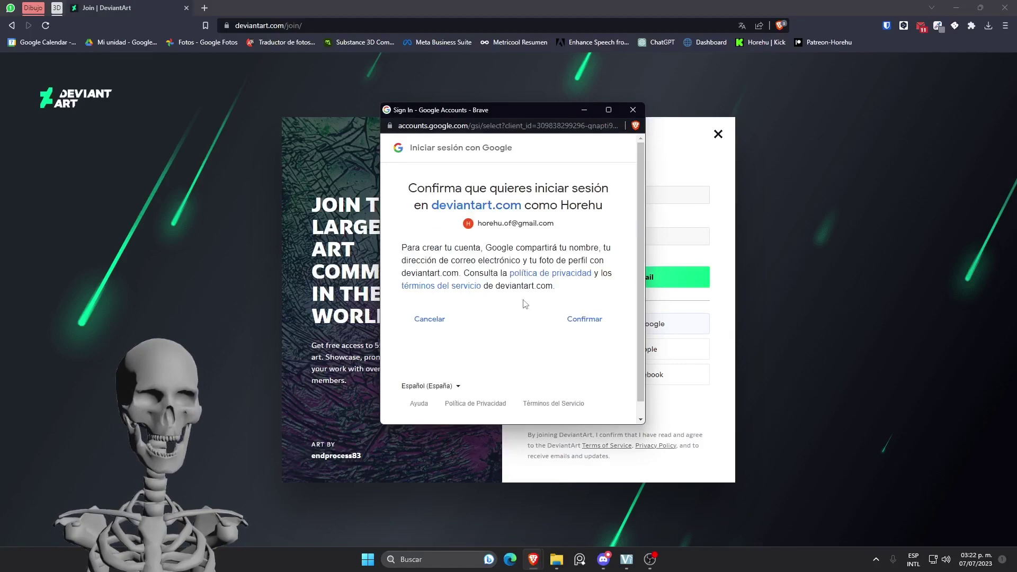
click(587, 321)
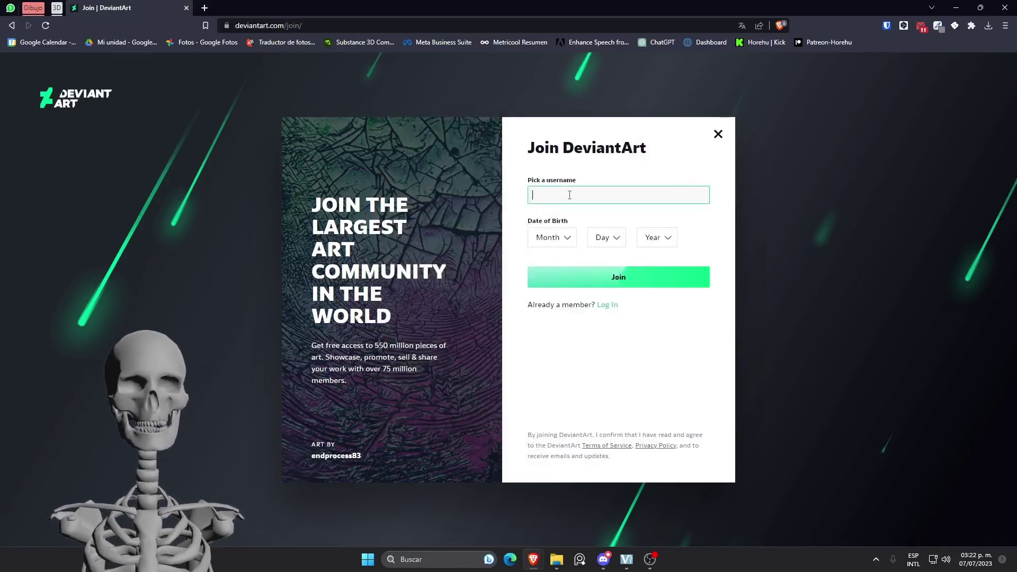
Enter a username and set the birth date to July 5, 2003
text(Horehu)
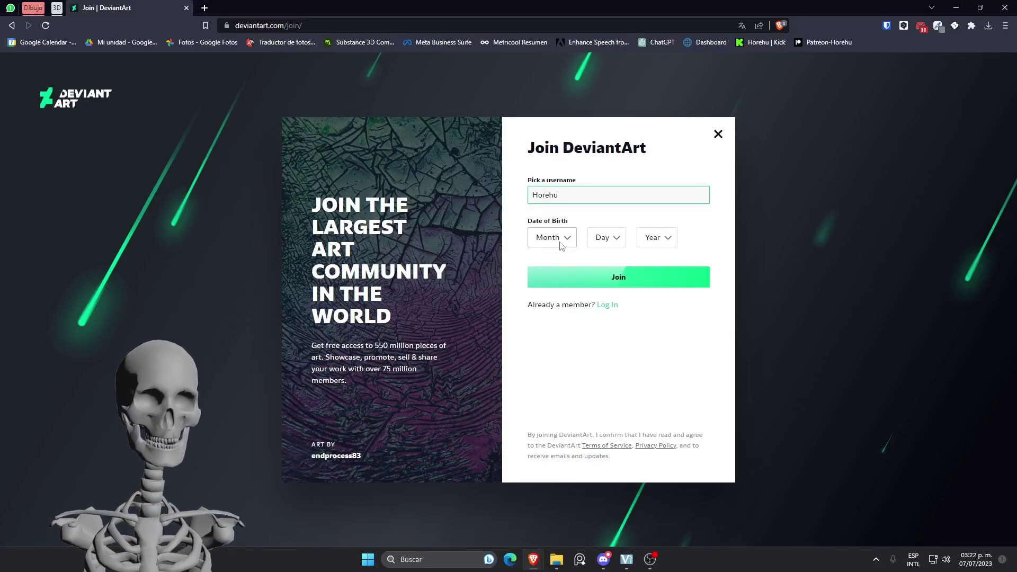
click(561, 245)
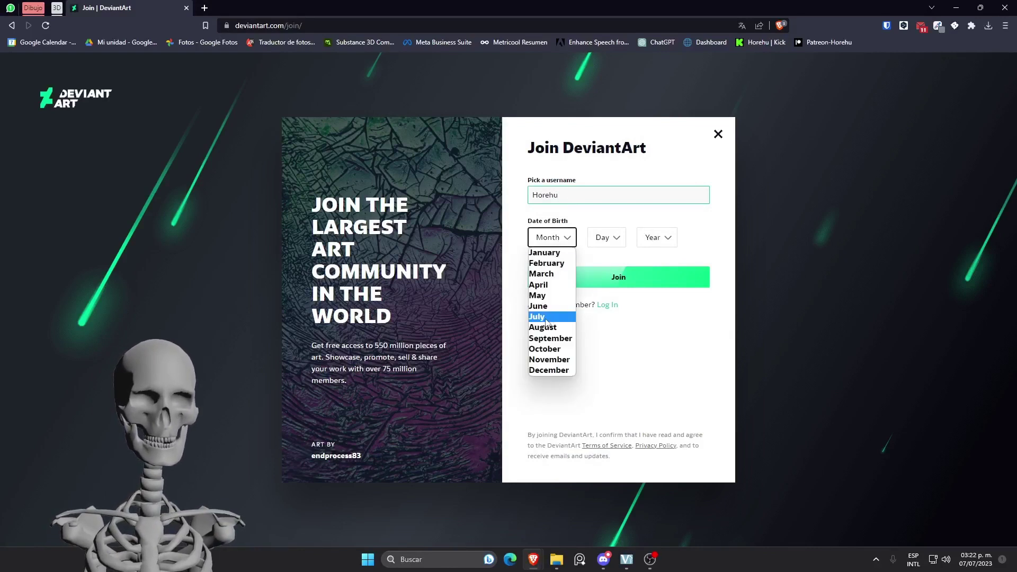
click(546, 318)
click(543, 240)
click(539, 318)
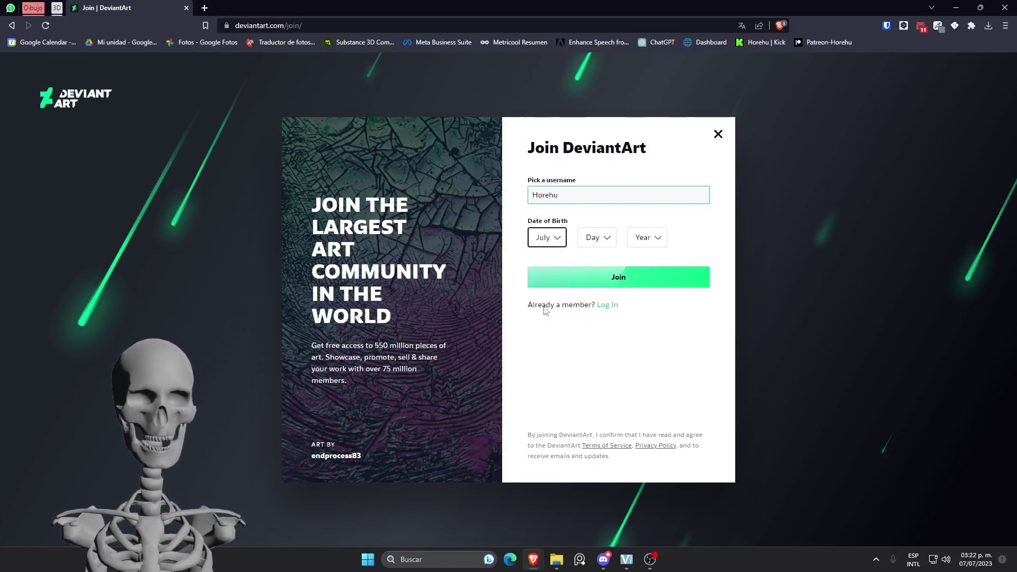
click(587, 242)
click(591, 293)
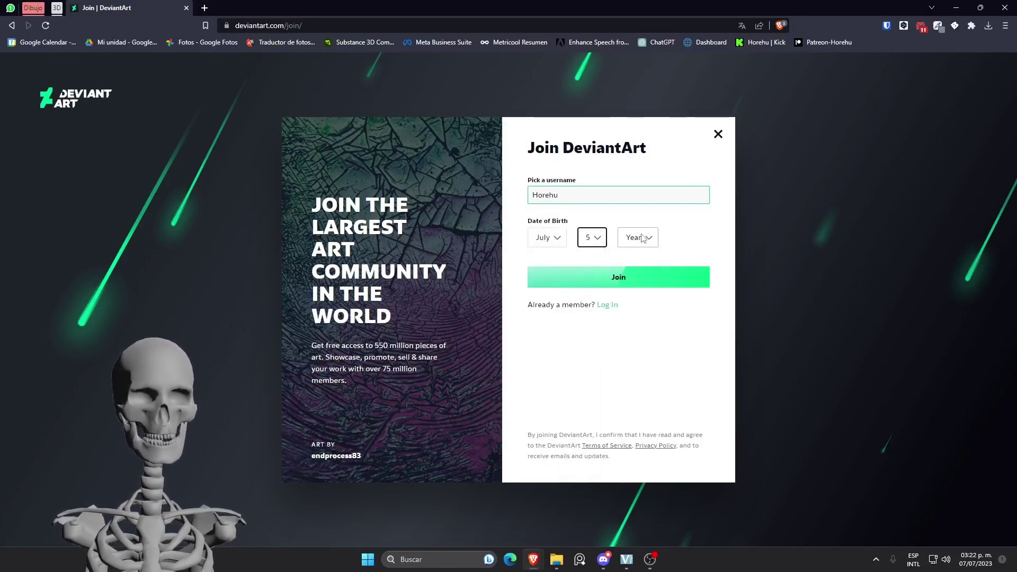
click(643, 238)
scroll(647, 399, down, 2)
scroll(645, 401, down, 1)
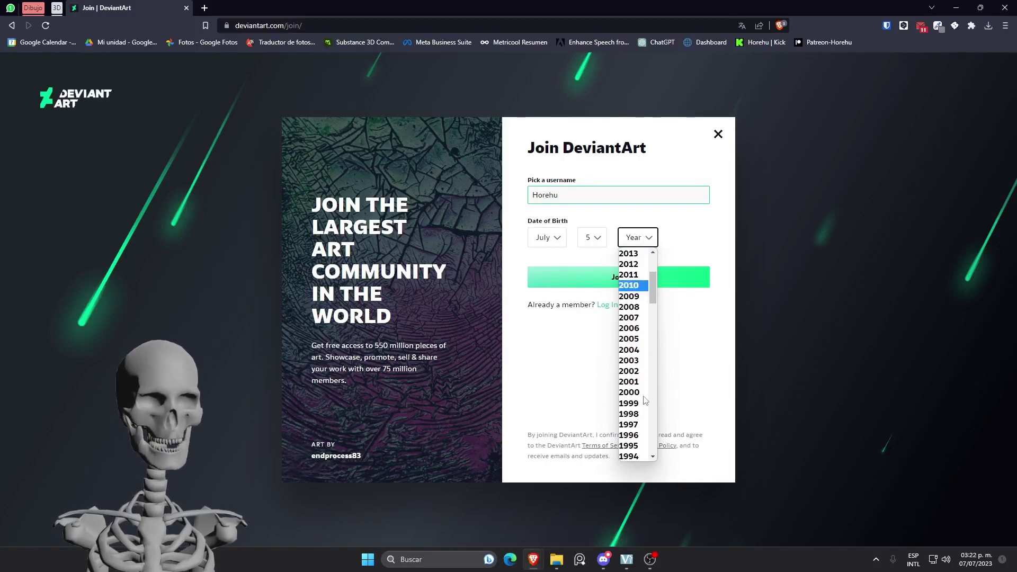
click(631, 361)
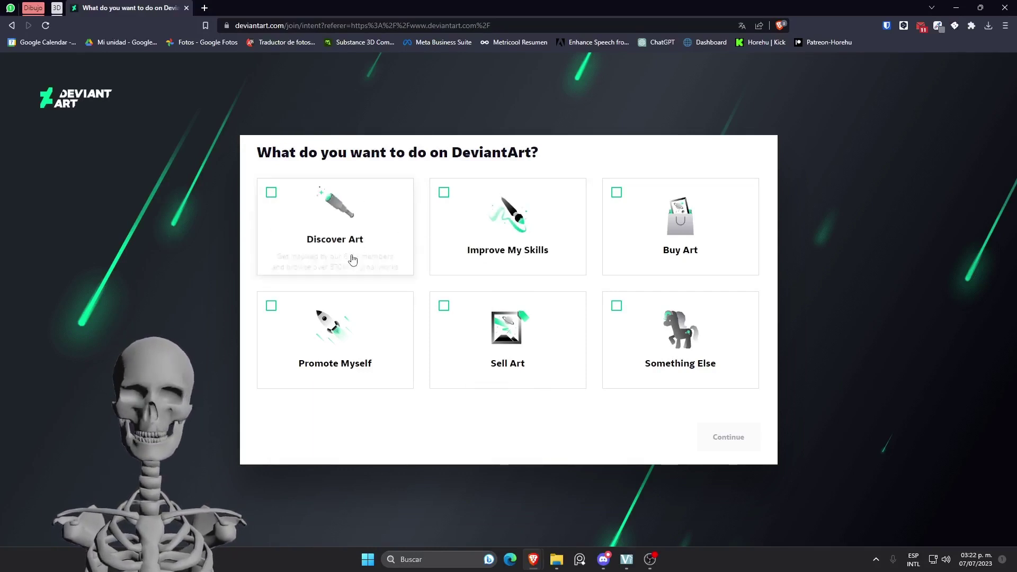
Mark Discover Art, Improve My Skills and Sell Art as your DeviantArt goals
click(272, 193)
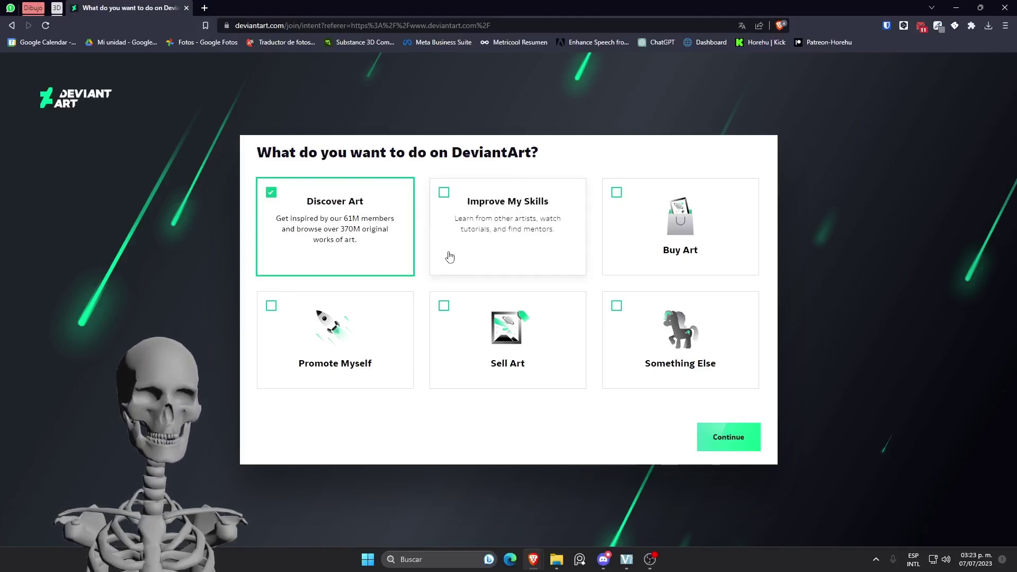
click(458, 228)
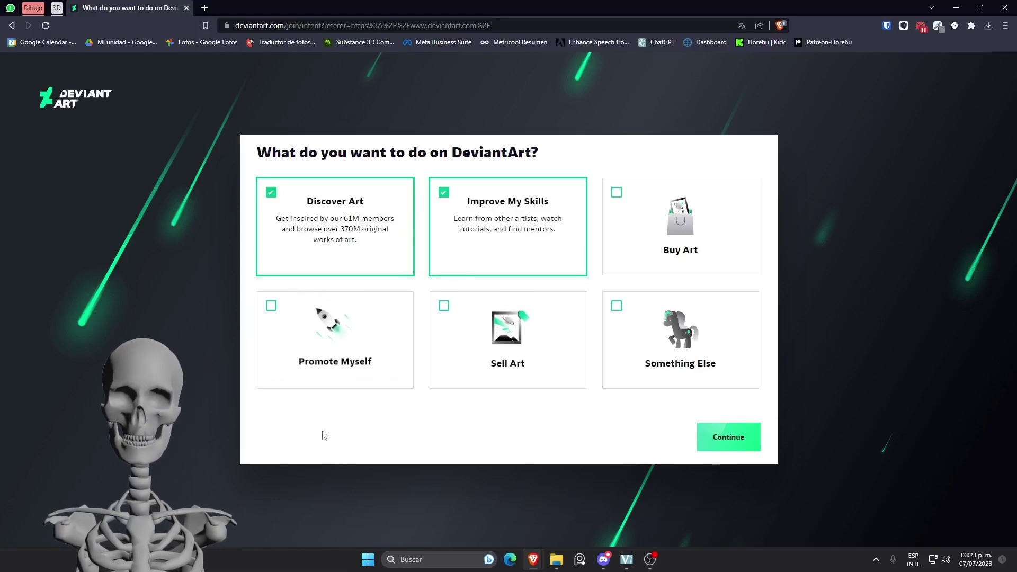
click(482, 332)
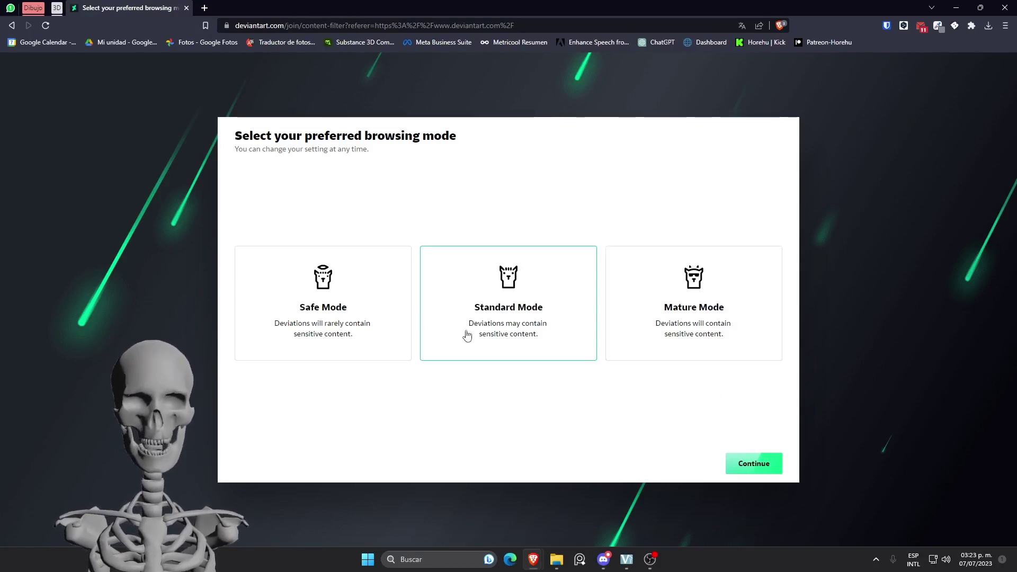
Choose Mature Mode as the browsing mode
click(662, 320)
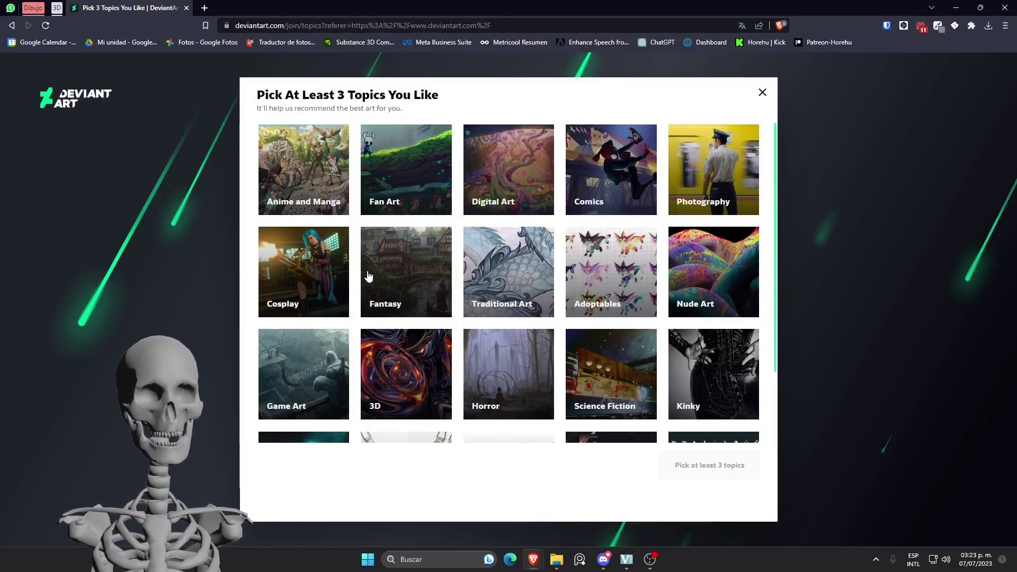
Pick Anime and Manga, Fan Art, Adoptables, Digital Art and Closed Species as liked topics
click(332, 207)
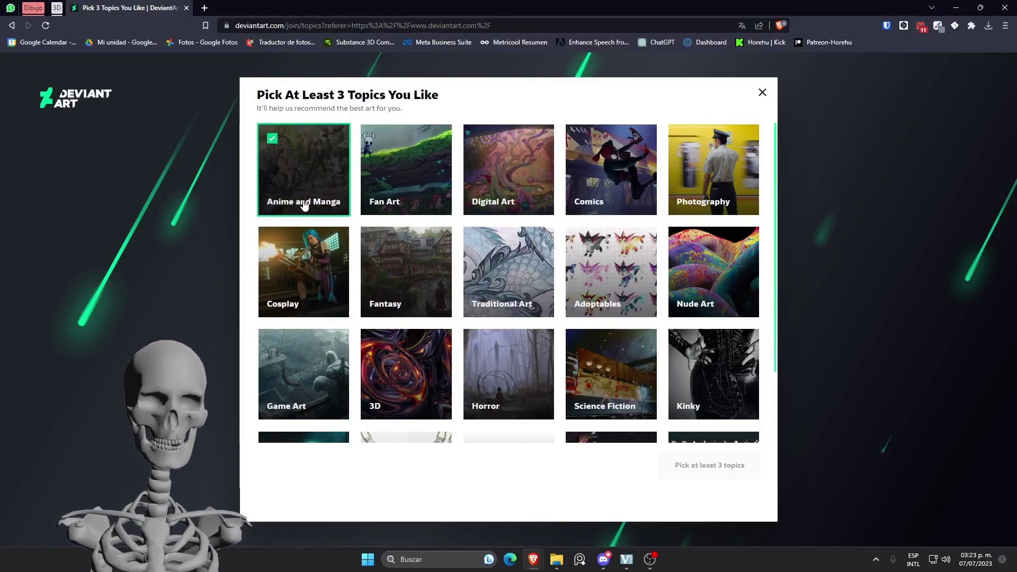
click(415, 239)
scroll(477, 318, down, 2)
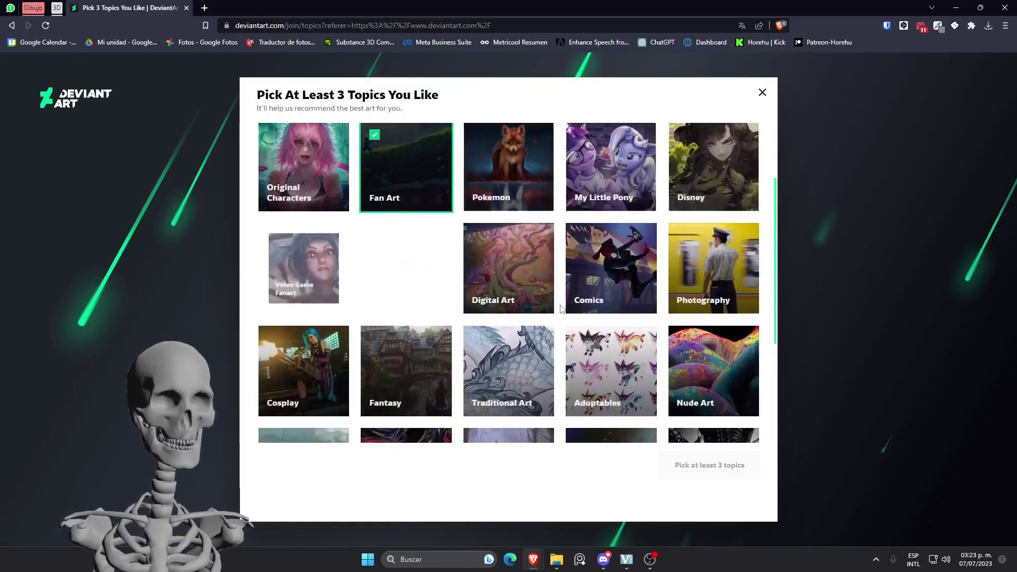
click(604, 366)
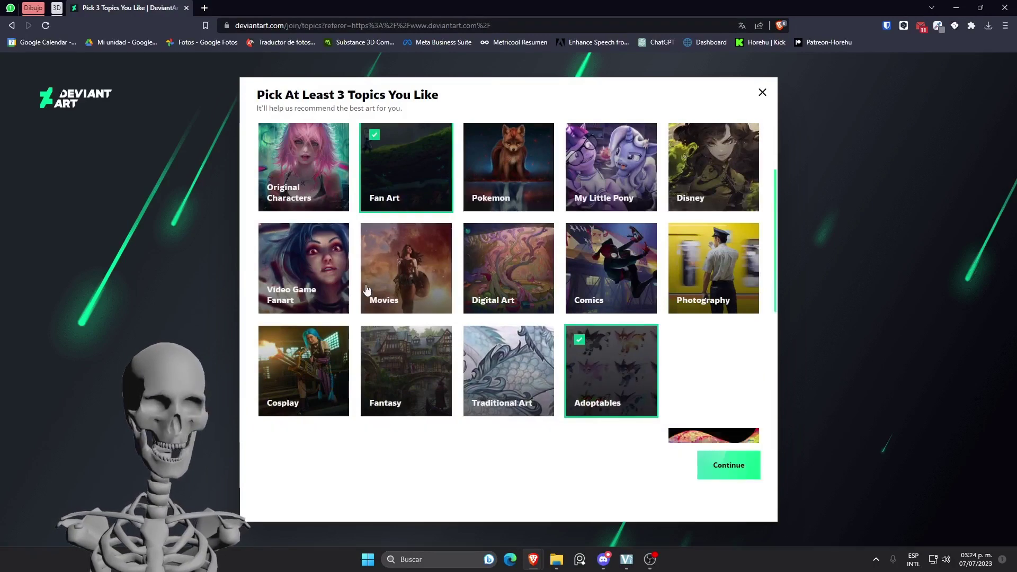
click(512, 297)
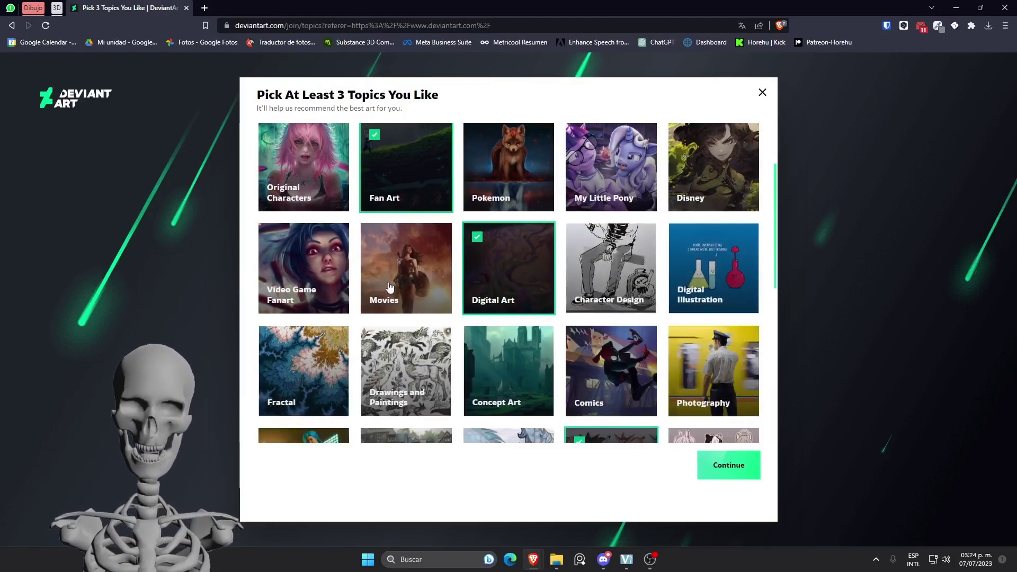
scroll(563, 300, down, 4)
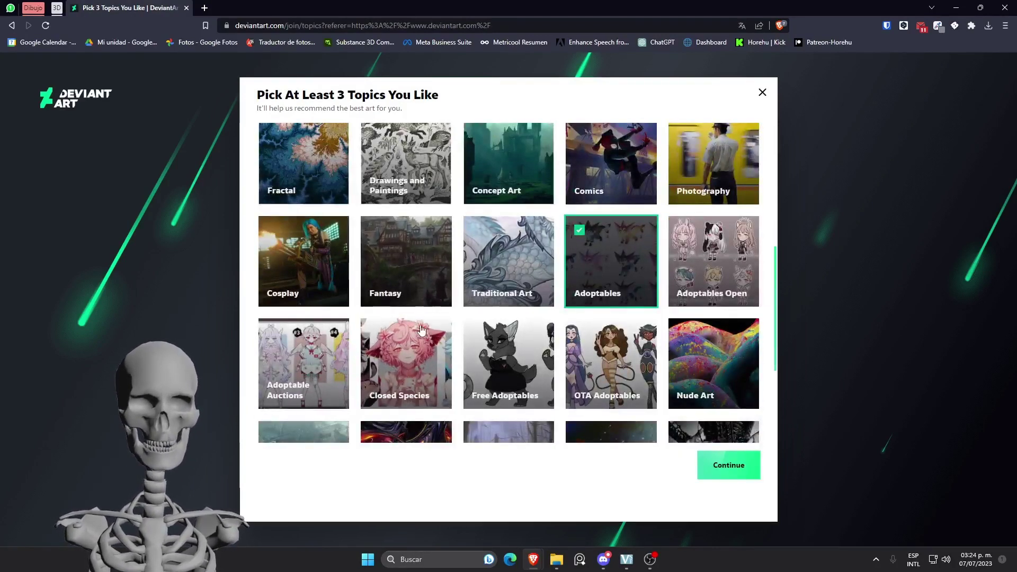
scroll(448, 317, down, 1)
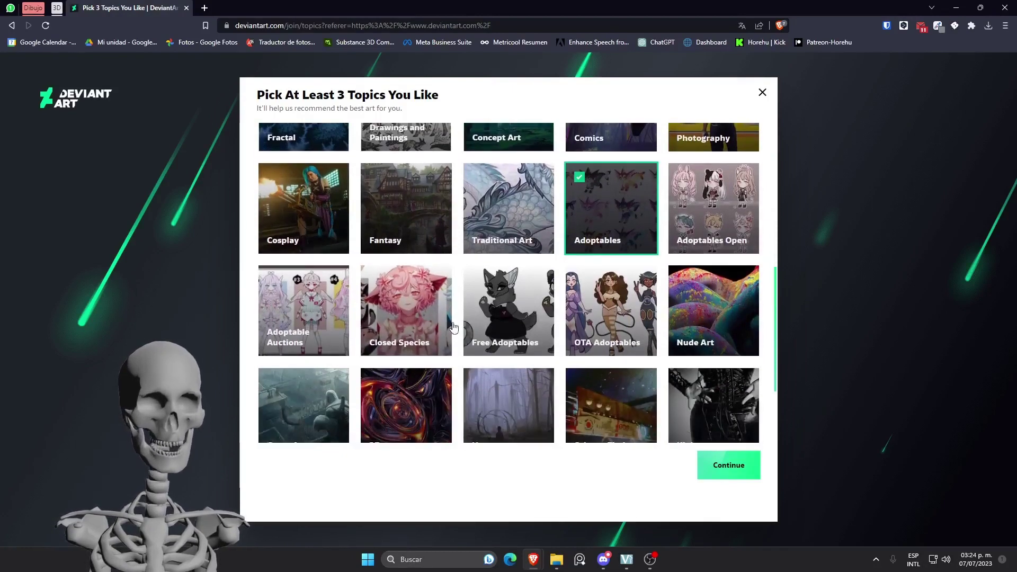
click(390, 350)
scroll(450, 373, down, 2)
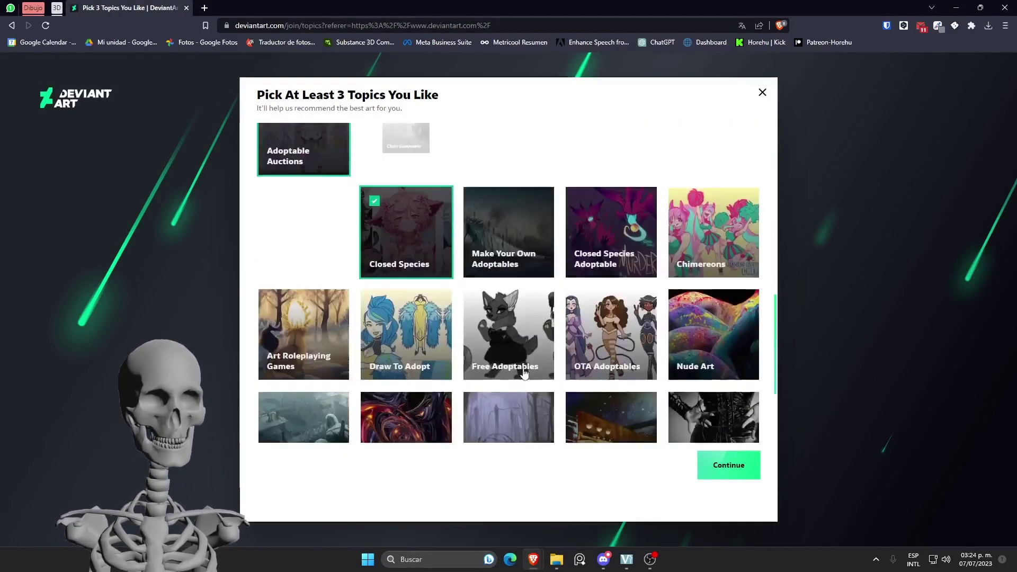
scroll(524, 377, down, 2)
scroll(531, 377, down, 1)
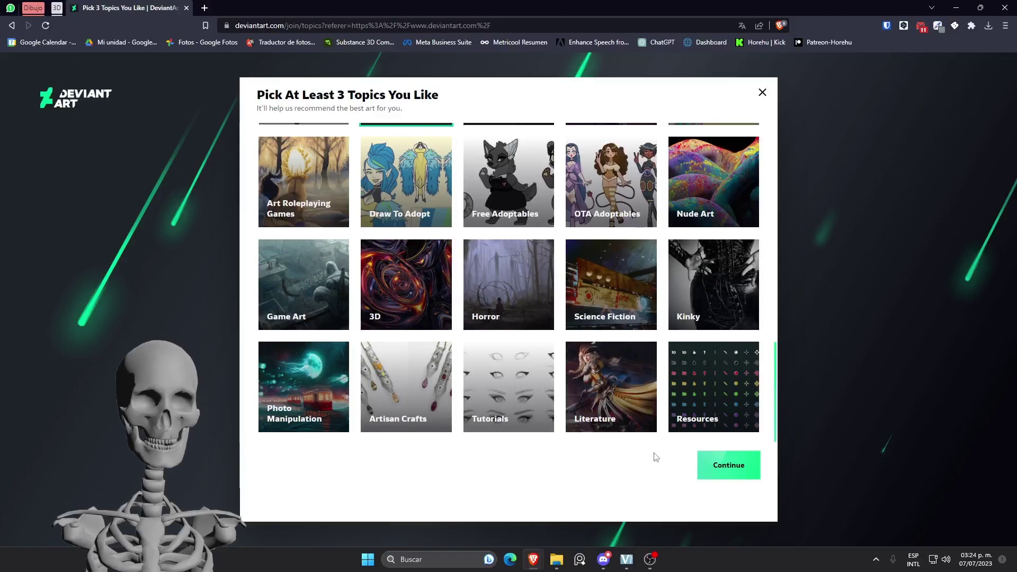
Add Resources, Bases, Concept Art and Anime Fanart, then submit the topic choices
click(709, 418)
scroll(477, 345, down, 2)
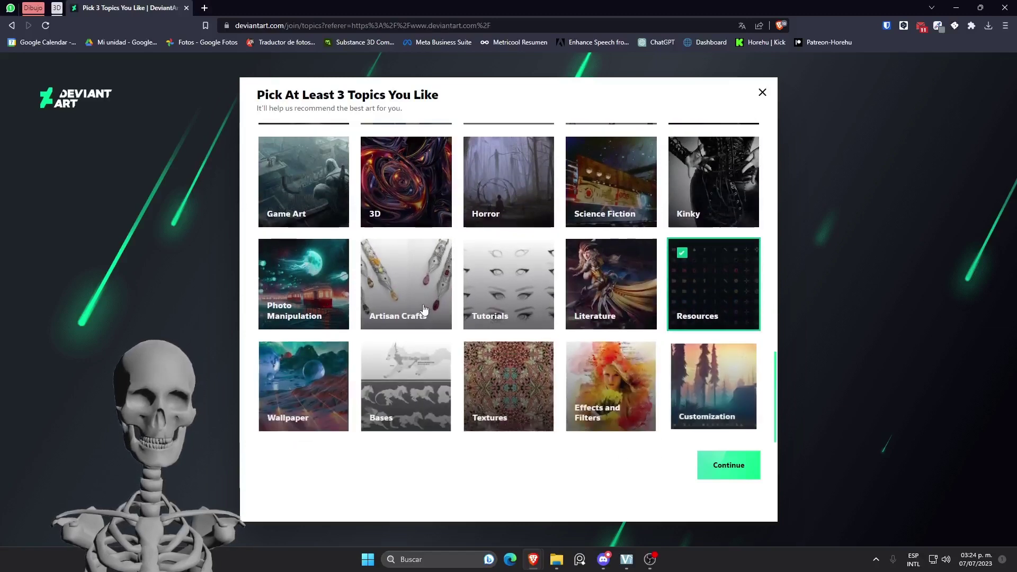
click(410, 354)
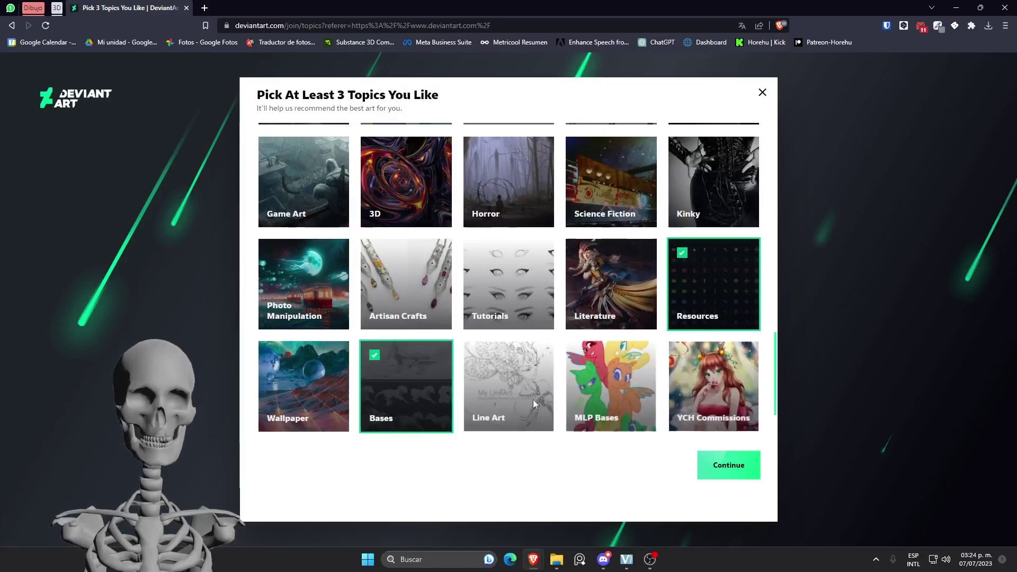
scroll(610, 399, down, 2)
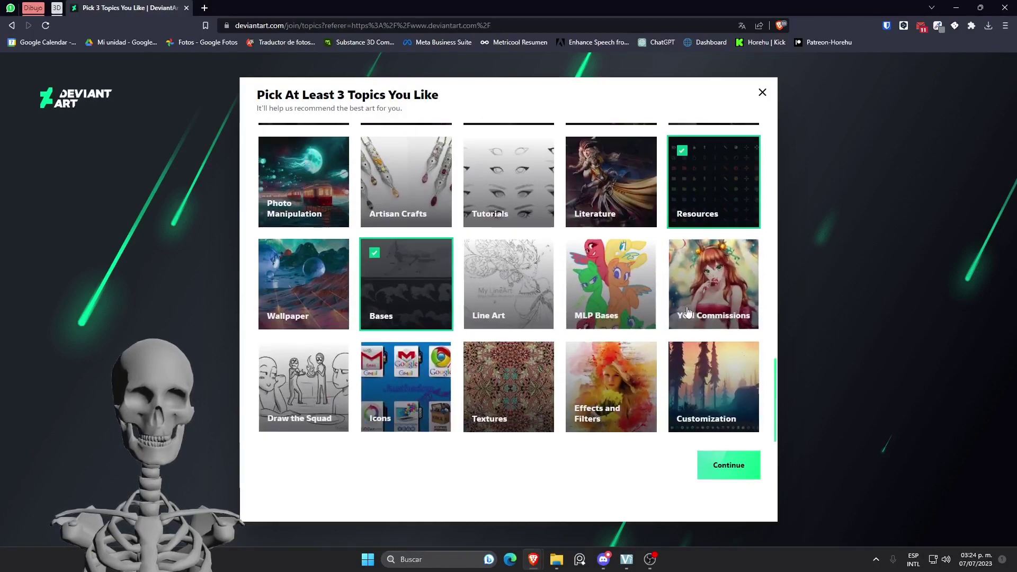
scroll(643, 334, up, 3)
scroll(641, 335, up, 5)
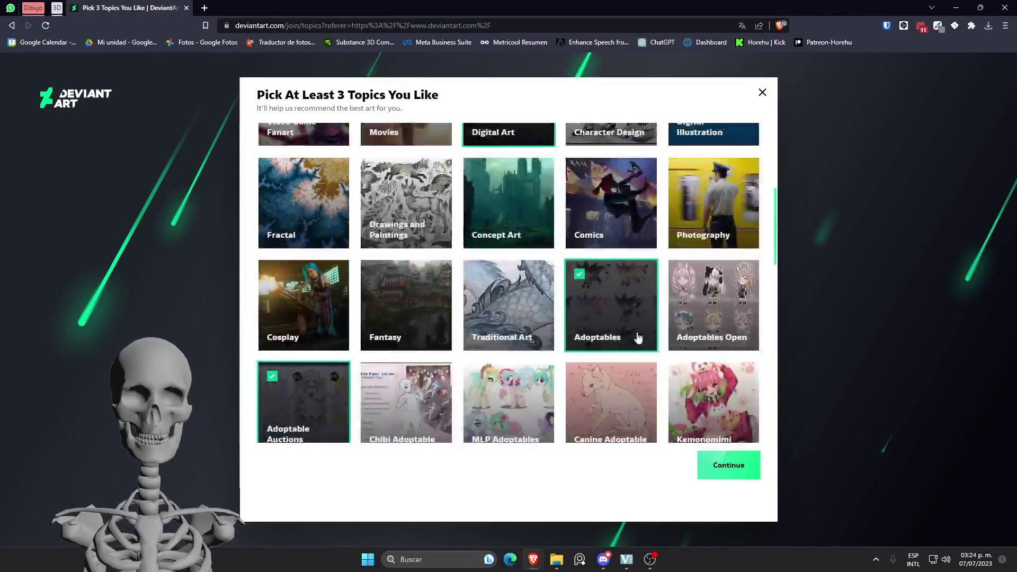
scroll(518, 374, up, 5)
scroll(518, 371, down, 3)
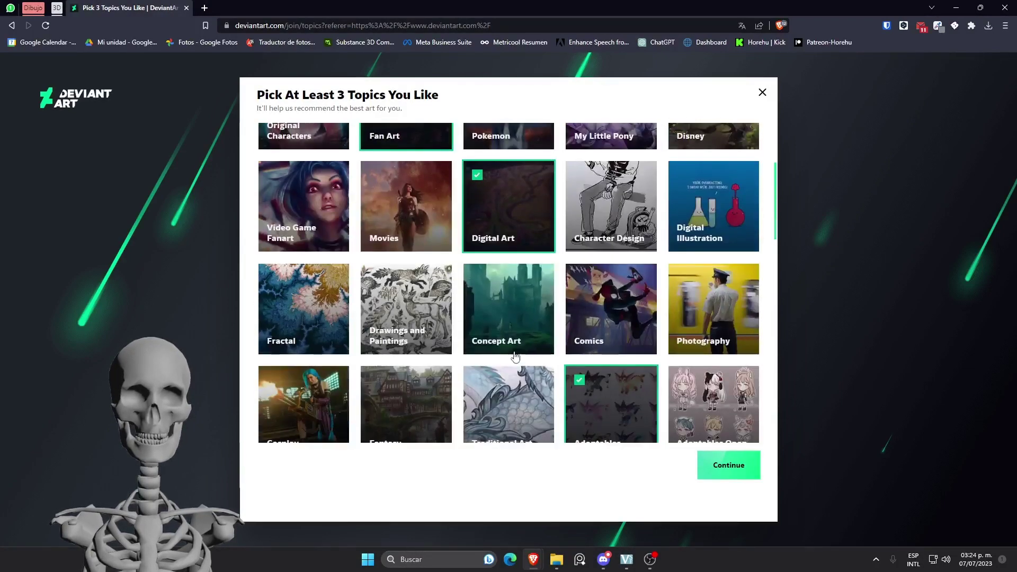
click(511, 338)
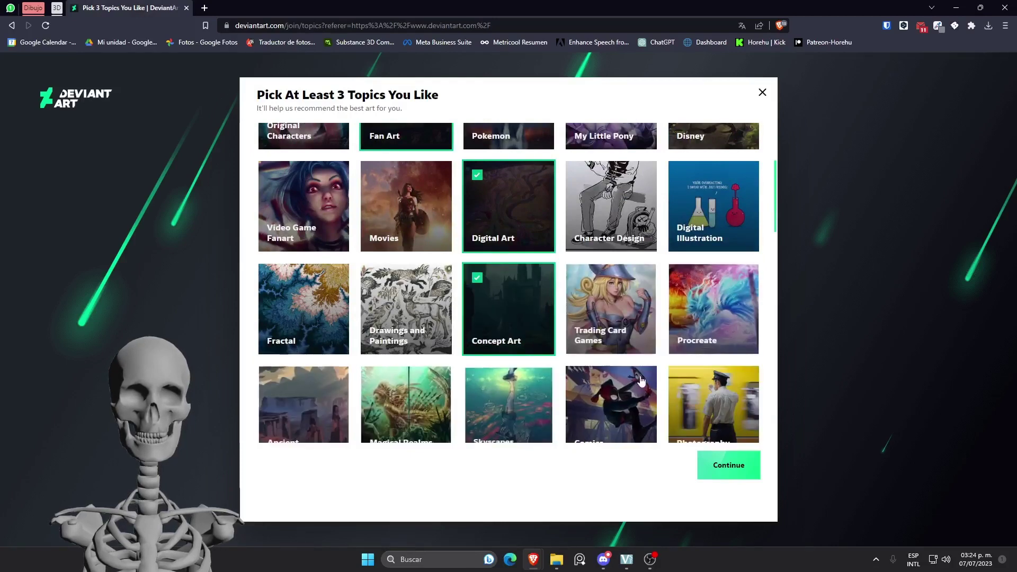
scroll(641, 356, down, 2)
scroll(391, 357, down, 1)
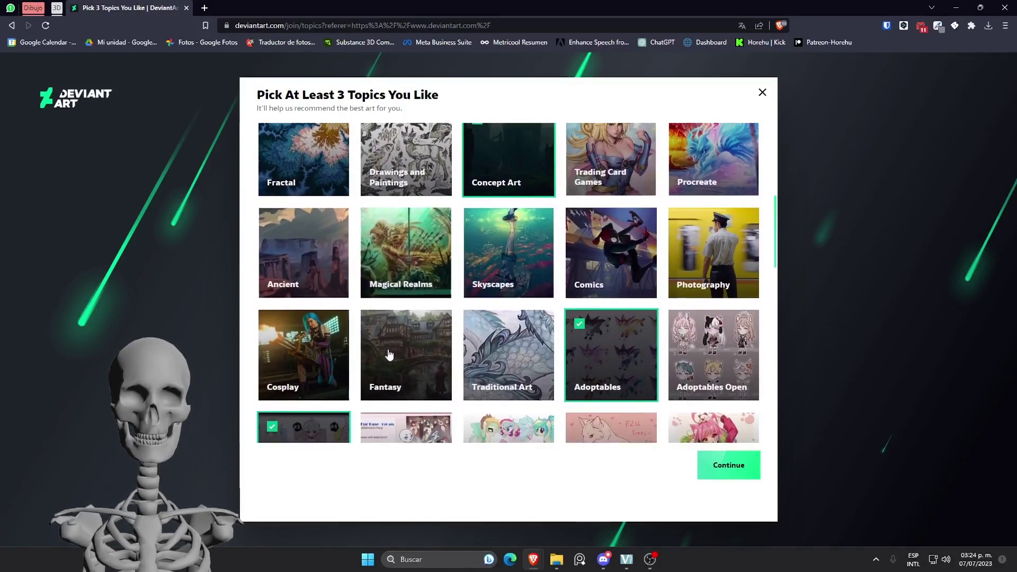
scroll(481, 353, up, 6)
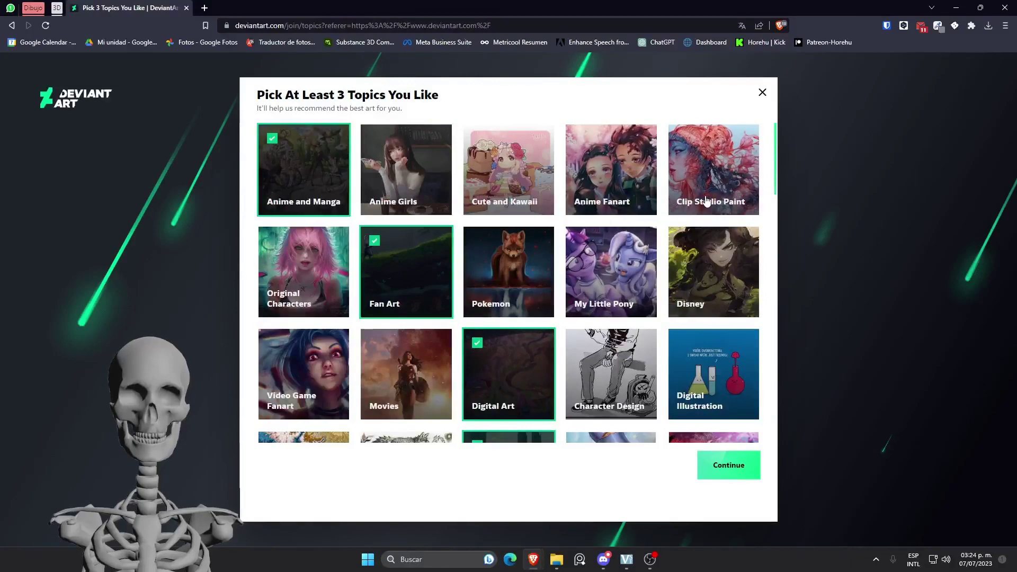
click(619, 189)
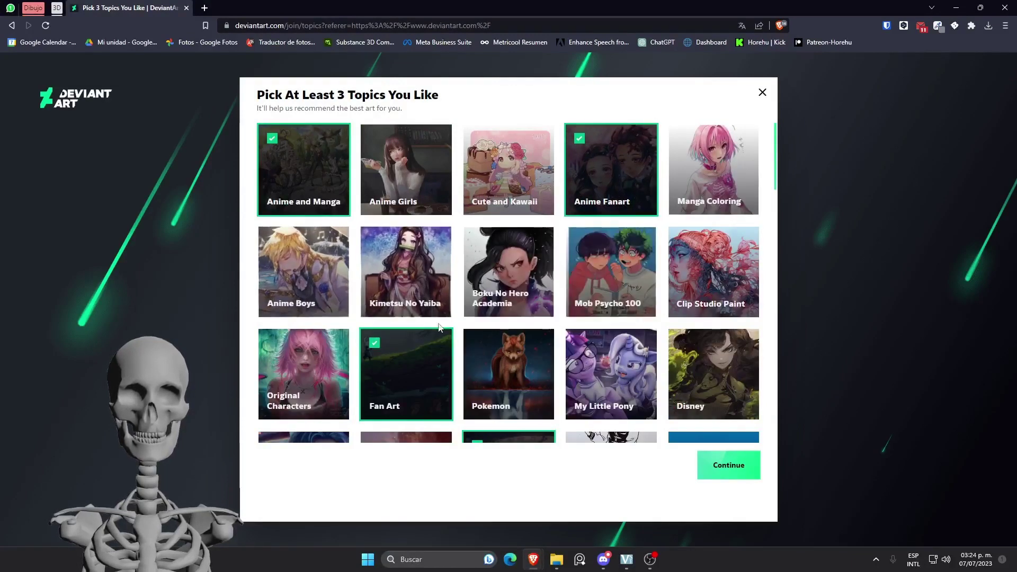
scroll(509, 345, down, 5)
click(705, 466)
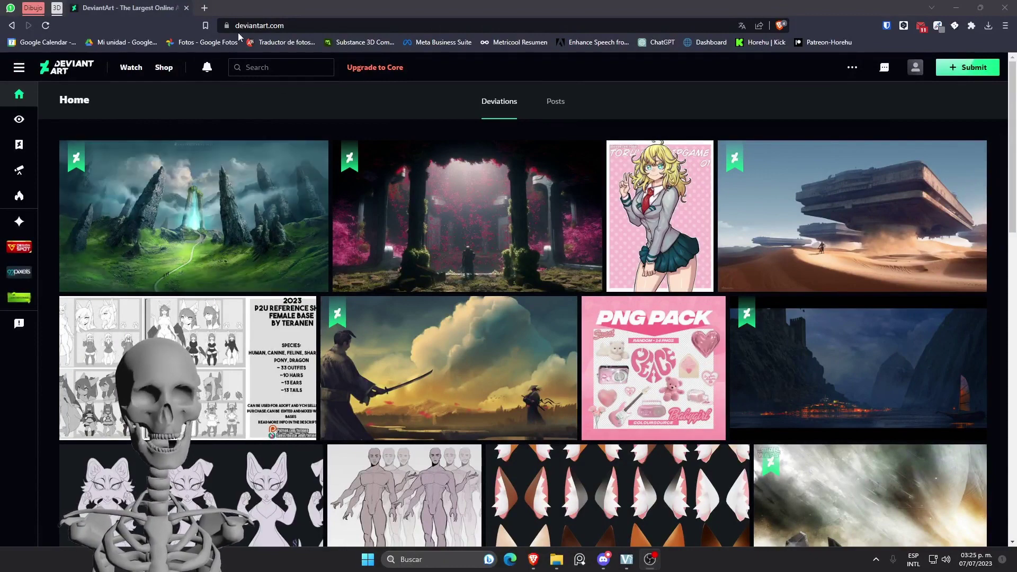
scroll(719, 233, down, 3)
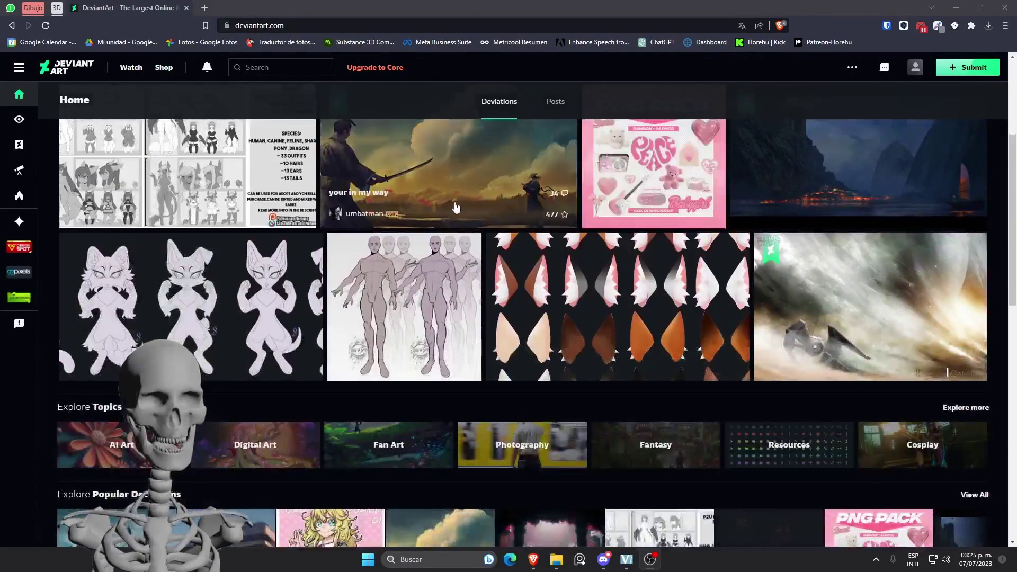
scroll(454, 204, down, 5)
mouse_move(548, 291)
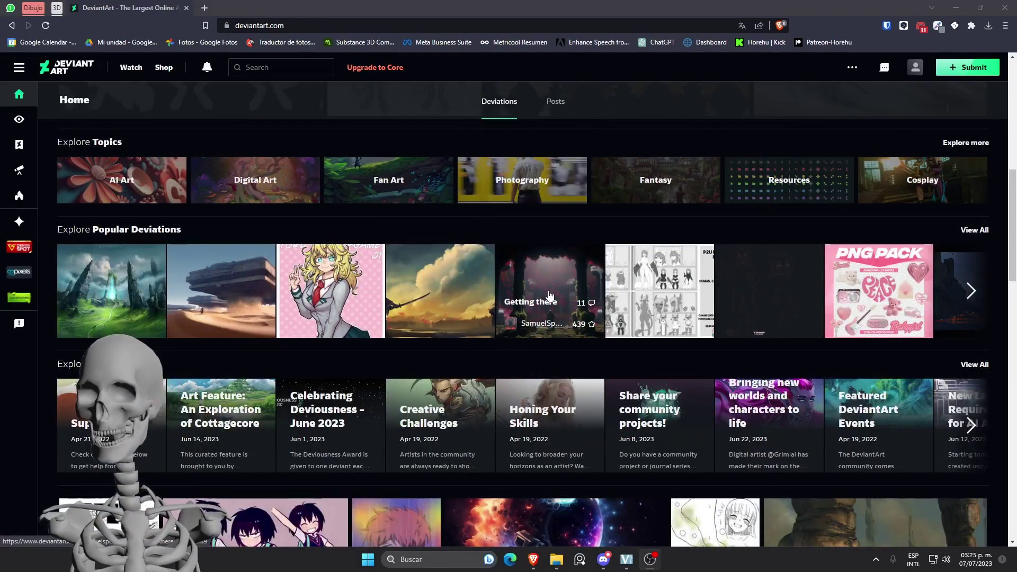
scroll(588, 259, up, 3)
scroll(589, 259, up, 5)
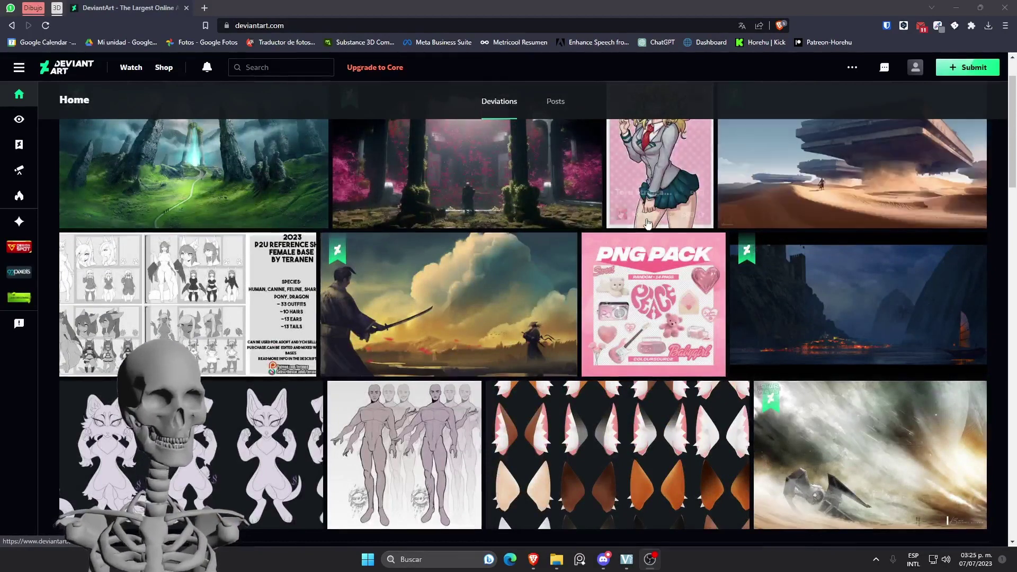
mouse_move(449, 304)
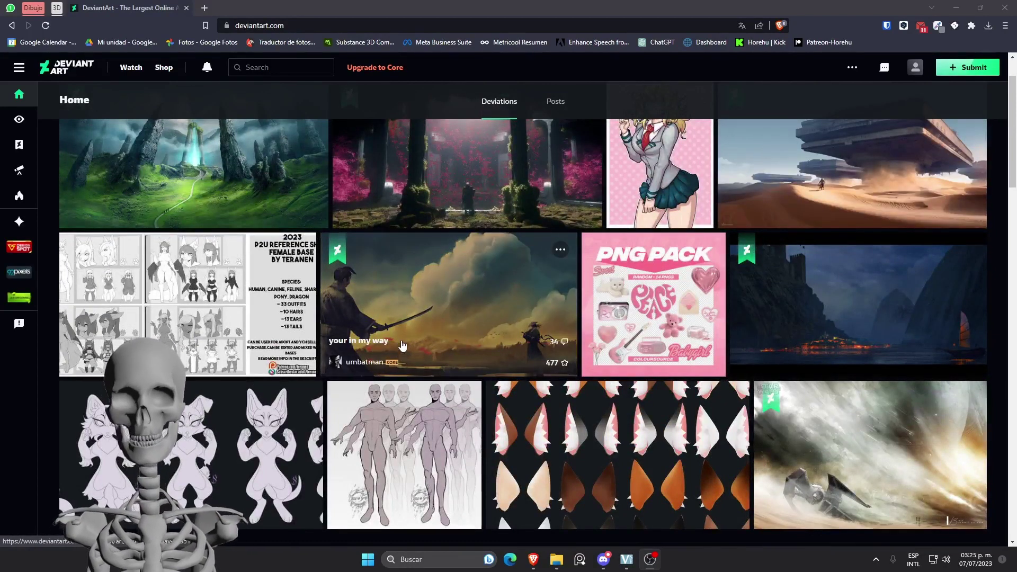
scroll(491, 226, up, 2)
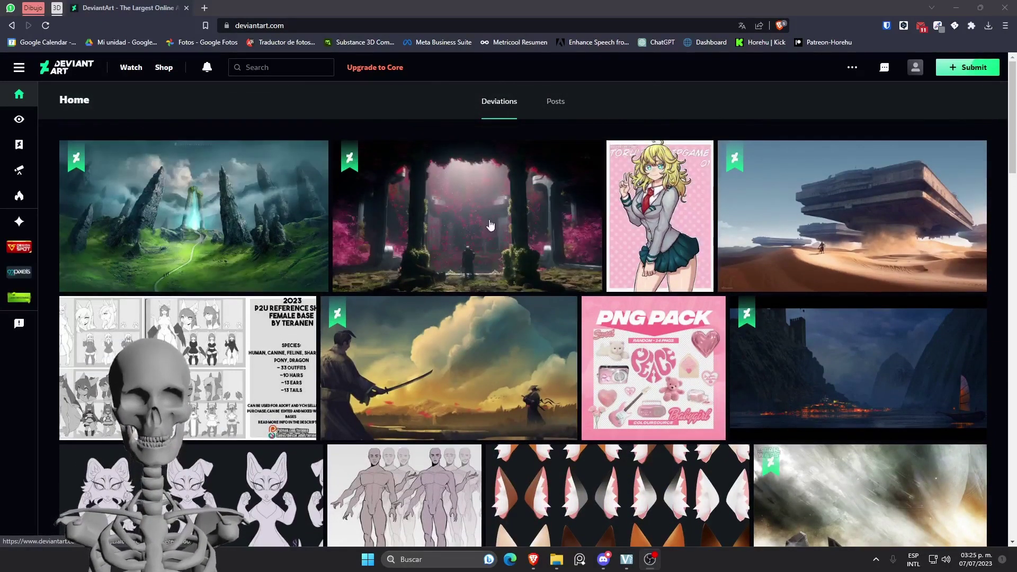
scroll(490, 226, down, 5)
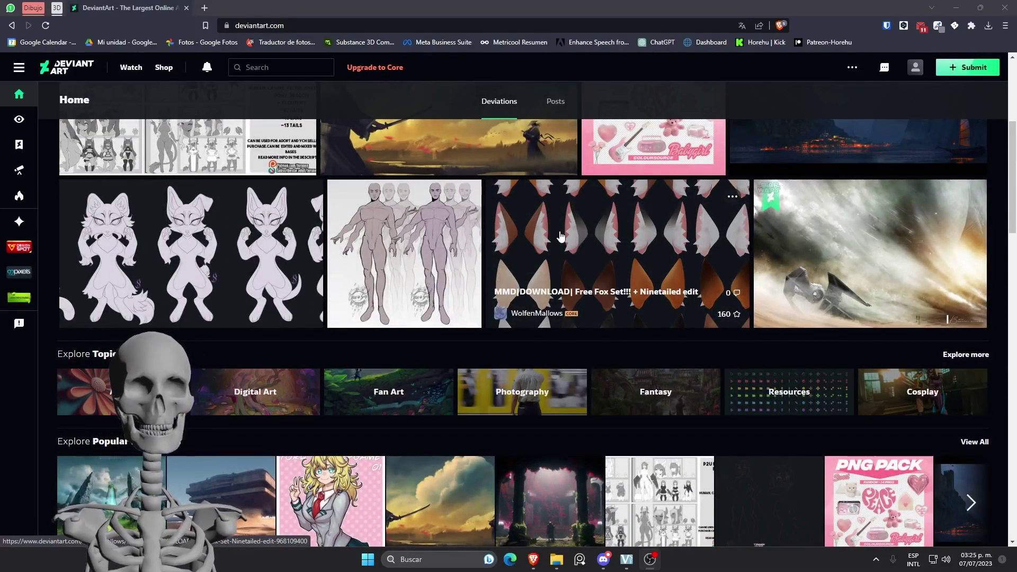
scroll(695, 235, up, 5)
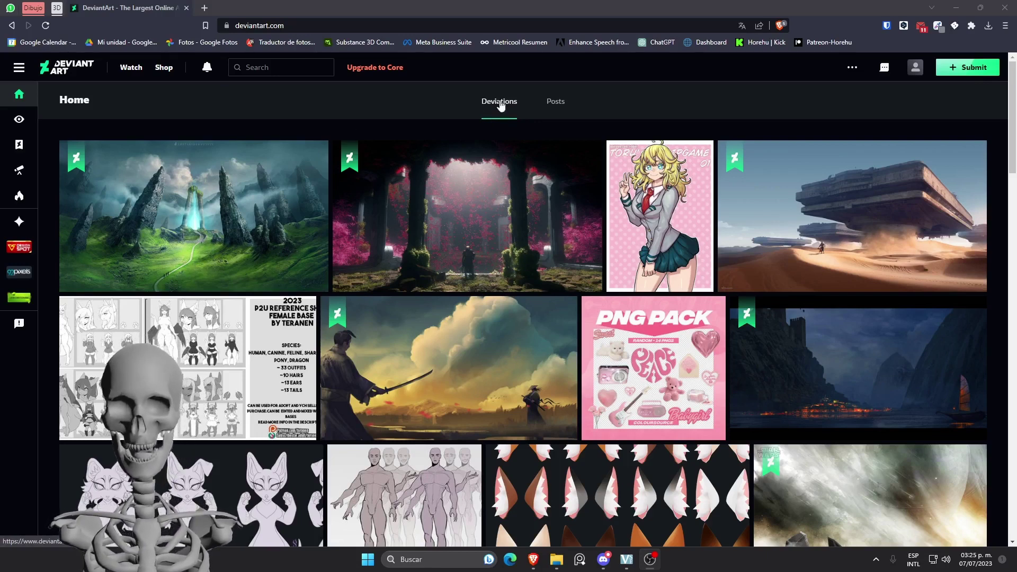
Switch the home feed to Posts and browse through it
click(555, 112)
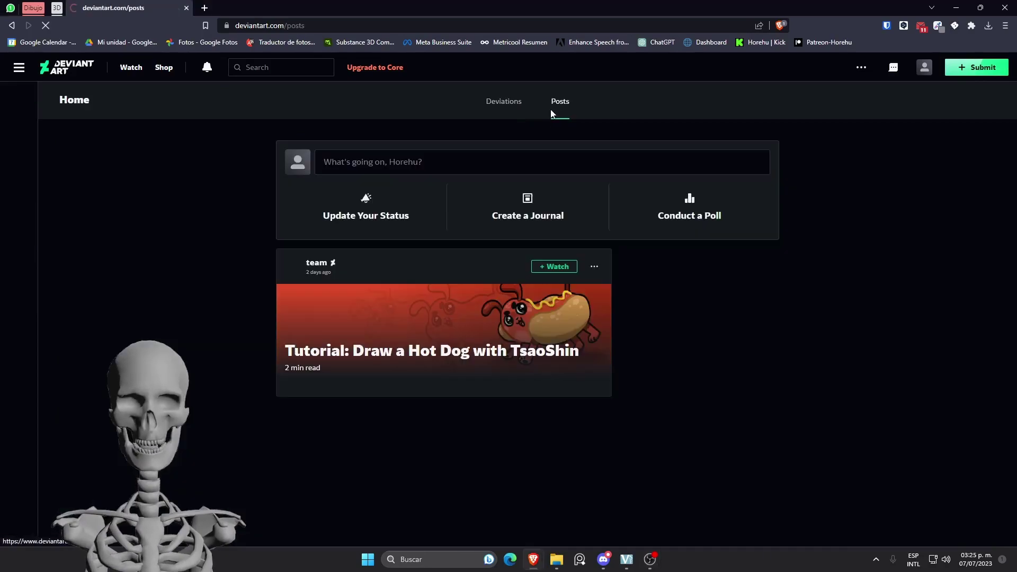
scroll(567, 133, down, 2)
scroll(580, 155, down, 3)
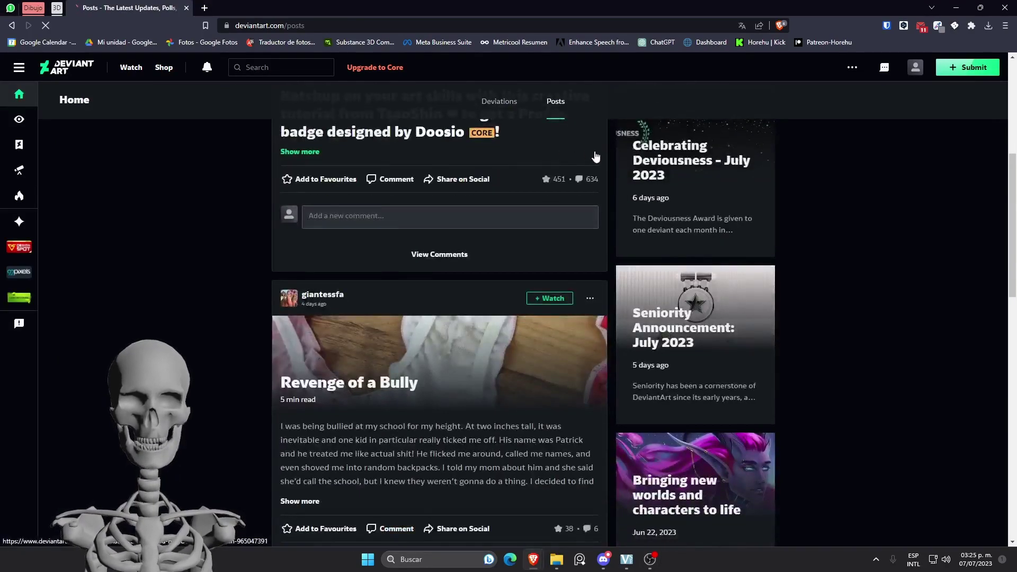
scroll(588, 159, up, 5)
scroll(543, 313, down, 5)
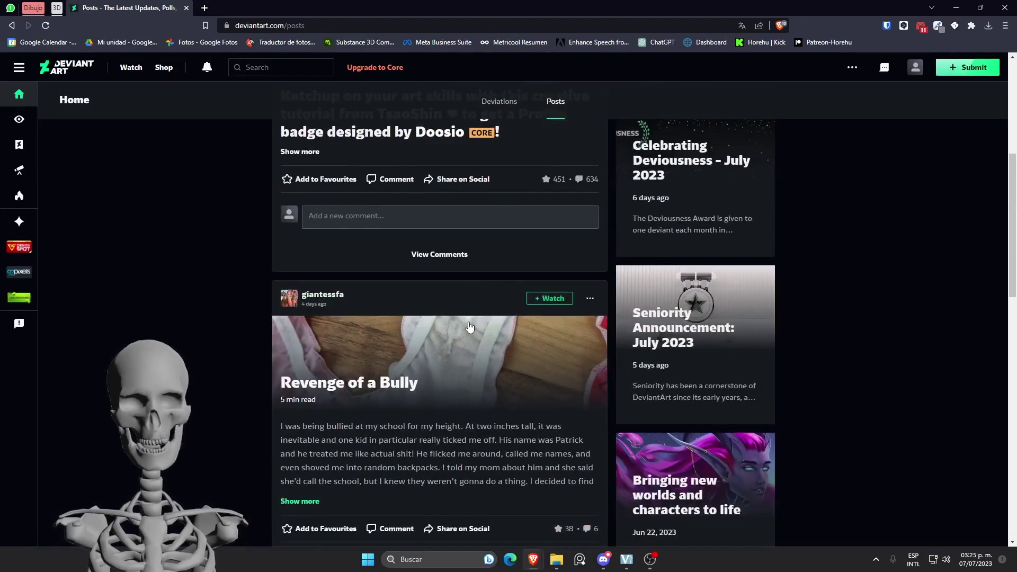
scroll(440, 334, up, 5)
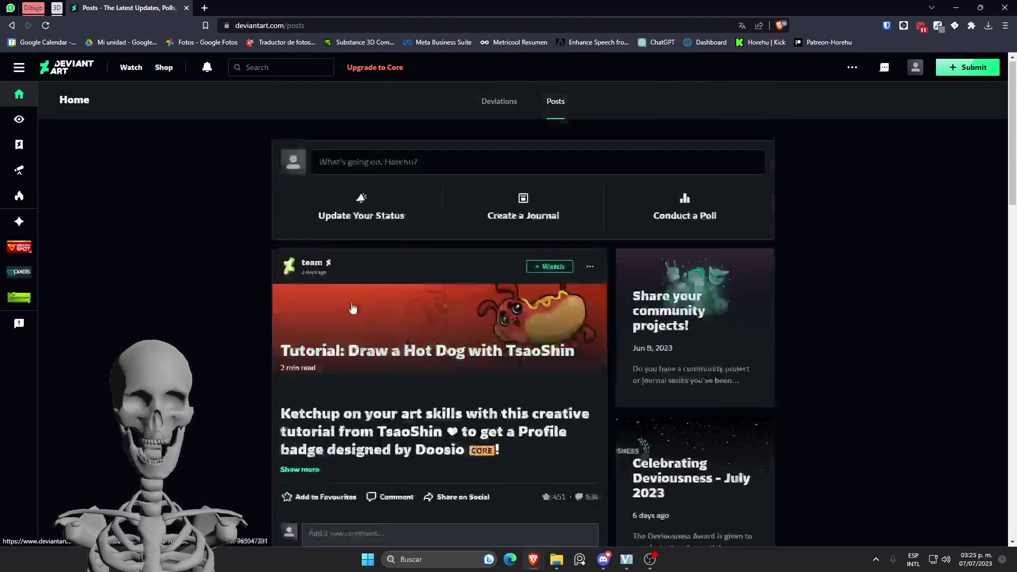
Return to the home artwork feed, browse it, and open the account menu
click(66, 74)
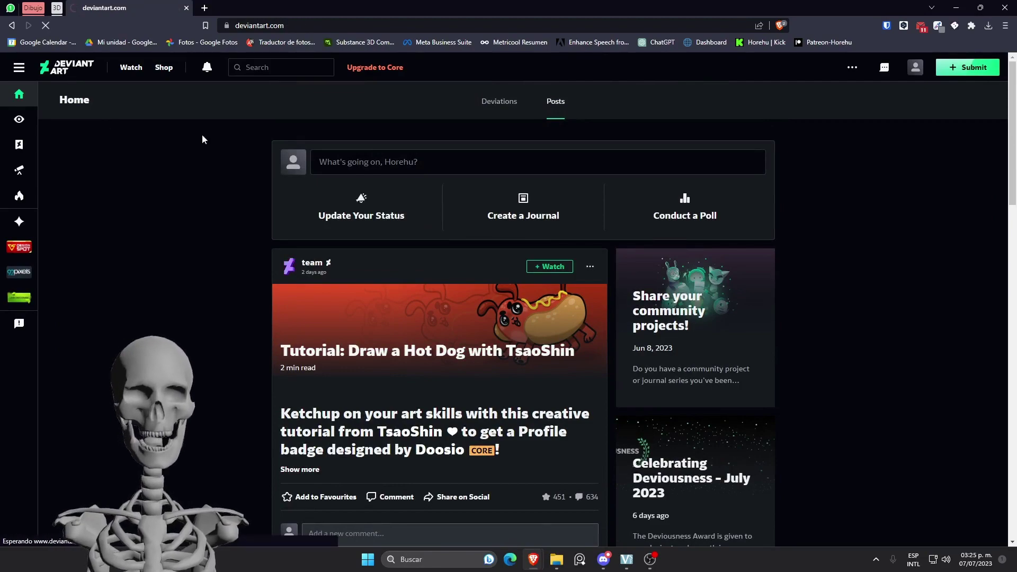
scroll(311, 190, down, 3)
scroll(310, 190, down, 2)
scroll(457, 236, down, 7)
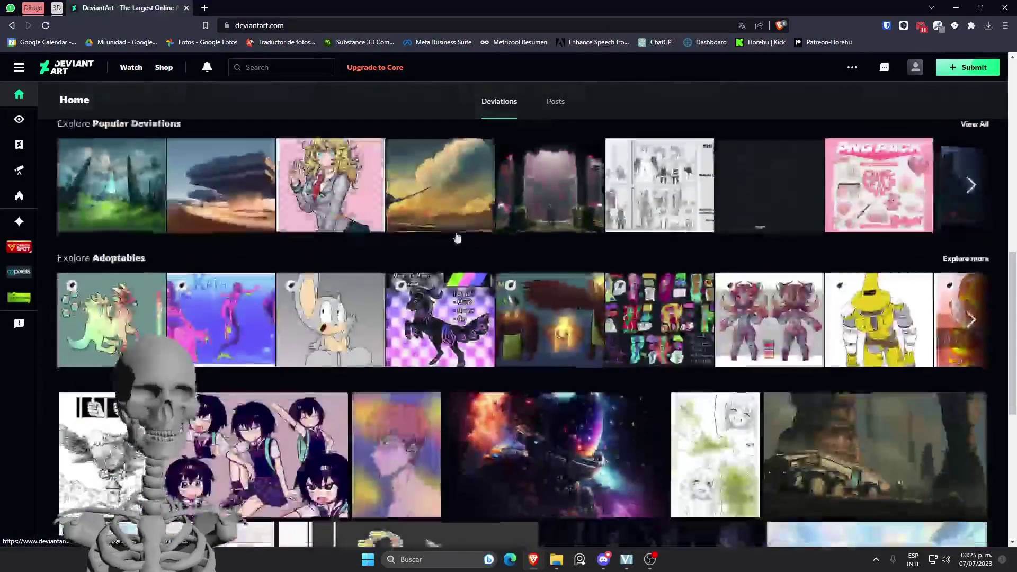
scroll(221, 243, up, 6)
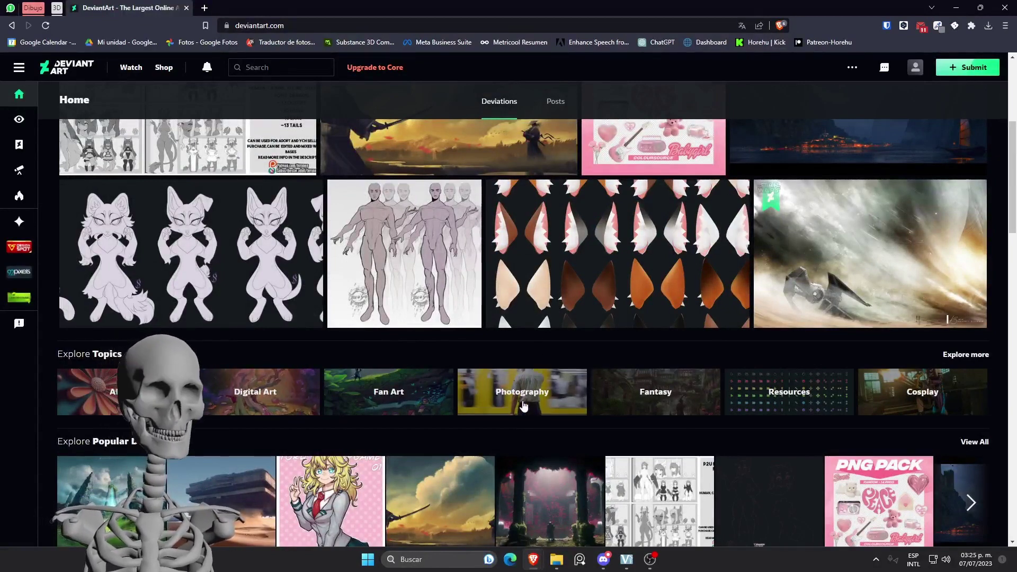
scroll(673, 297, down, 4)
scroll(821, 194, down, 3)
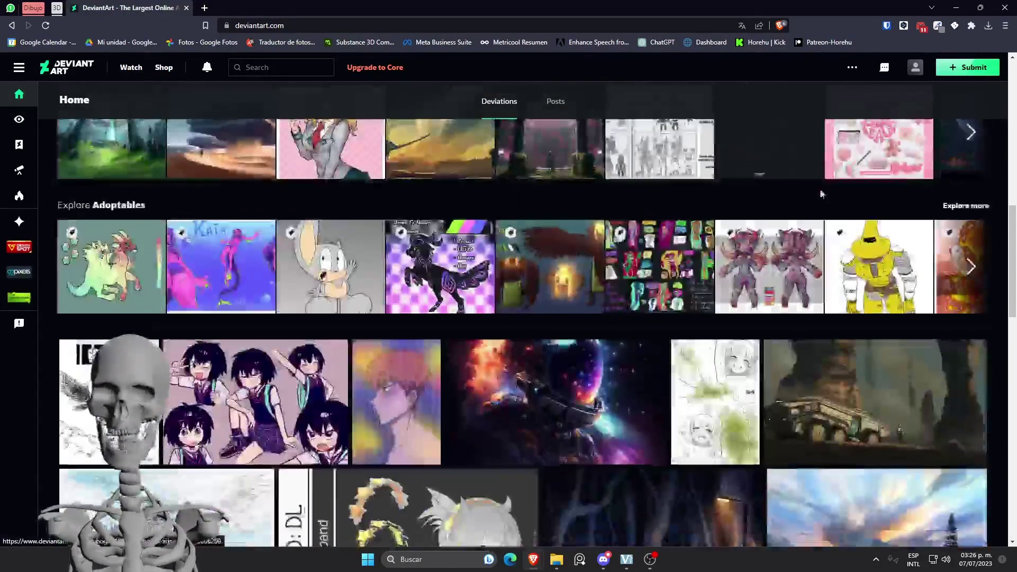
click(913, 71)
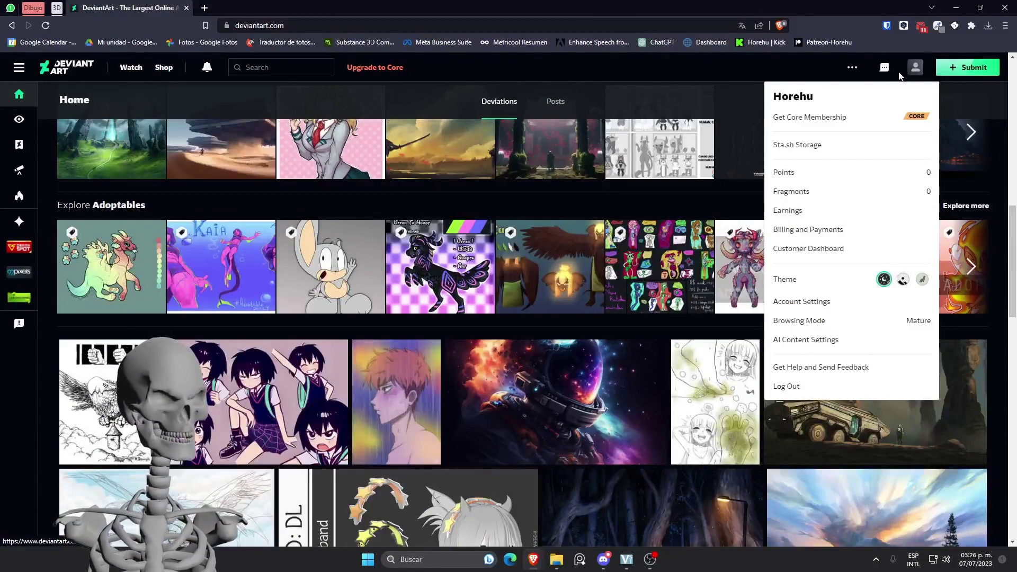
Go to your own profile page and look it over
click(843, 98)
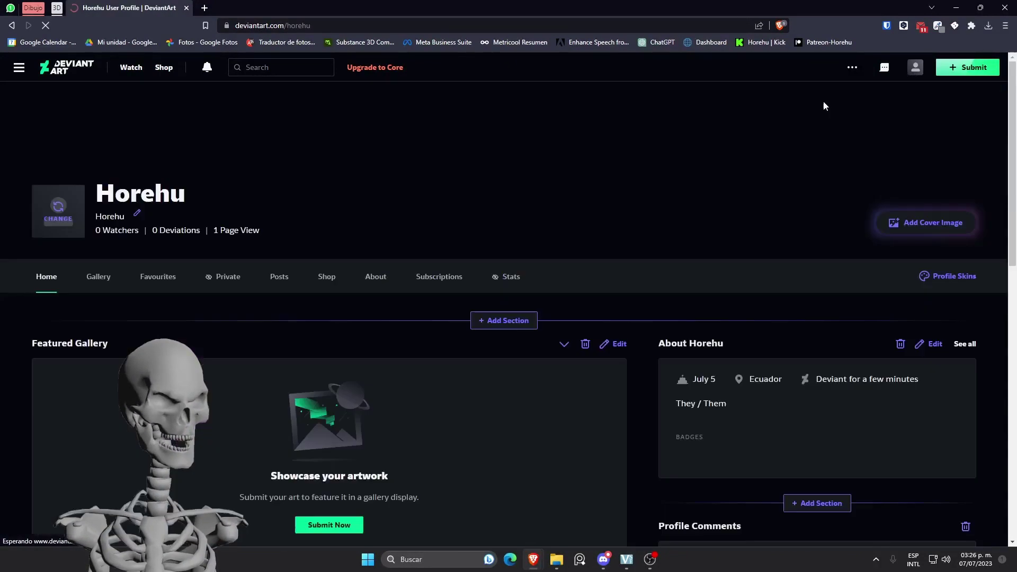
click(918, 66)
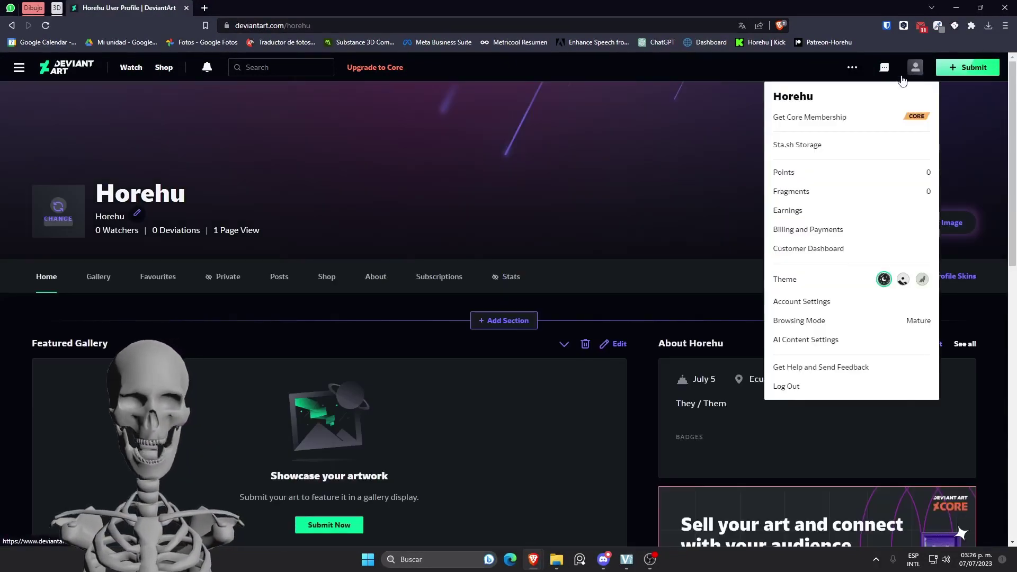
click(378, 377)
scroll(313, 293, down, 3)
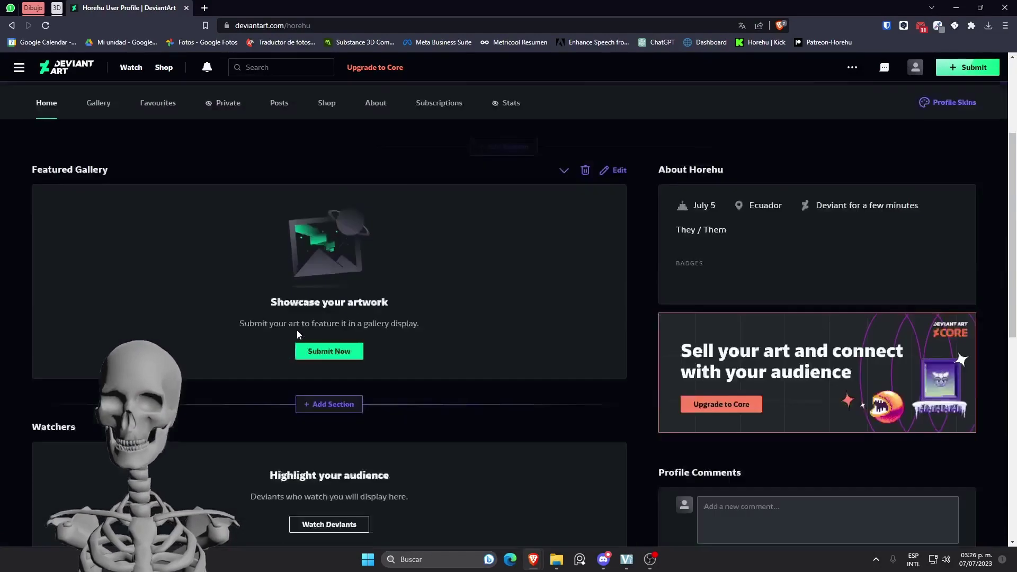
scroll(296, 329, up, 3)
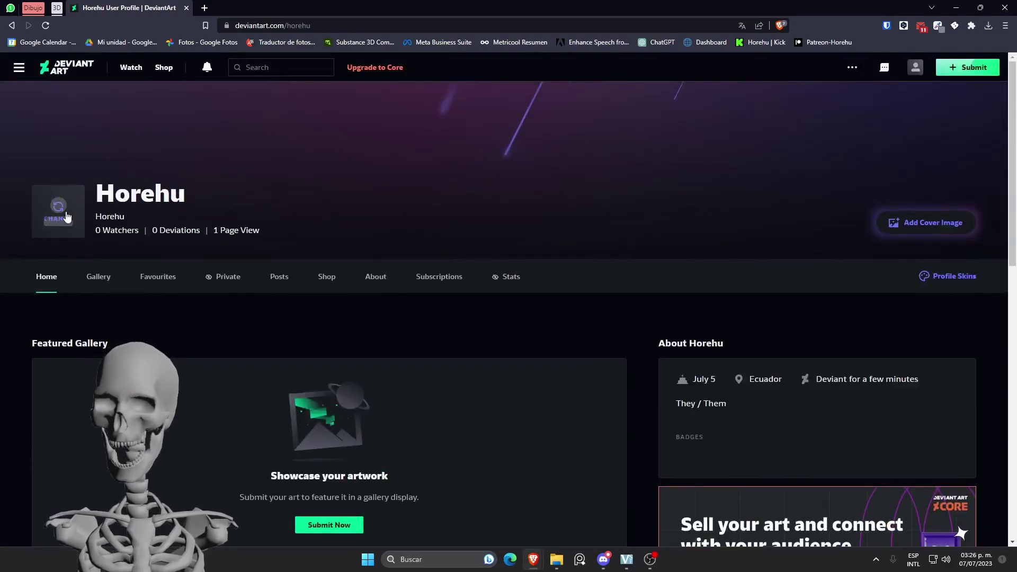
scroll(692, 216, down, 1)
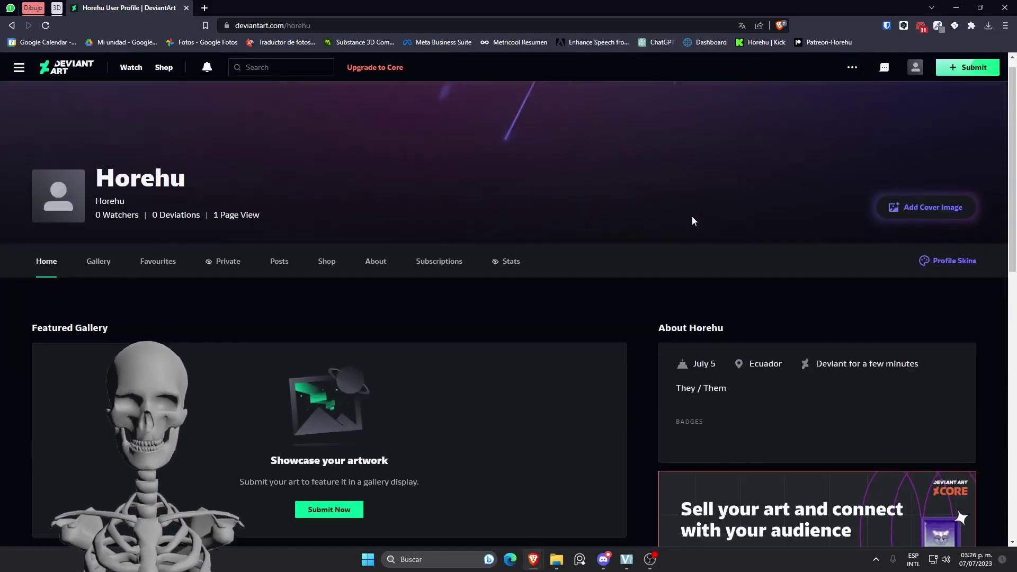
scroll(512, 191, down, 5)
scroll(318, 228, down, 5)
scroll(313, 262, down, 5)
scroll(312, 262, up, 5)
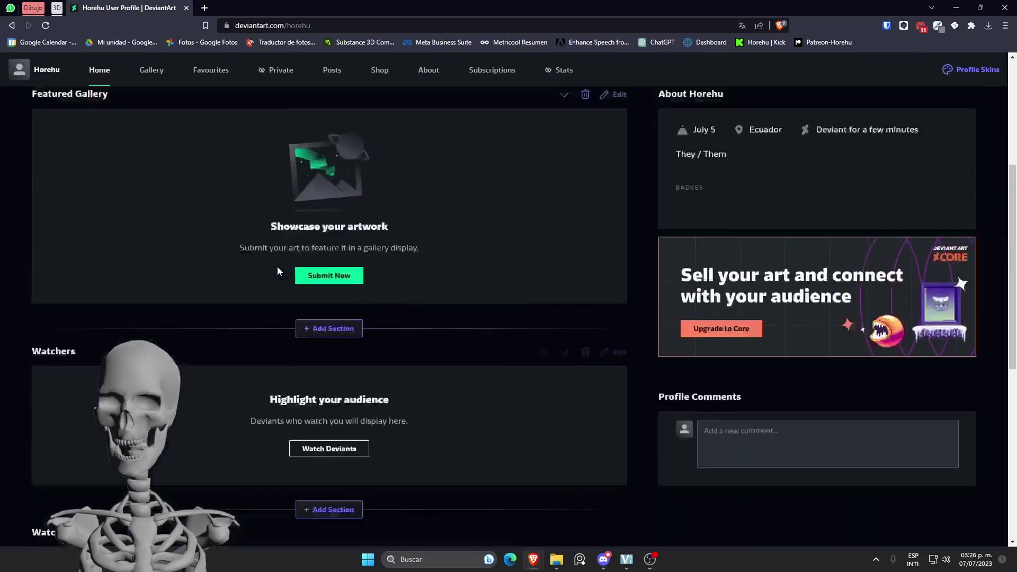
scroll(277, 266, up, 5)
mouse_move(58, 211)
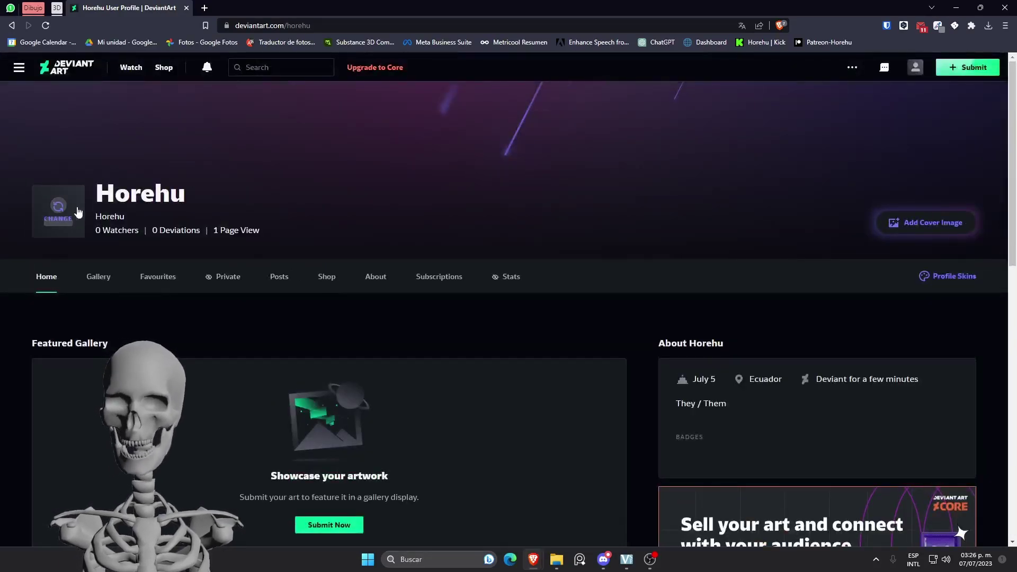
Upload Foto de perfil.png as the profile avatar and reload the page
click(68, 208)
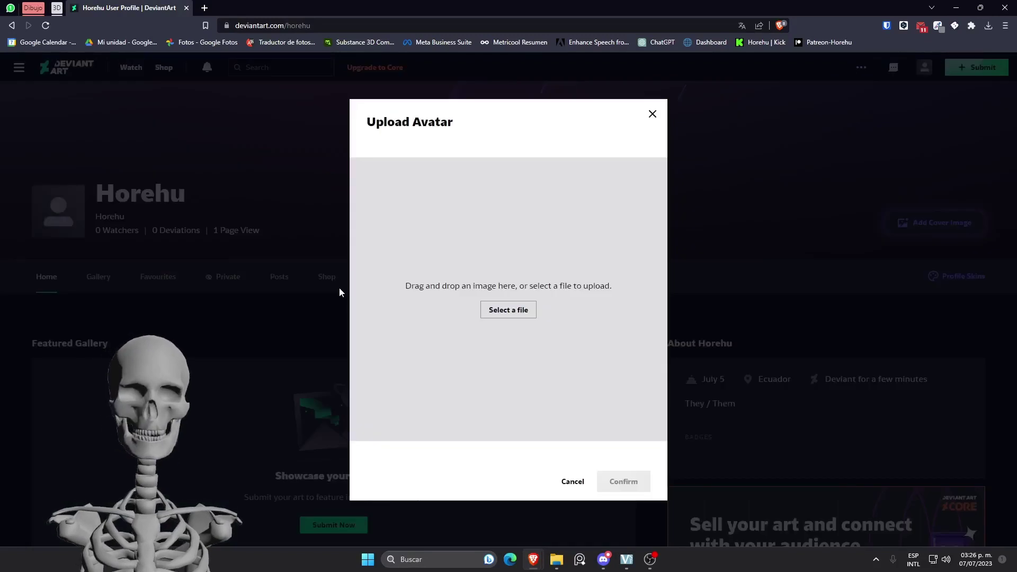
click(498, 314)
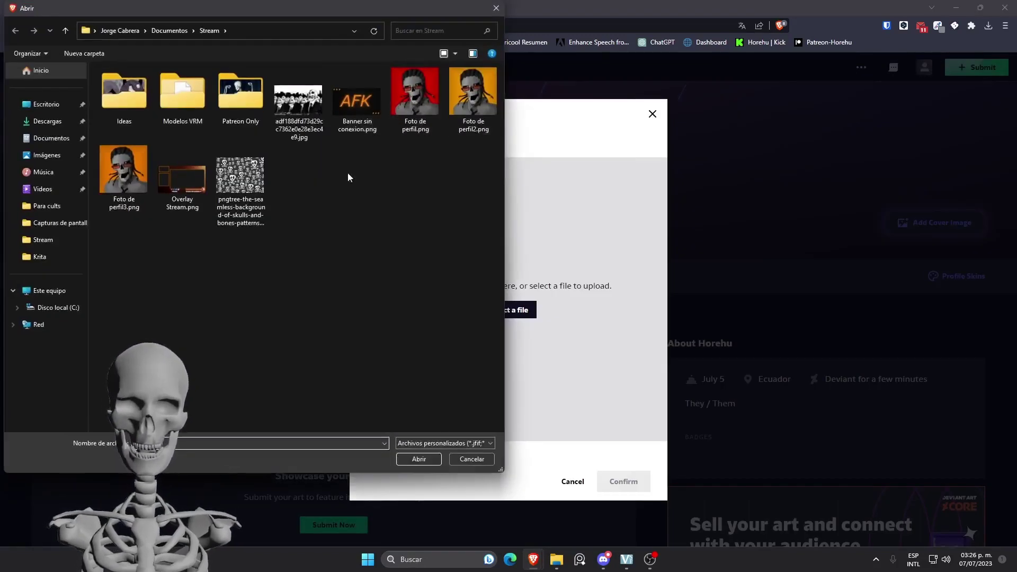
click(416, 98)
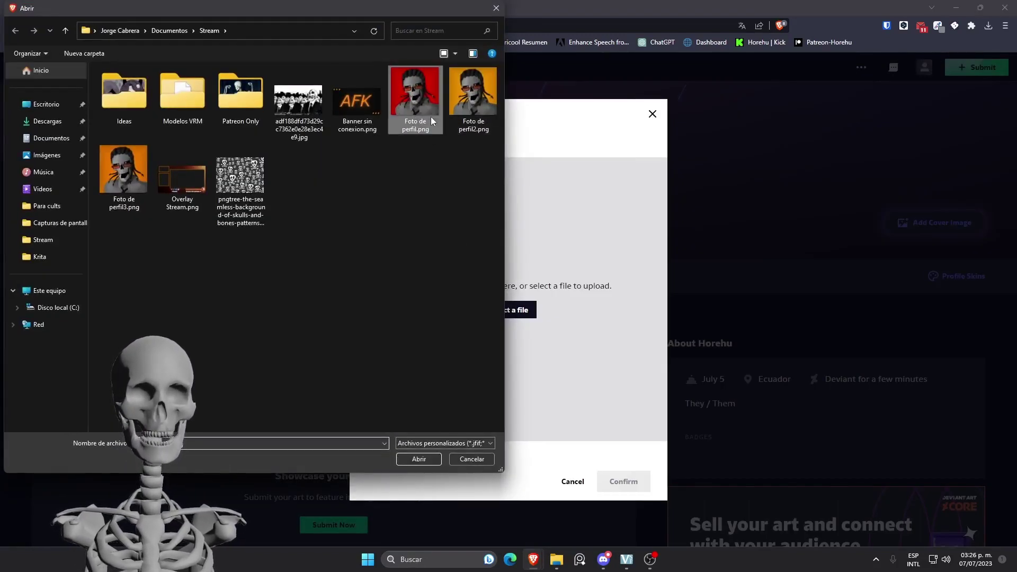
click(433, 464)
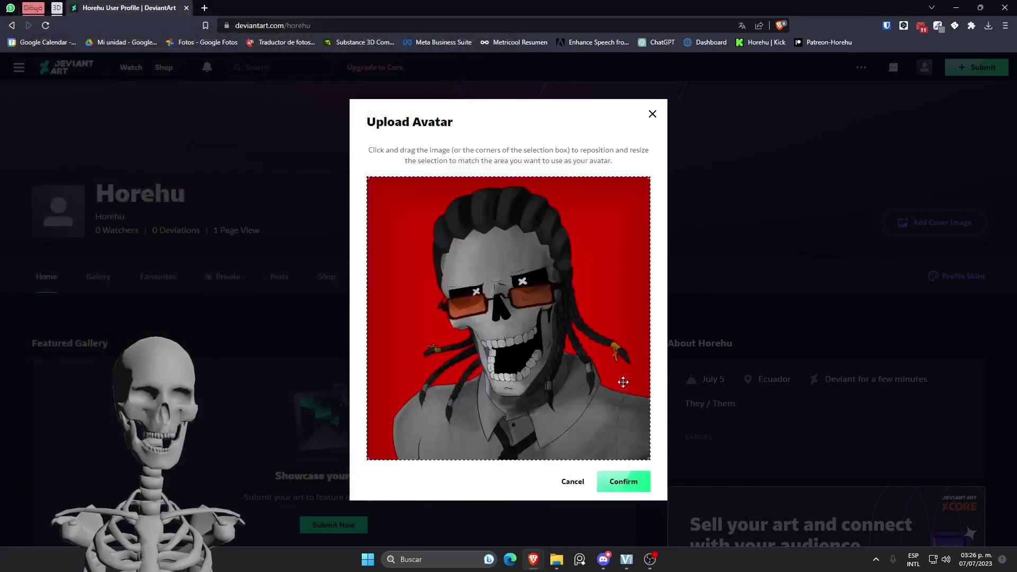
click(630, 484)
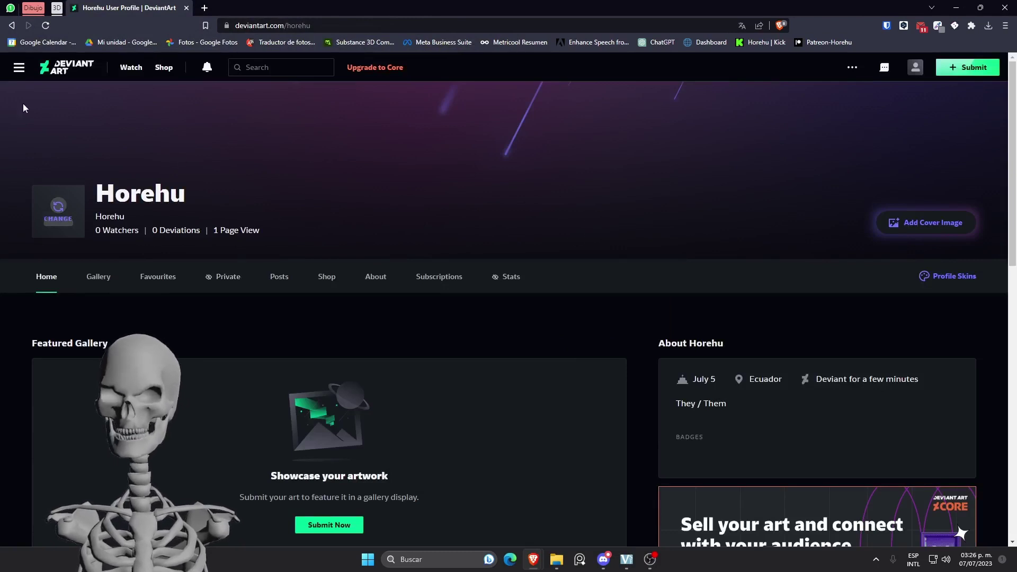
click(46, 26)
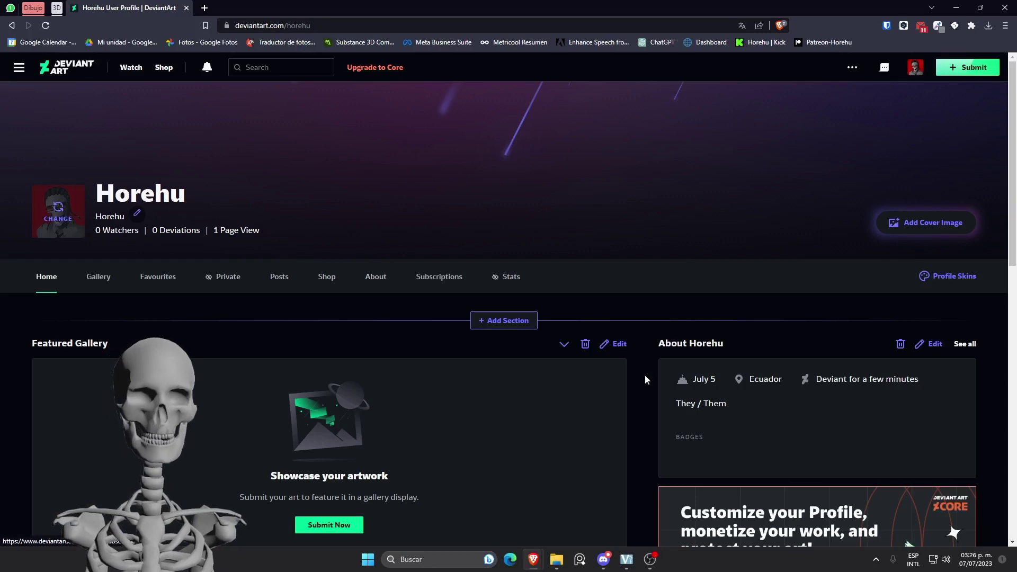
Try Banner sin conexion.png as the cover, browse Sta.sh folders, then close the picker and reload
click(928, 223)
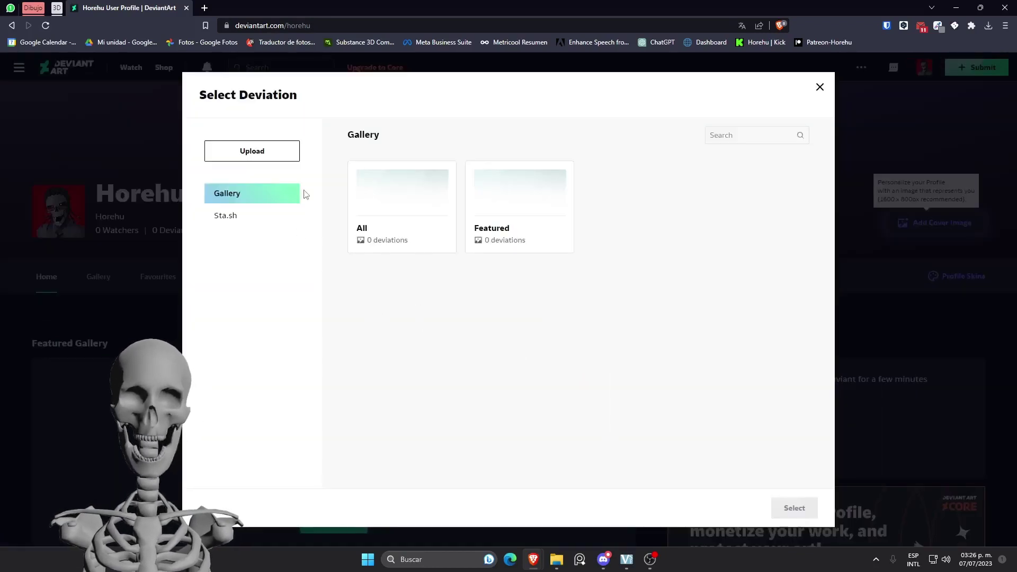
click(252, 151)
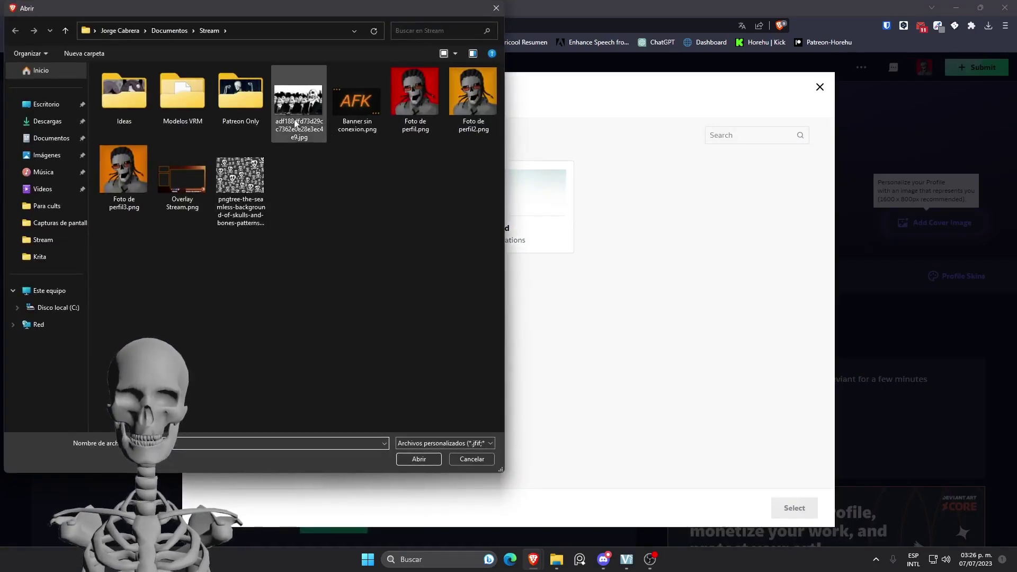
click(356, 103)
click(416, 459)
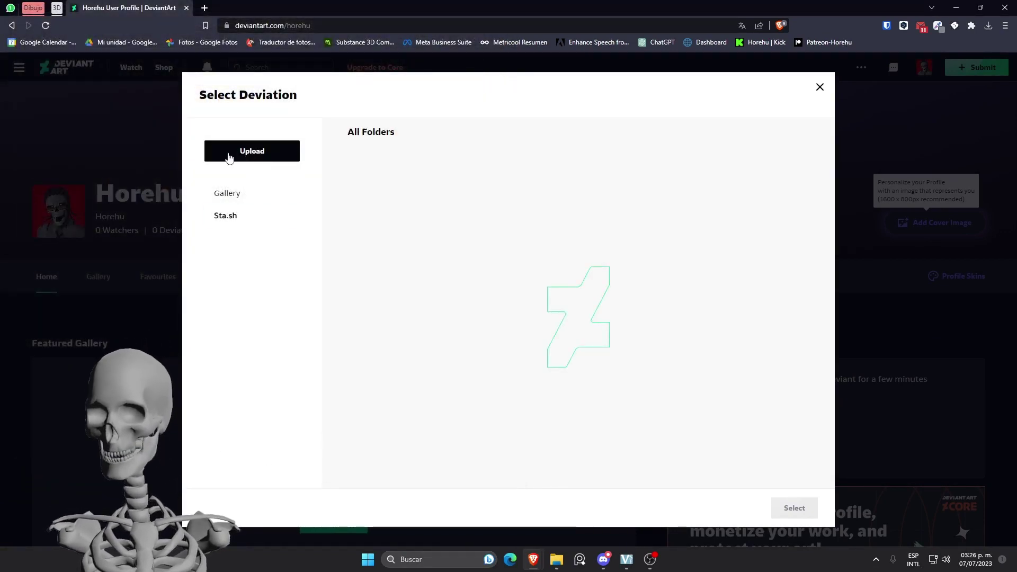
click(224, 201)
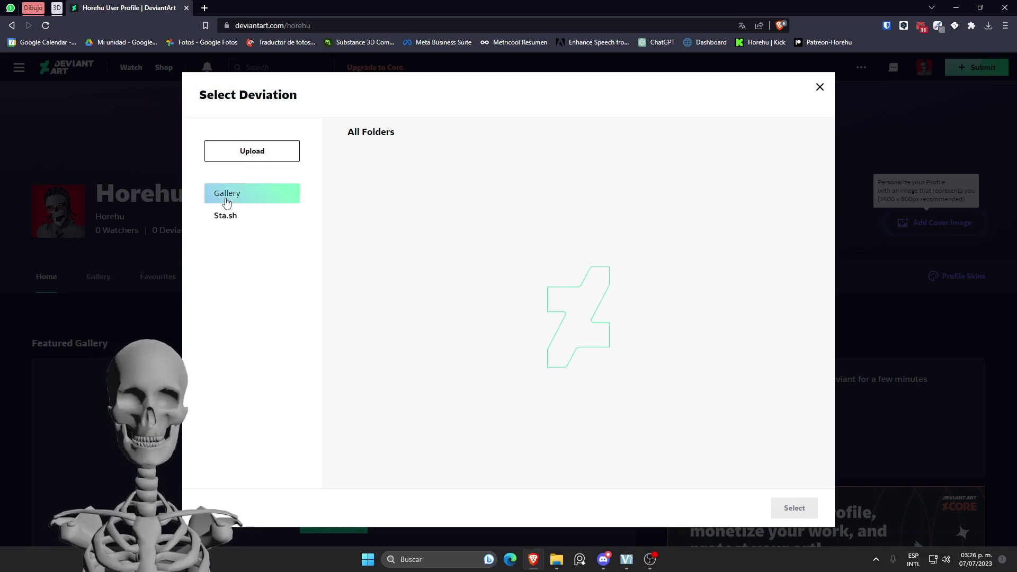
click(224, 216)
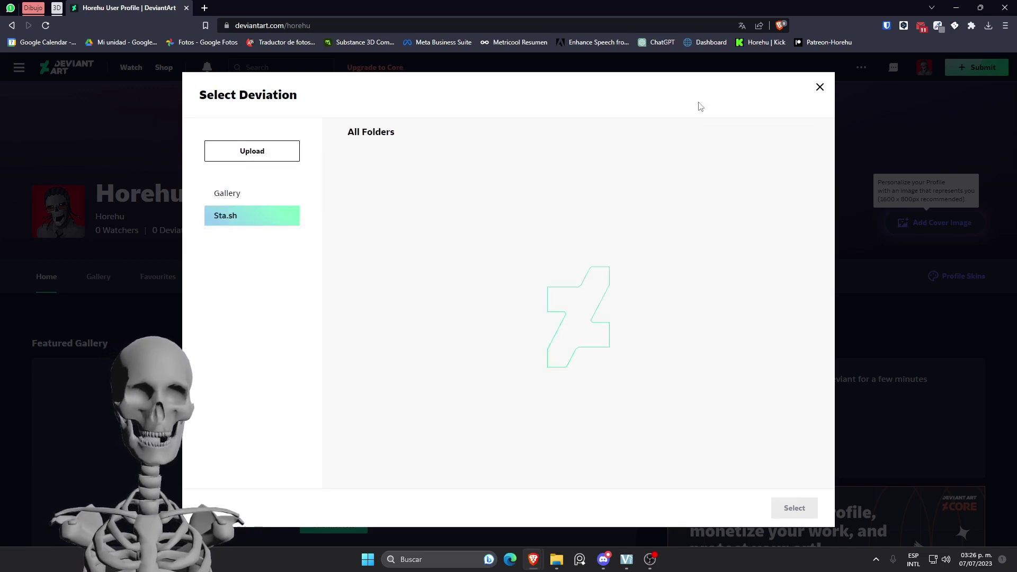
click(821, 87)
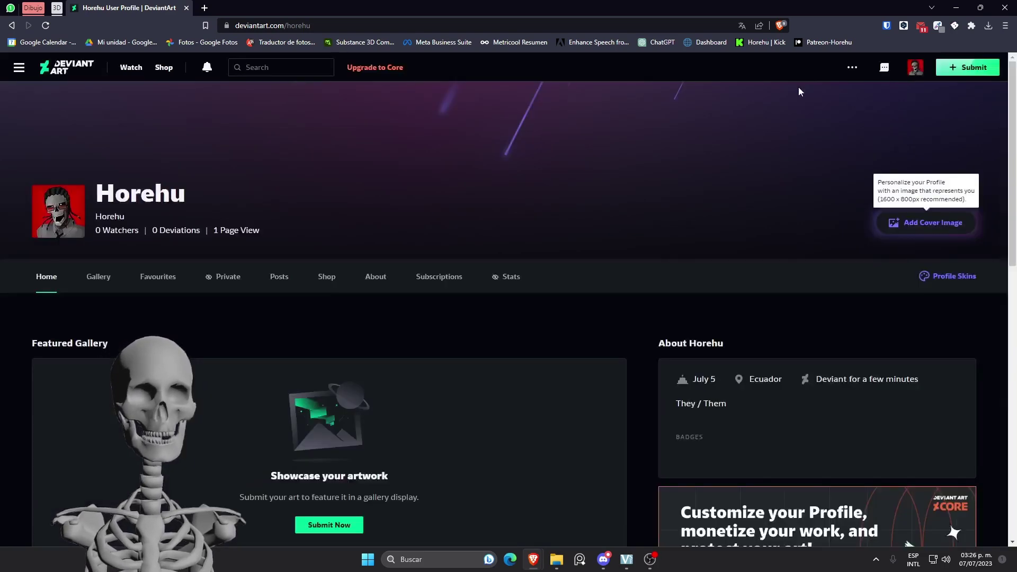
click(46, 25)
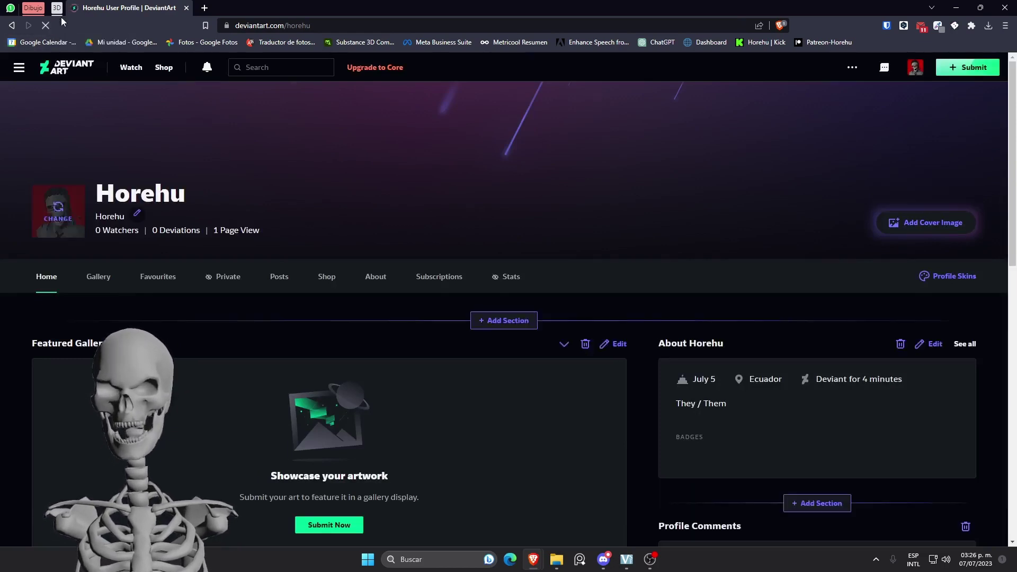
Set the AFK image from Sta.sh's Featured folder as the profile cover
click(892, 222)
click(243, 227)
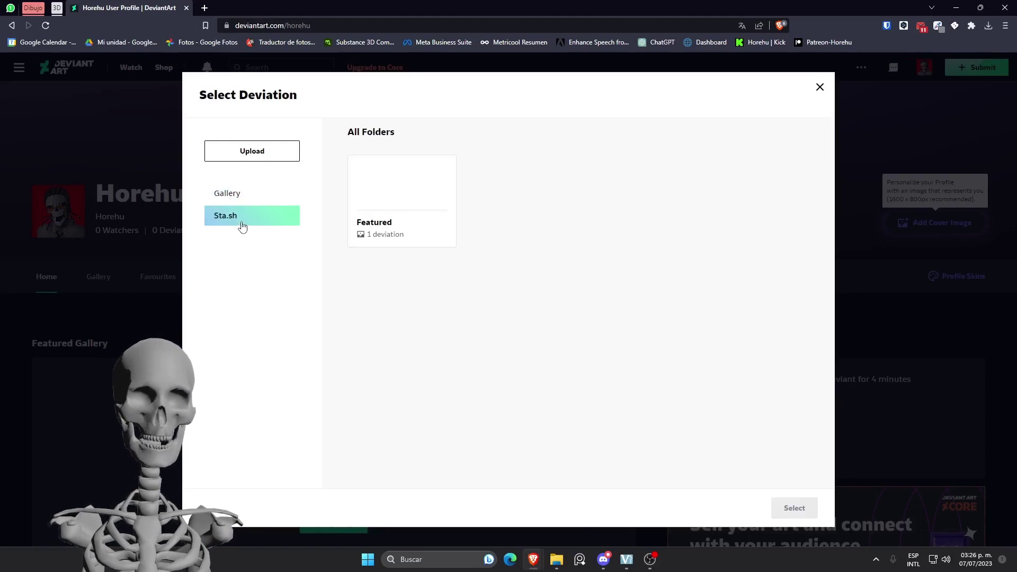
click(426, 221)
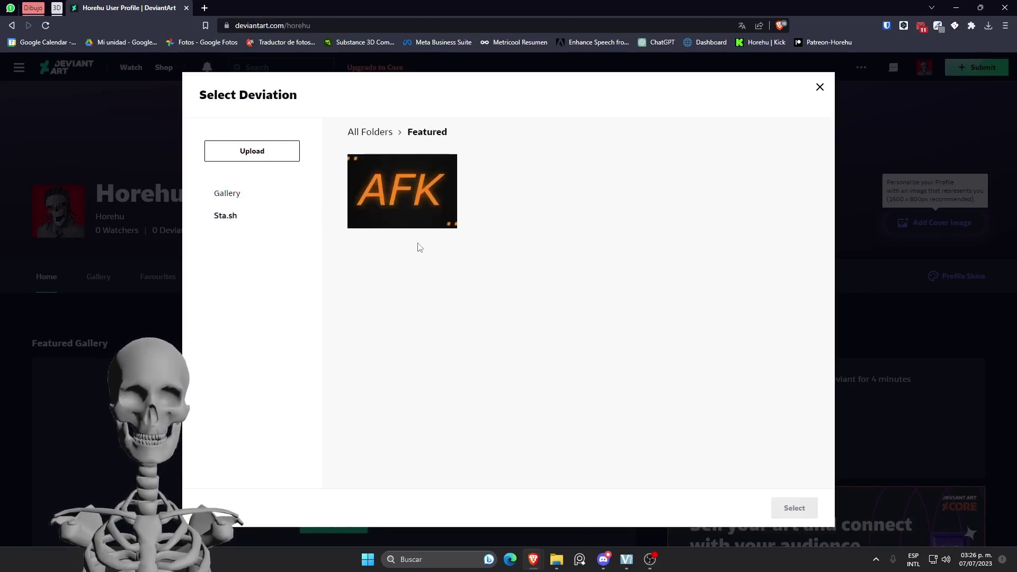
click(413, 214)
click(793, 508)
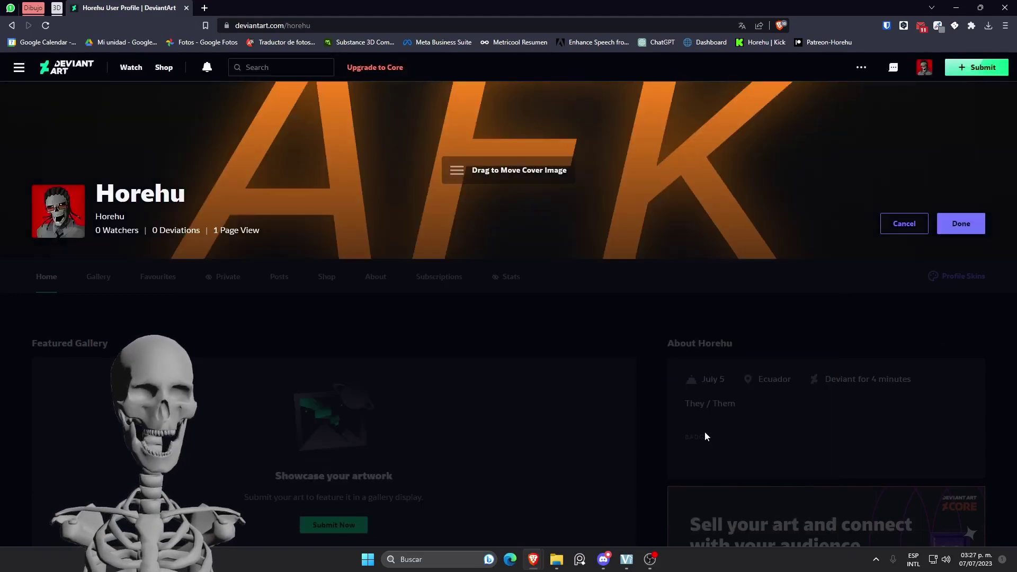
click(960, 225)
Move the Featured Gallery section below Watchers, then back above it
scroll(628, 399, down, 4)
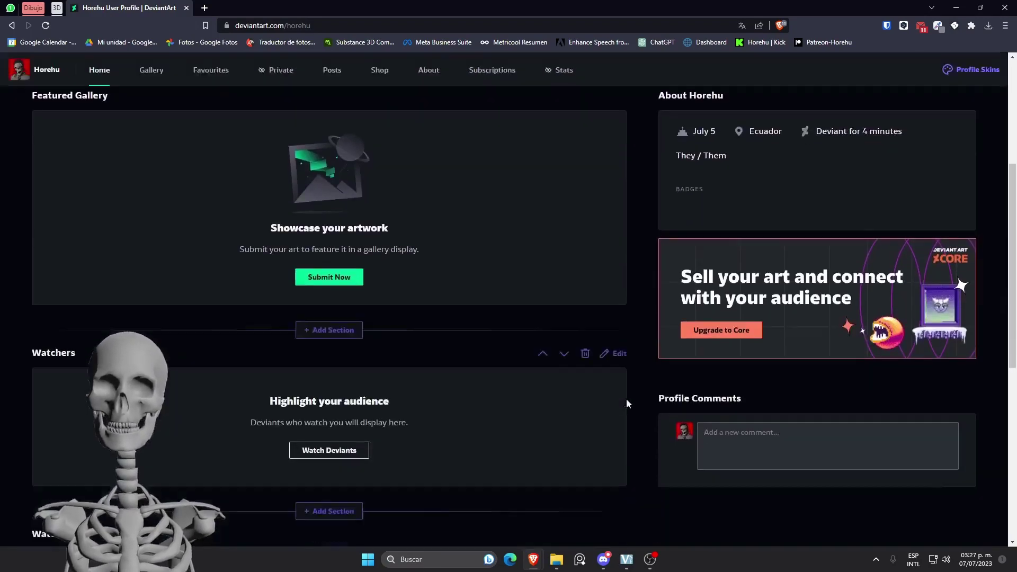
scroll(615, 371, up, 4)
scroll(574, 382, down, 5)
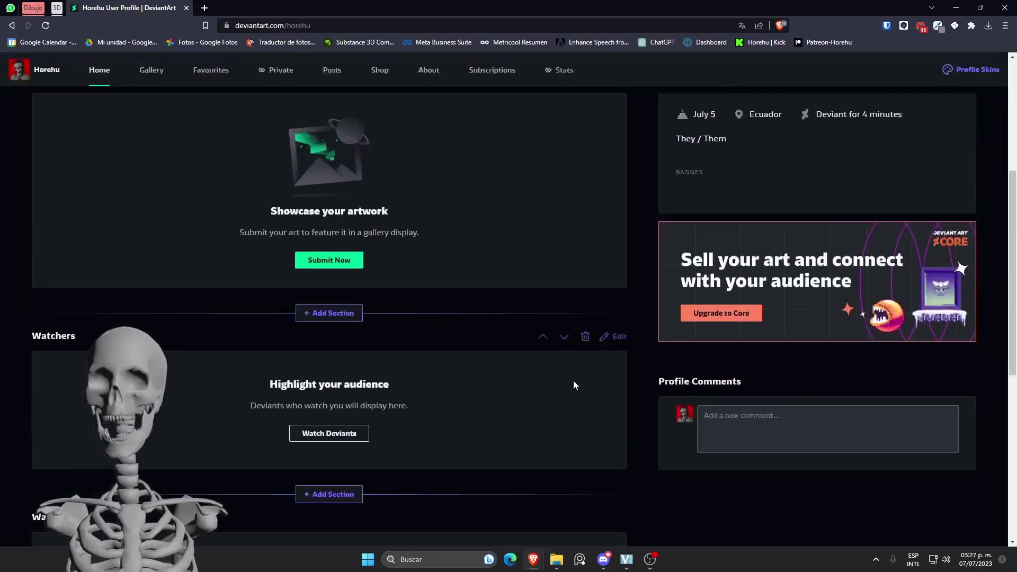
scroll(588, 379, down, 4)
scroll(387, 351, up, 6)
scroll(387, 356, up, 5)
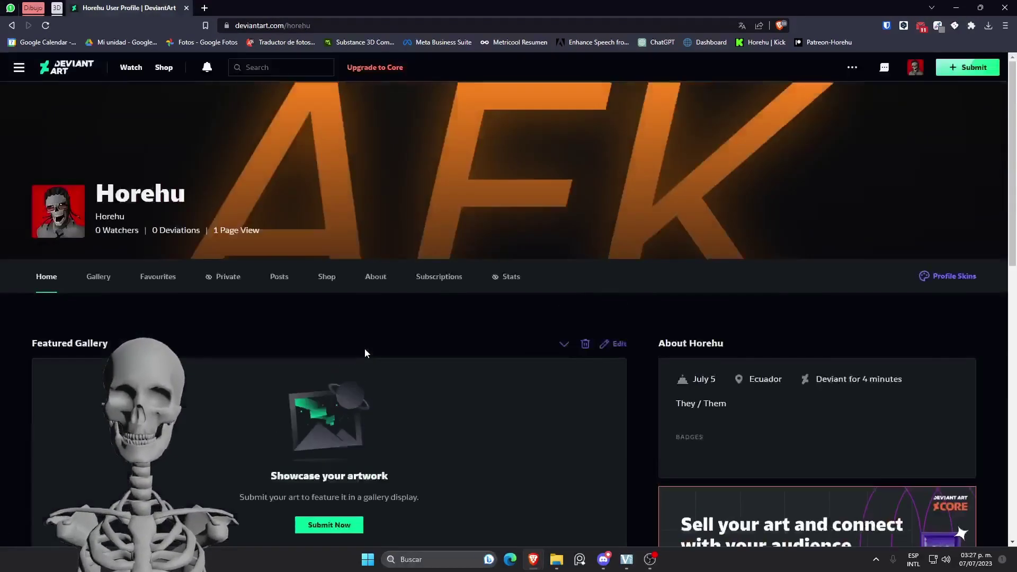
scroll(551, 348, down, 6)
scroll(551, 347, up, 4)
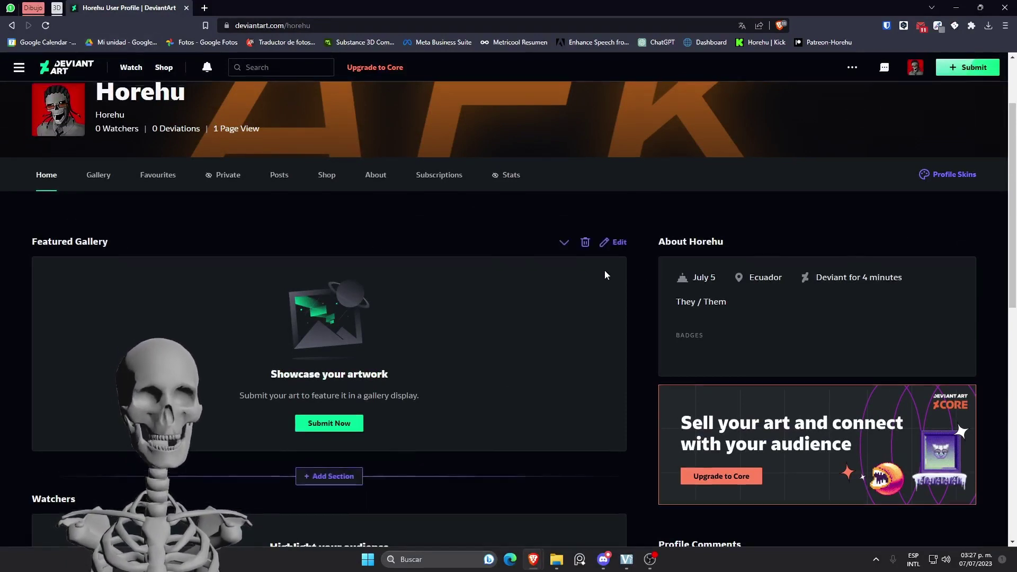
scroll(530, 262, down, 1)
mouse_move(585, 186)
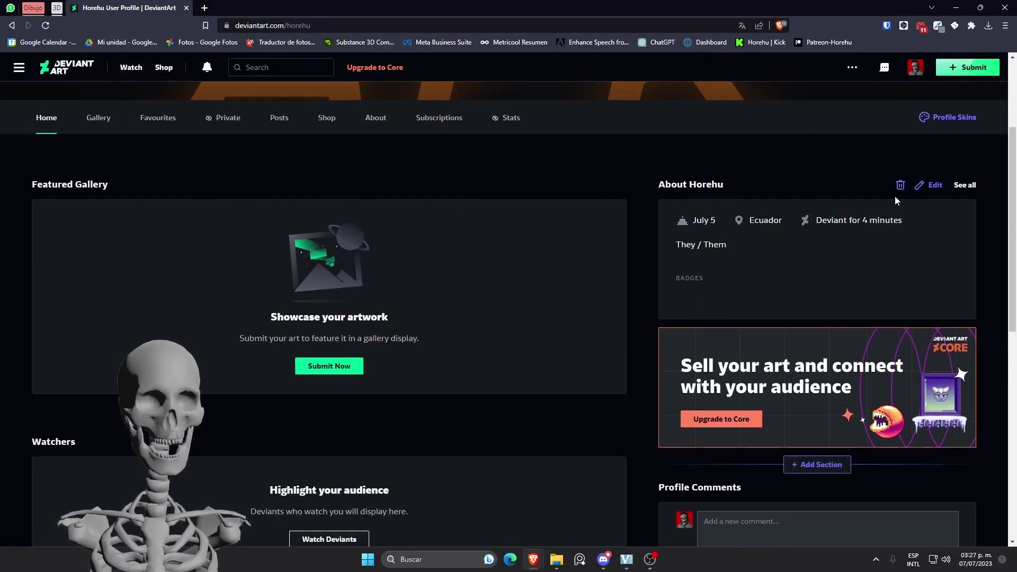
mouse_move(585, 243)
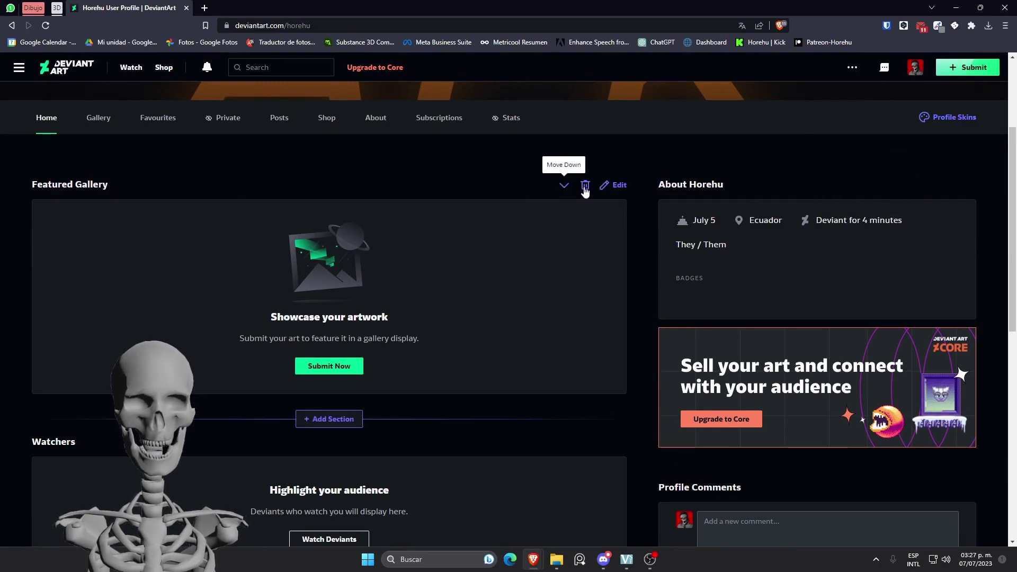
click(564, 185)
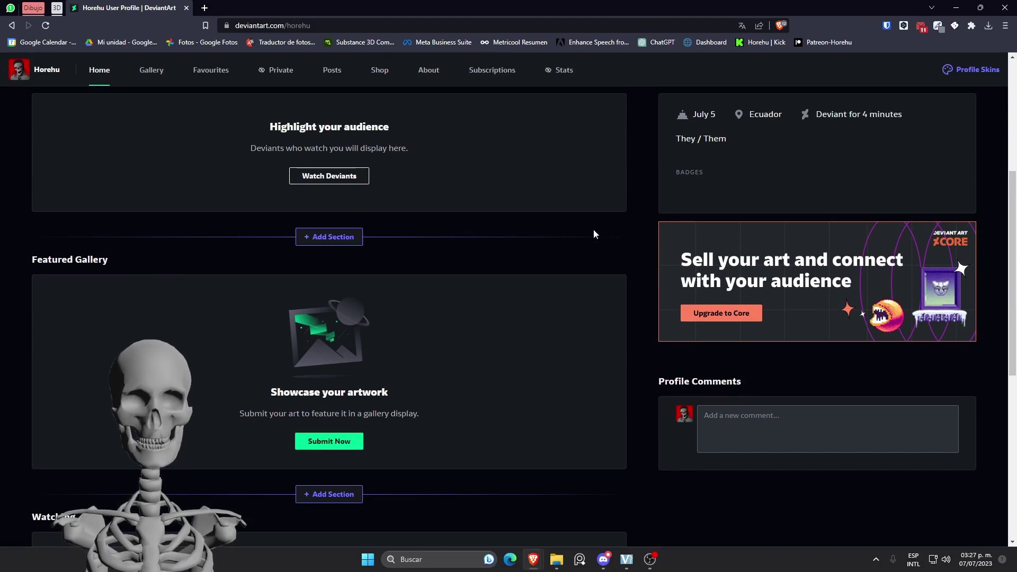
click(543, 260)
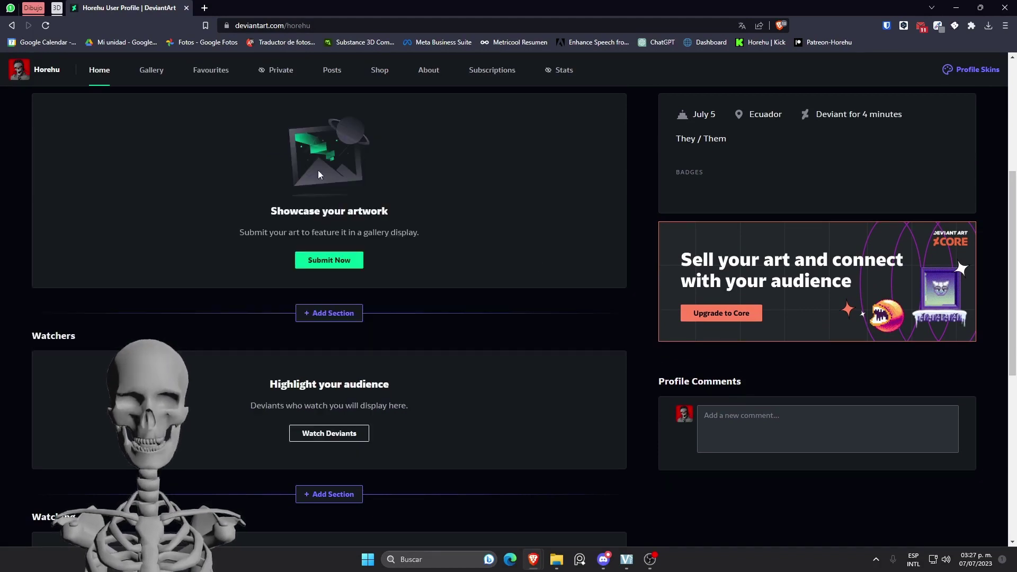
scroll(729, 317, up, 3)
mouse_move(454, 269)
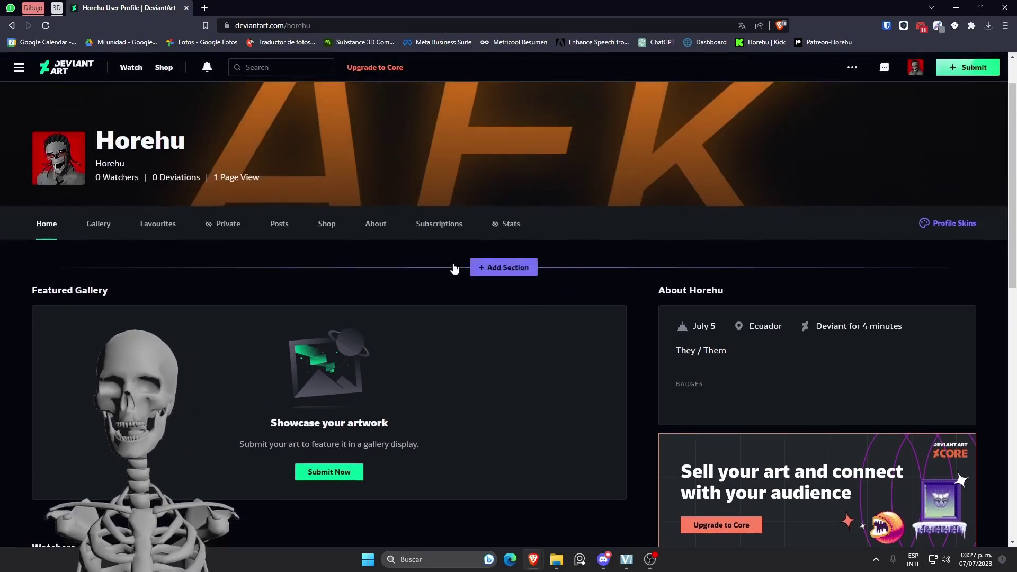
Add a Latest Deviations section above the Featured Gallery
click(489, 271)
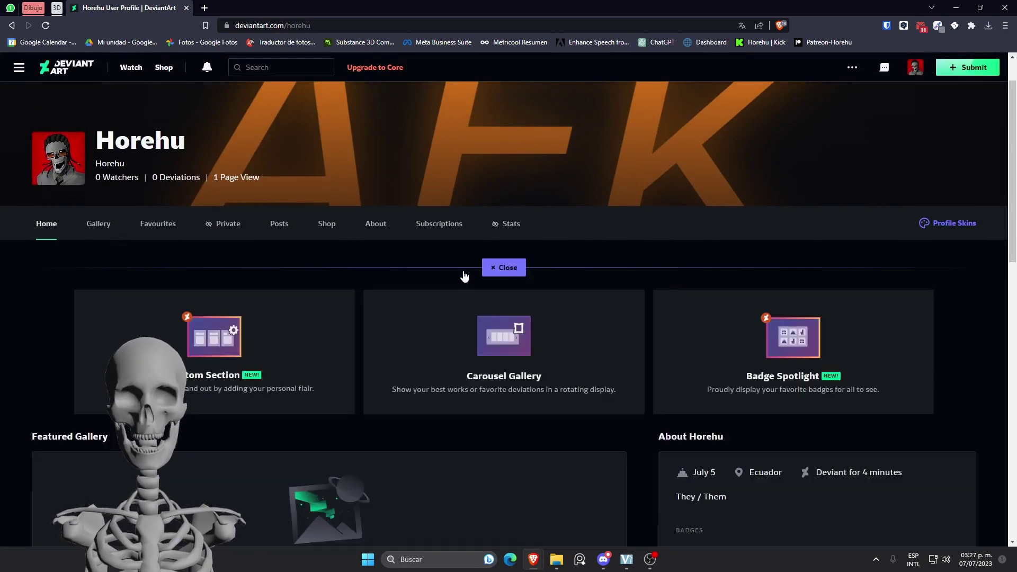
scroll(779, 318, down, 2)
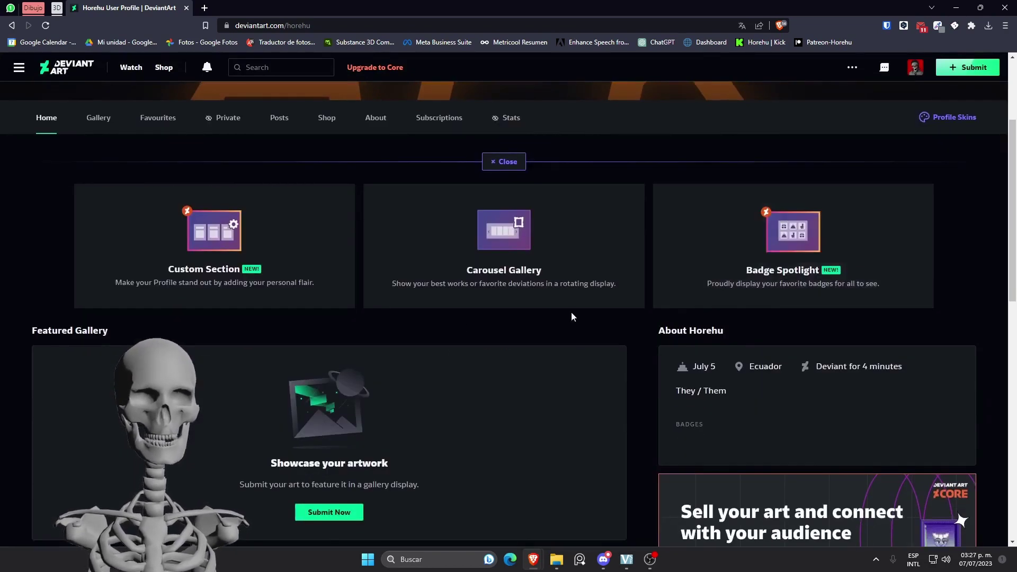
click(456, 285)
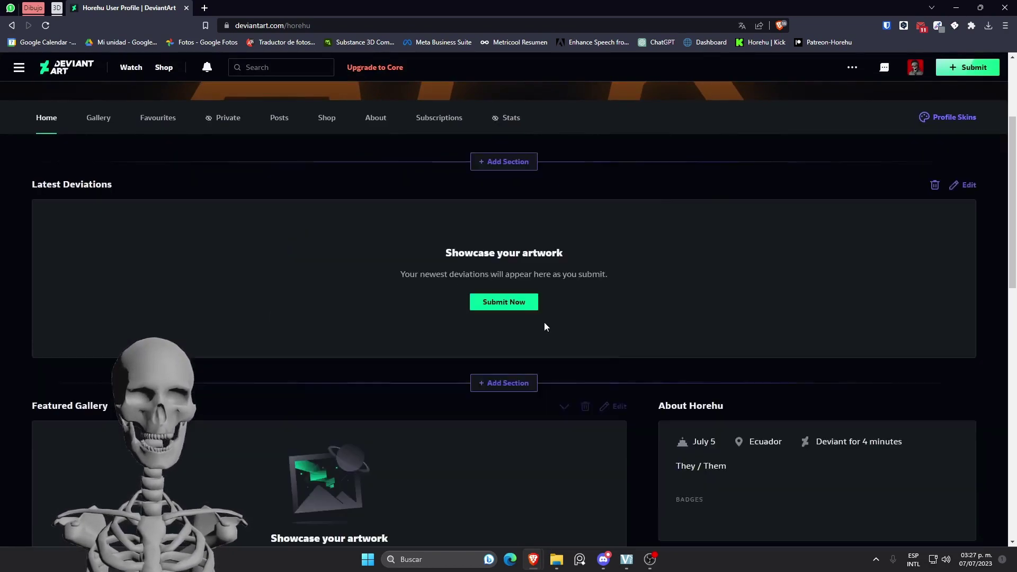
Open the My Info editor from the profile's About section
scroll(555, 326, down, 4)
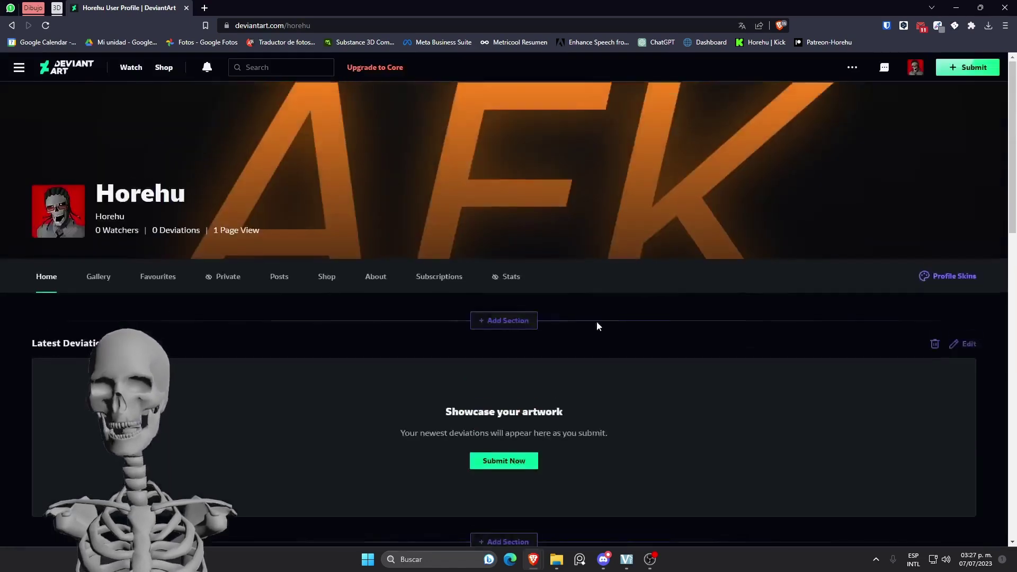
scroll(370, 275, down, 5)
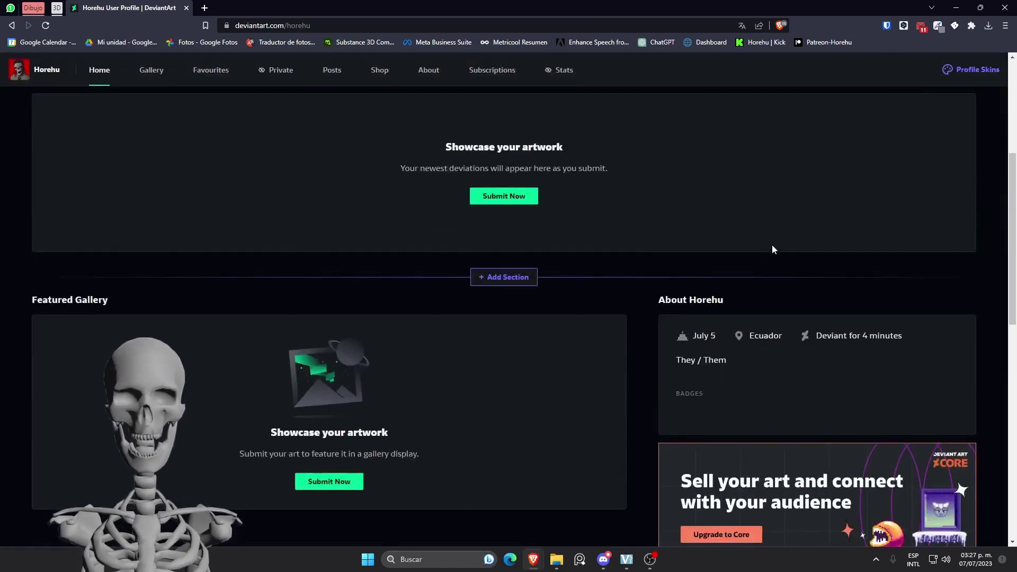
scroll(689, 276, down, 5)
scroll(386, 308, down, 7)
scroll(371, 275, up, 1)
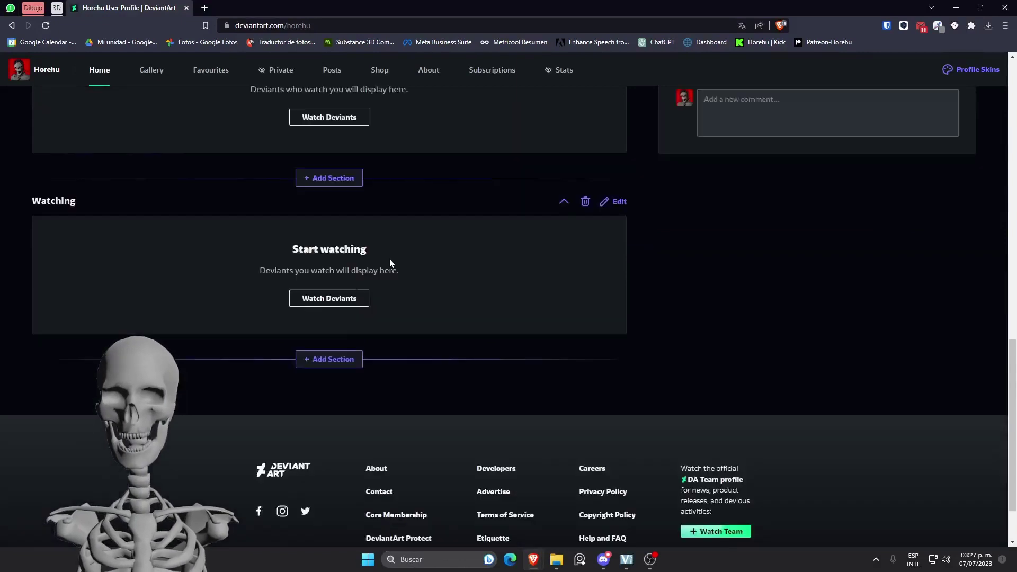
scroll(389, 263, up, 6)
scroll(379, 266, up, 4)
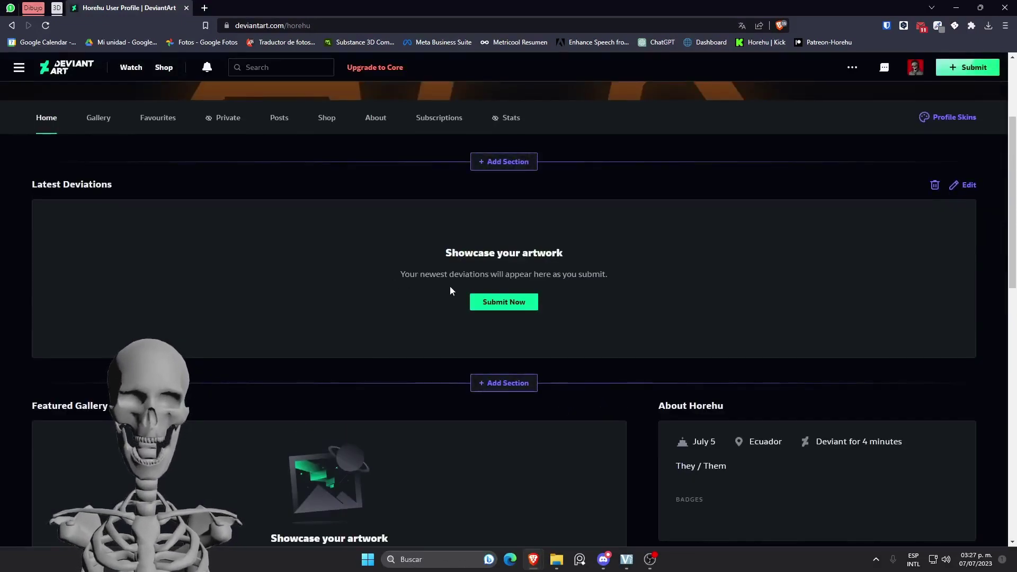
scroll(636, 342, down, 2)
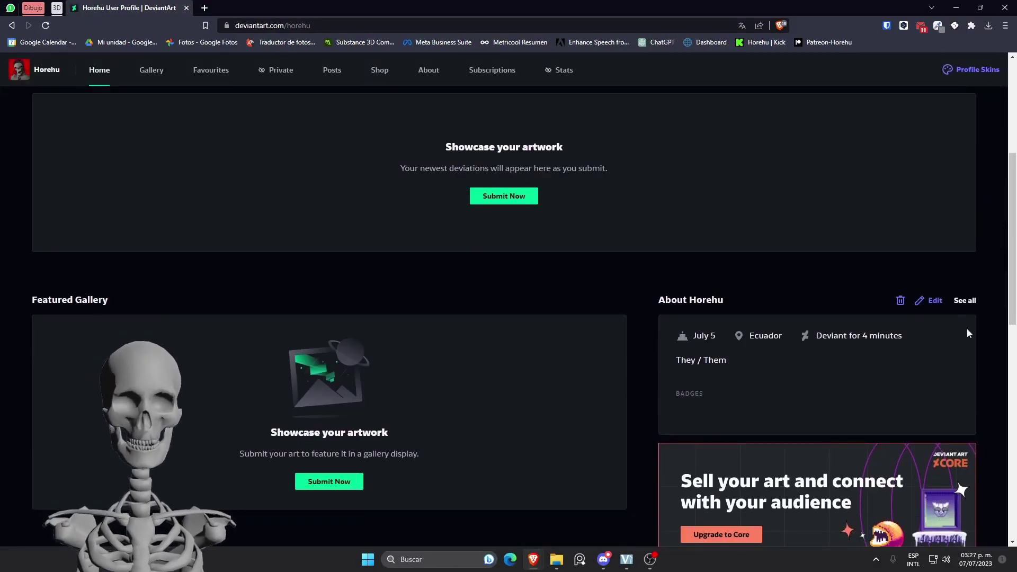
click(932, 302)
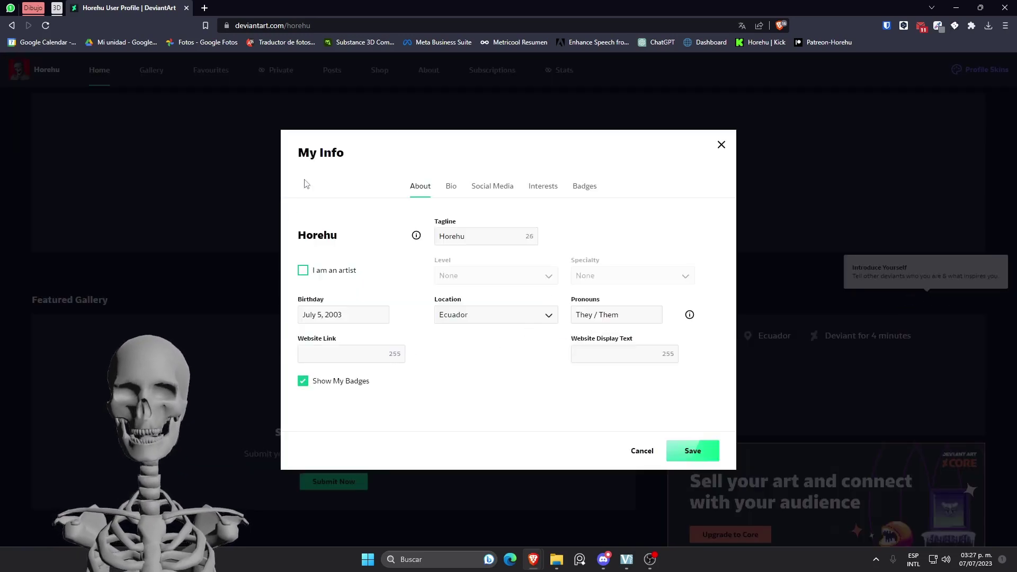
Mark the profile as an artist with Digital Art specialty, then switch to the Bio tab
click(304, 271)
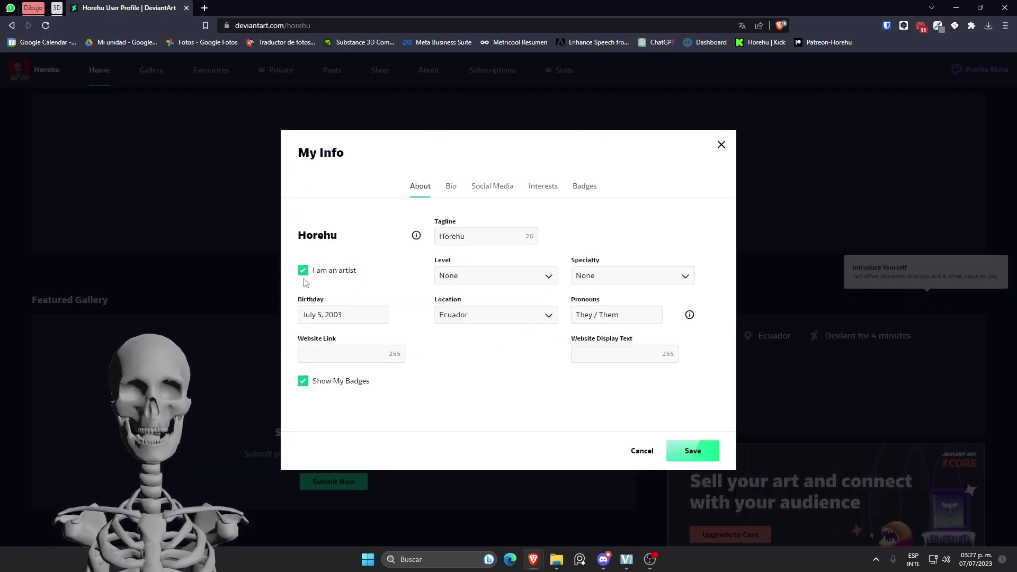
click(631, 318)
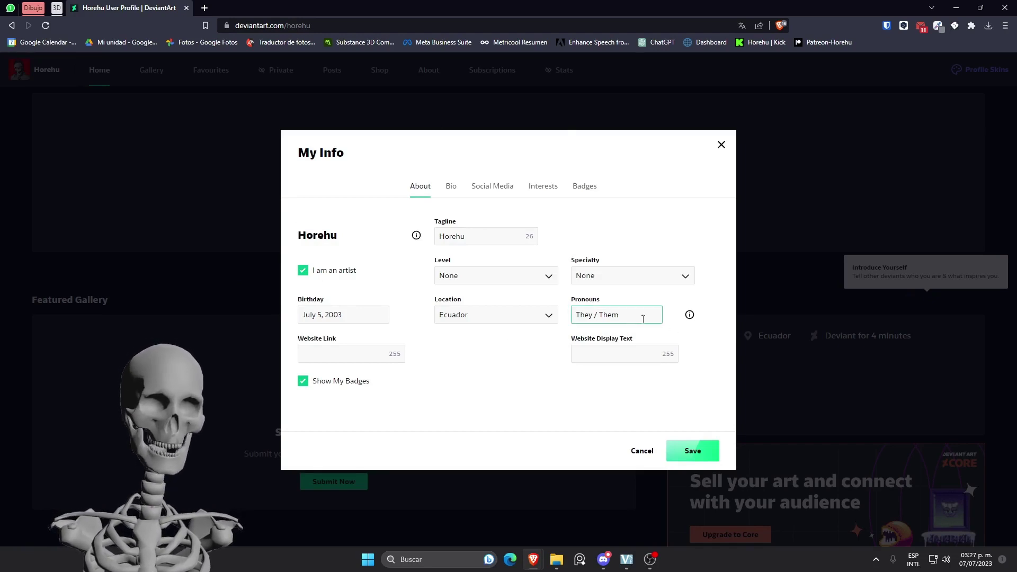
click(617, 276)
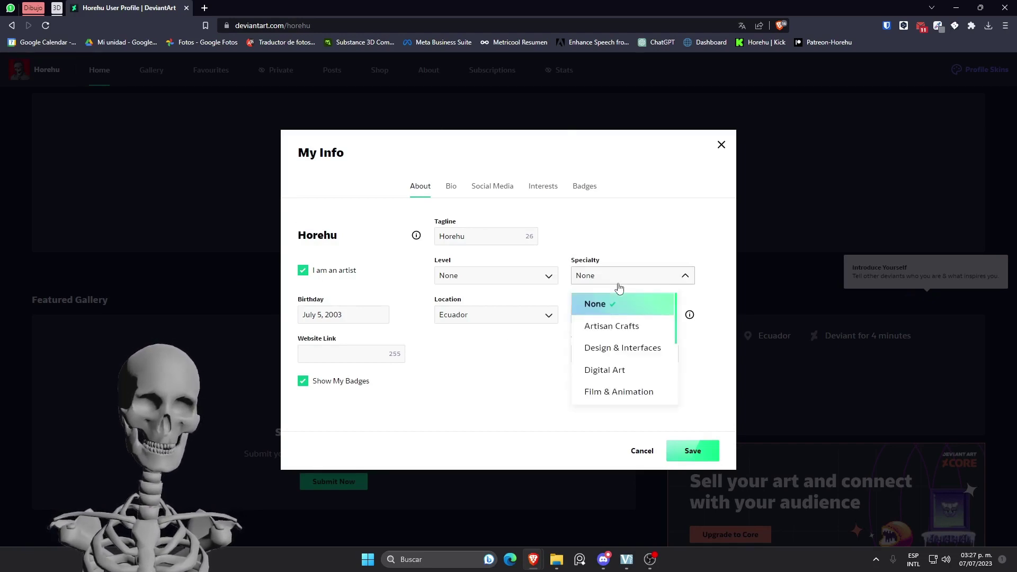
click(631, 374)
click(349, 353)
click(583, 355)
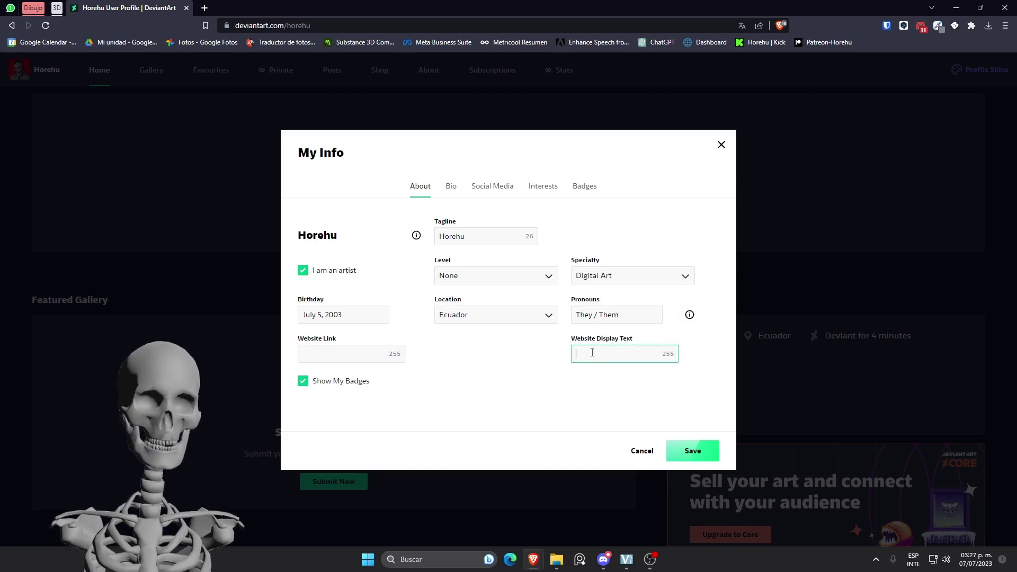
click(450, 188)
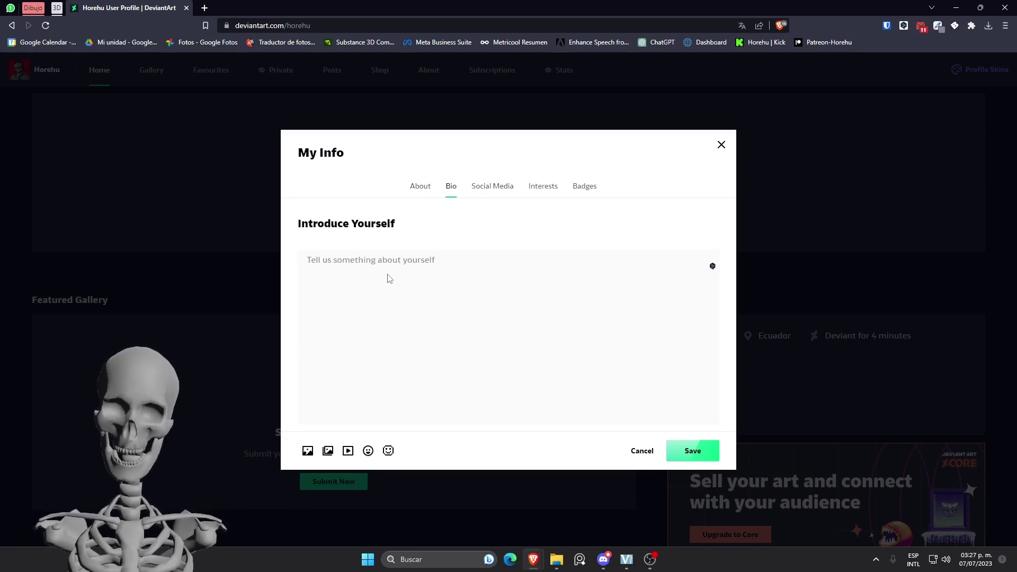
Write the bio 'Halooo, bienvenidos a mi perfil :D' and look over the social links
text(Hao)
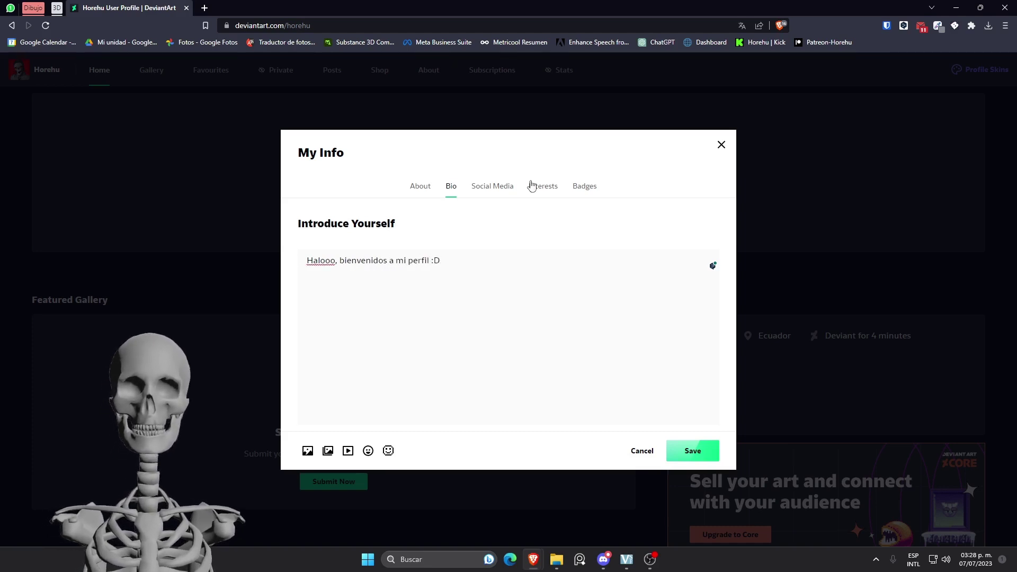
click(490, 186)
scroll(450, 260, down, 3)
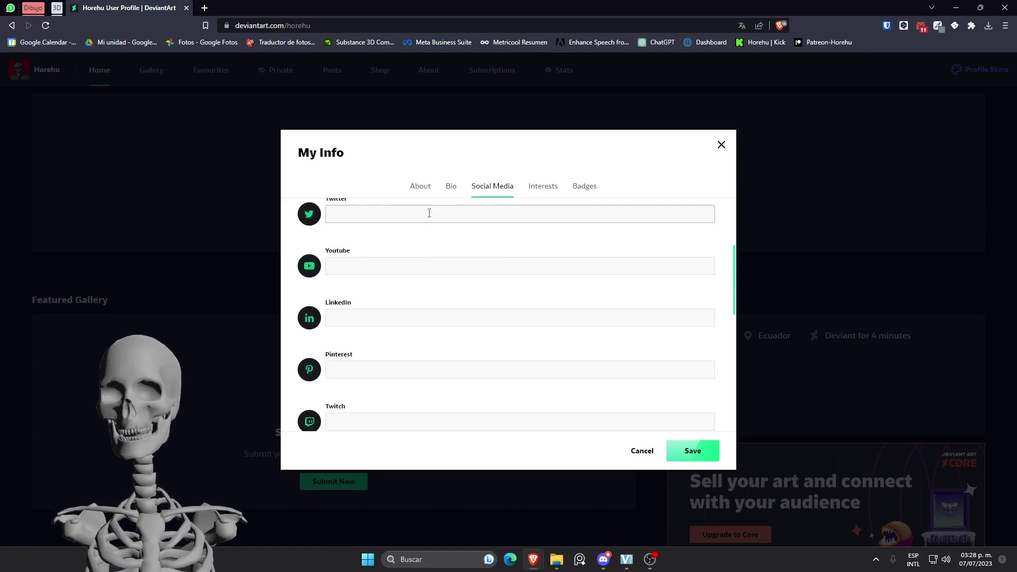
scroll(429, 213, up, 3)
Review the Interests and Badges sections, then save the profile info
click(539, 196)
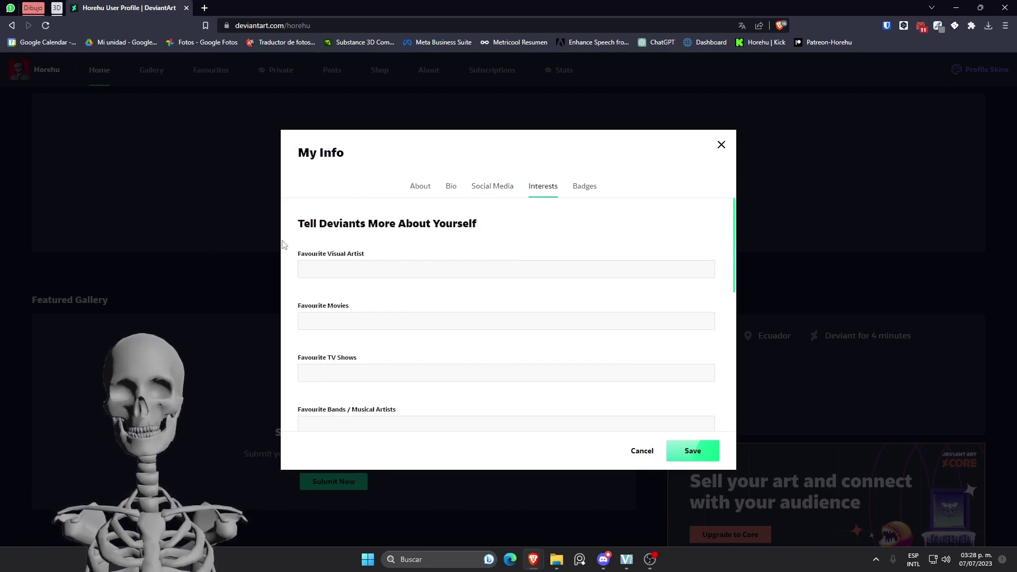
scroll(403, 294, down, 4)
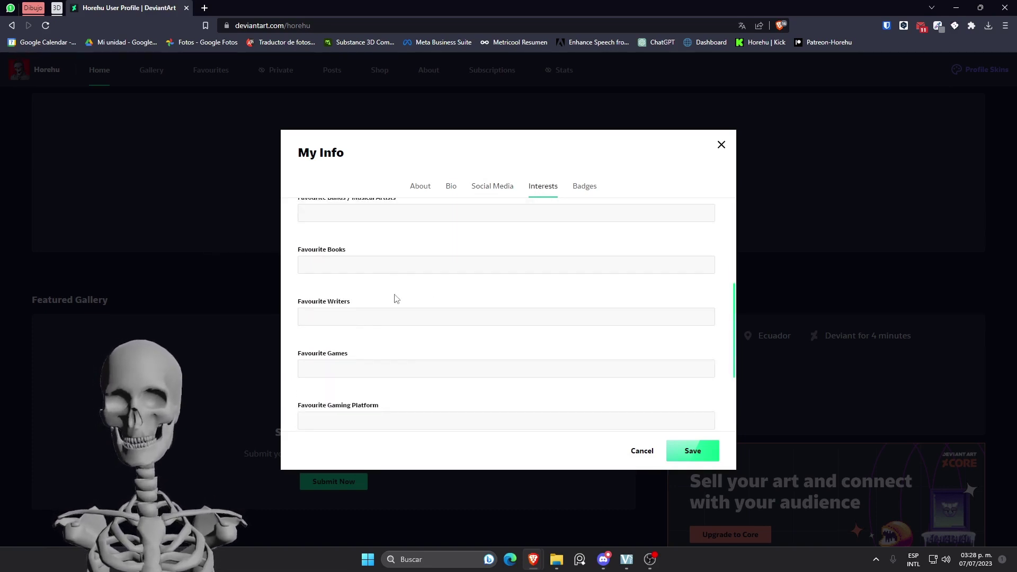
click(586, 190)
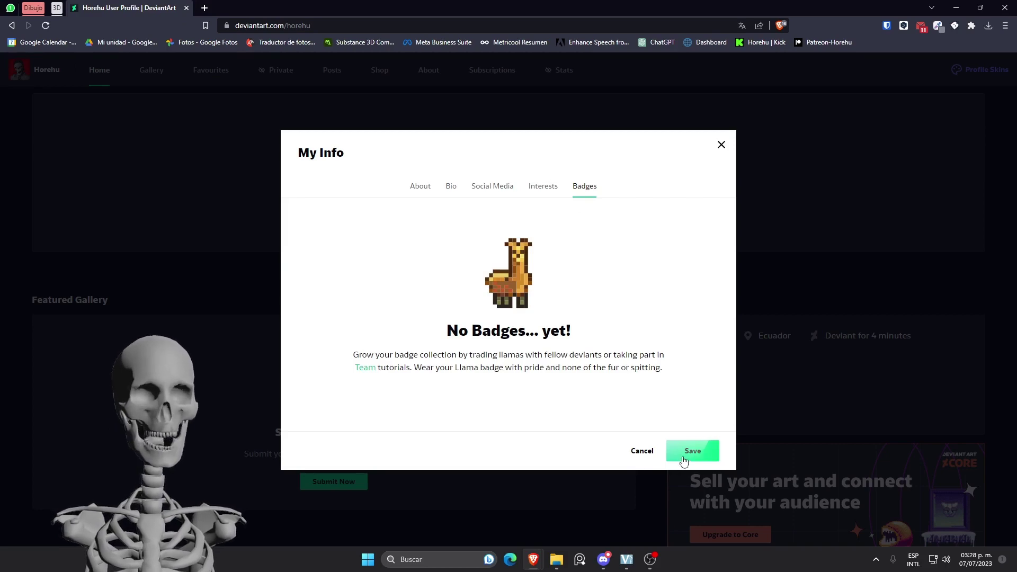
click(692, 451)
scroll(400, 395, down, 5)
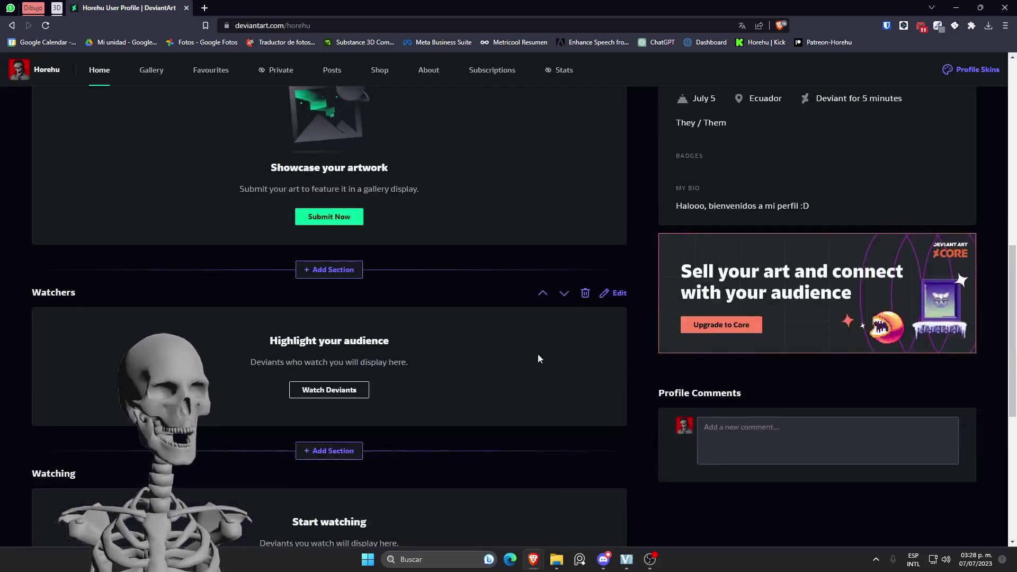
scroll(539, 354, down, 3)
scroll(432, 305, up, 7)
scroll(508, 294, down, 4)
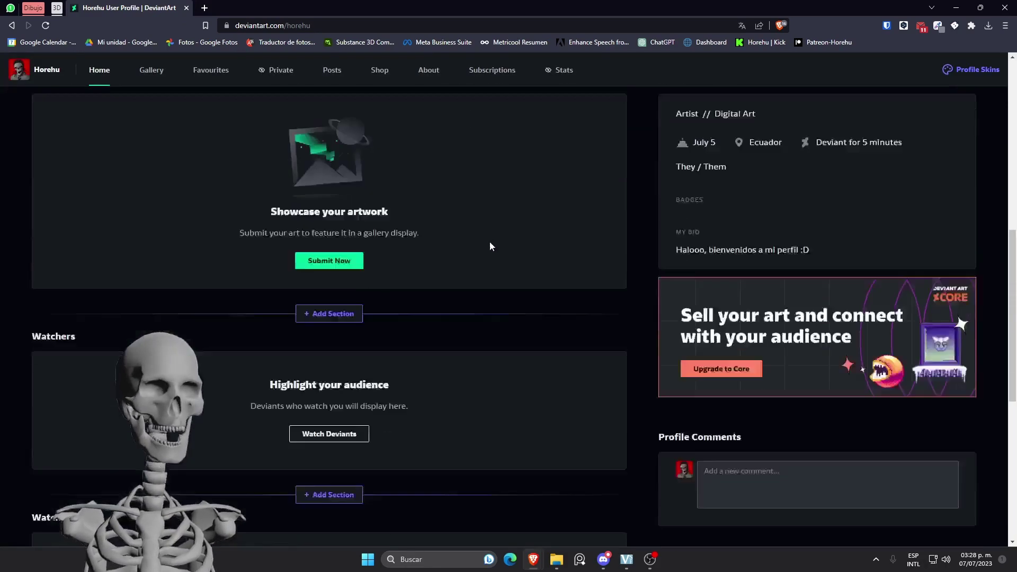
scroll(490, 276, up, 15)
scroll(479, 270, up, 1)
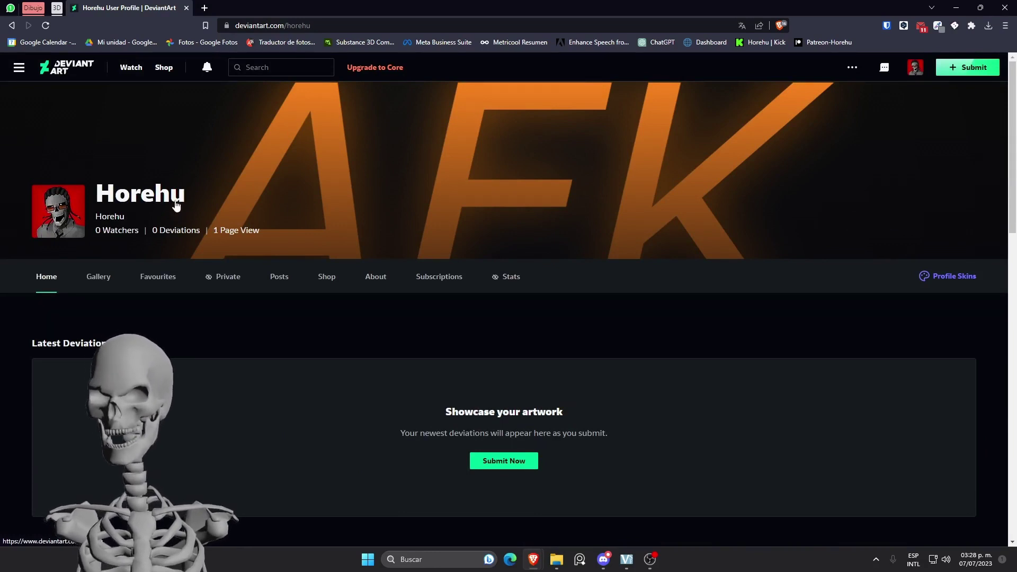
mouse_move(357, 165)
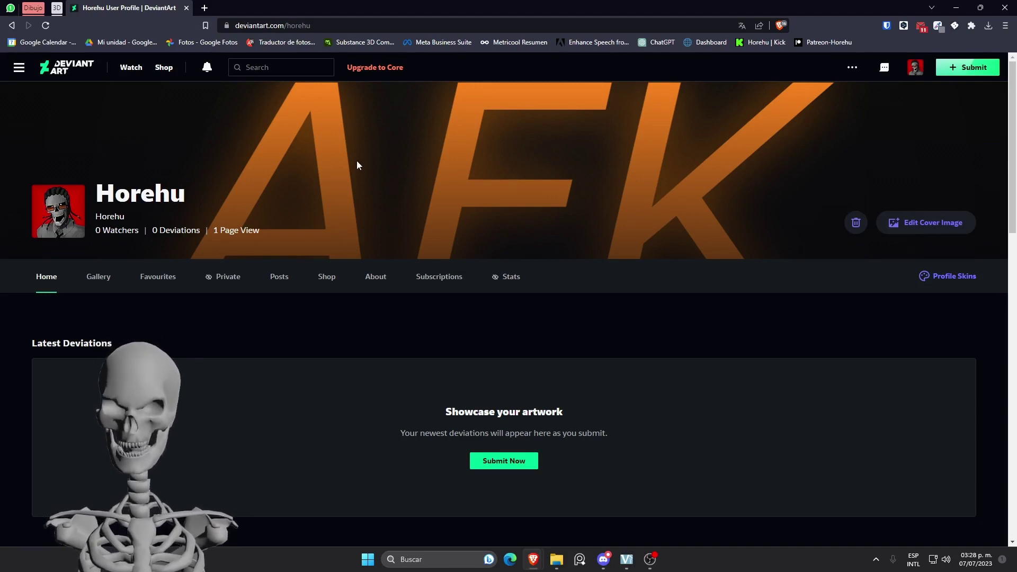
click(67, 67)
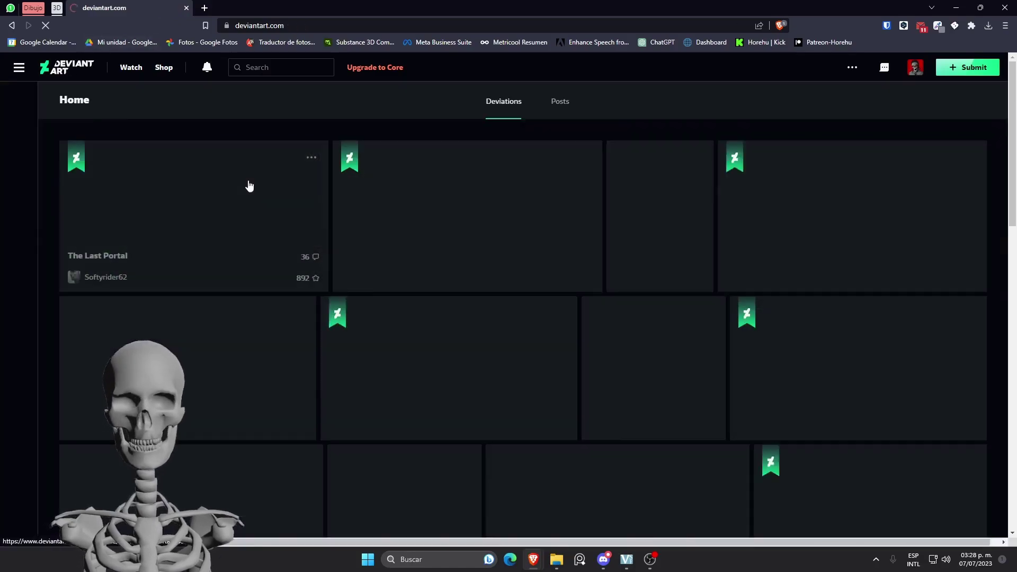
scroll(249, 186, down, 3)
scroll(477, 159, up, 3)
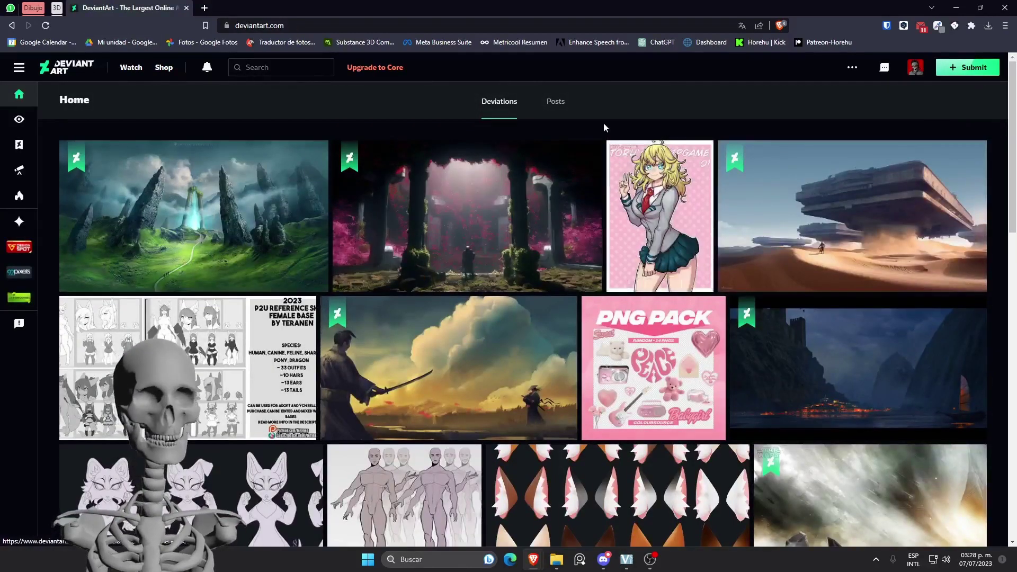
click(916, 67)
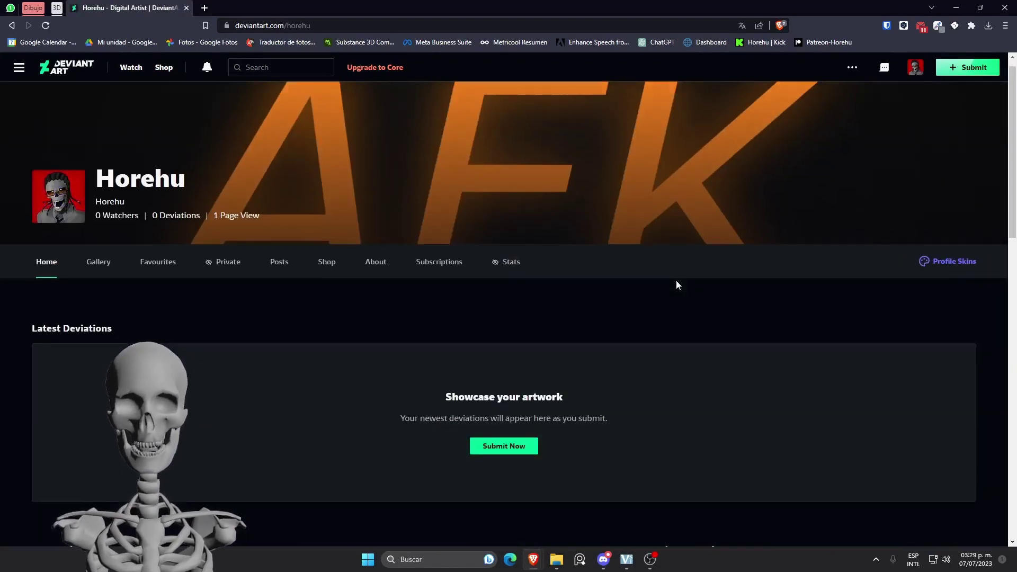
scroll(677, 285, down, 3)
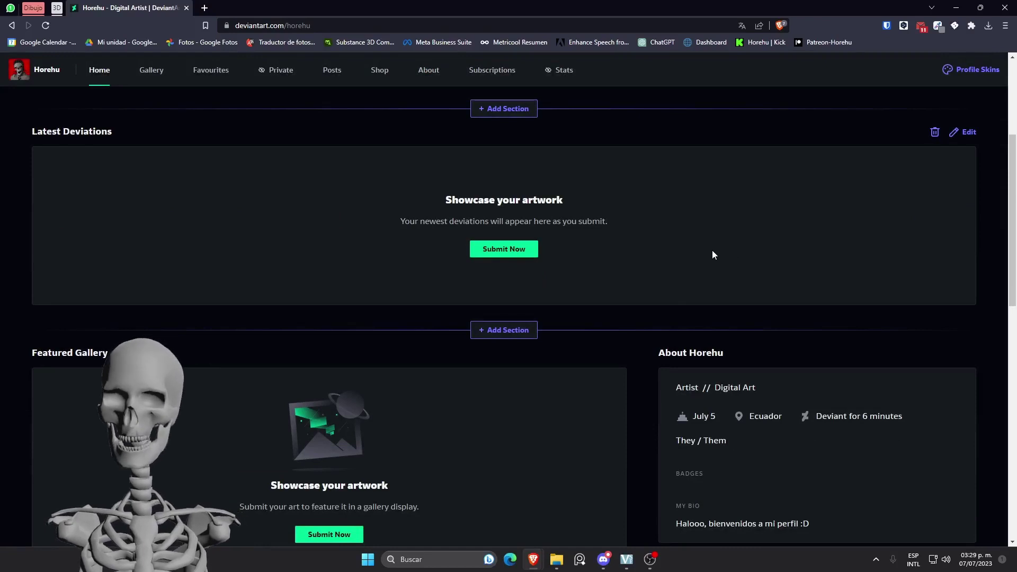
scroll(635, 289, up, 4)
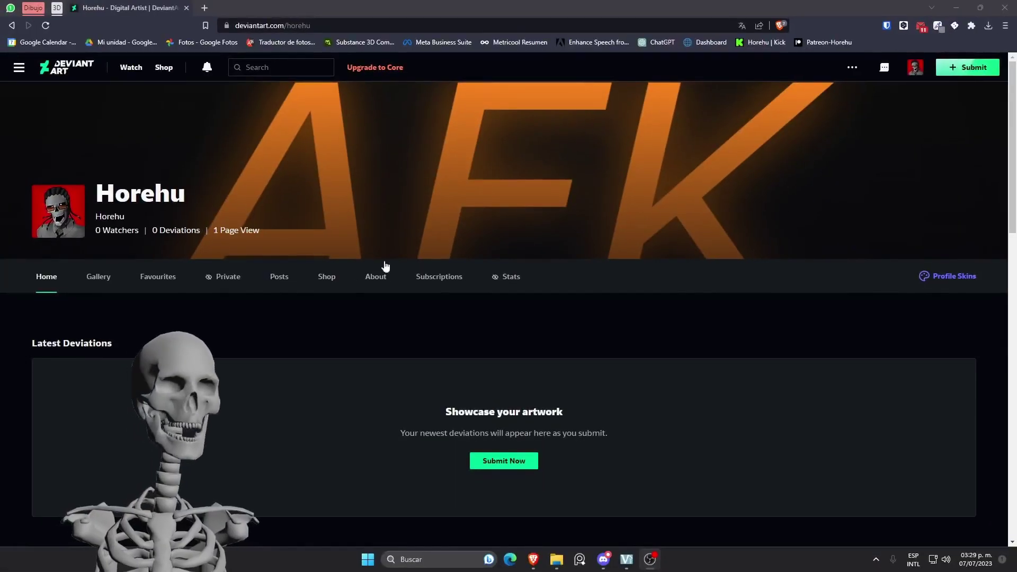
Open the account menu to reach Submit a Deviation
click(922, 71)
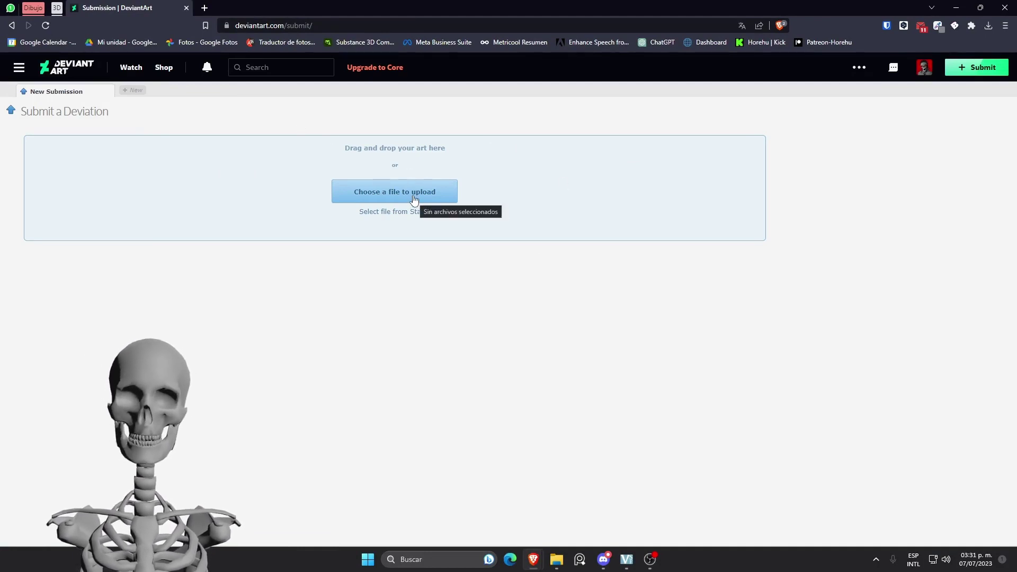
Upload Foto de perfil3.png as the new deviation's image
click(373, 199)
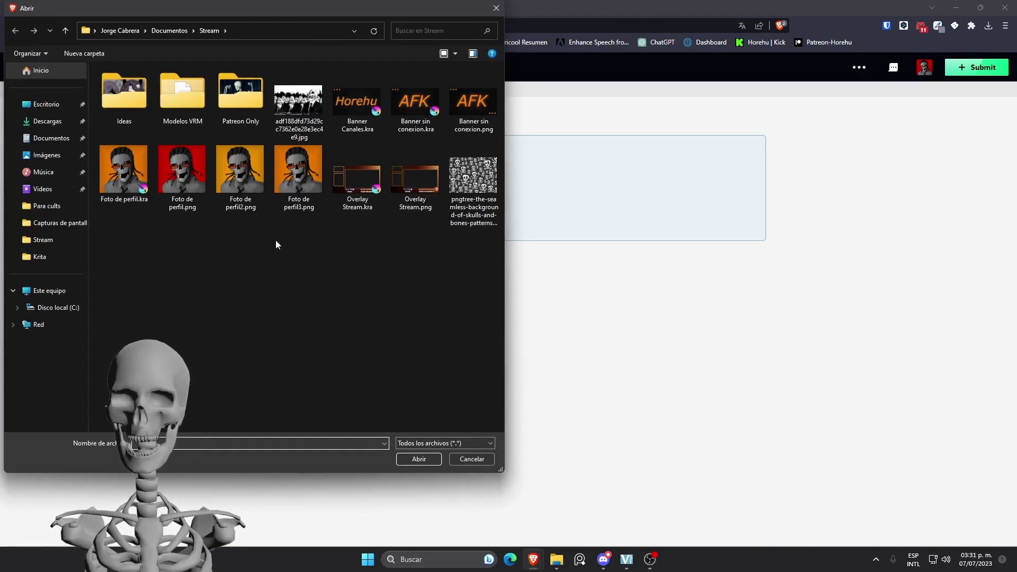
click(296, 181)
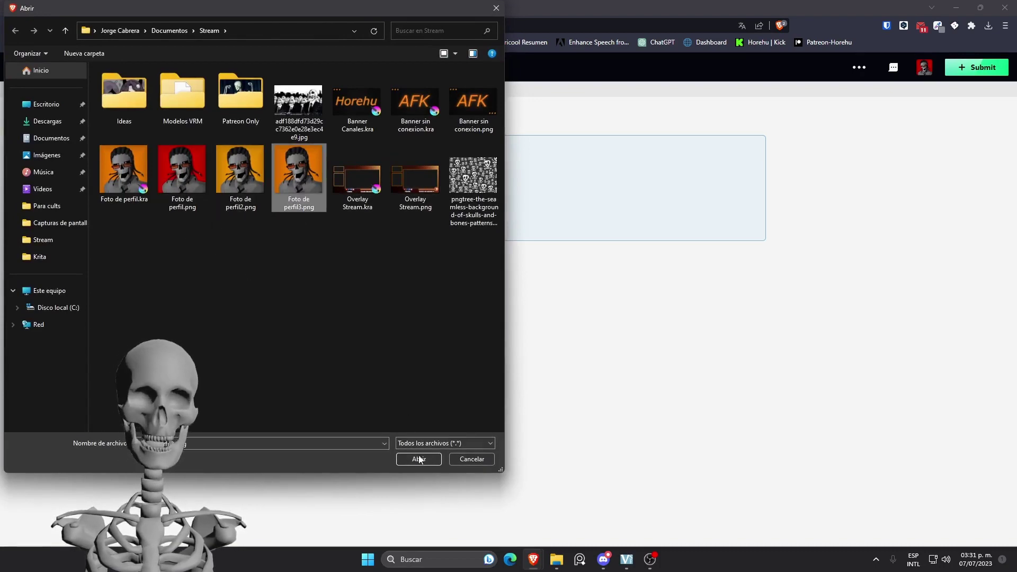
key(Return)
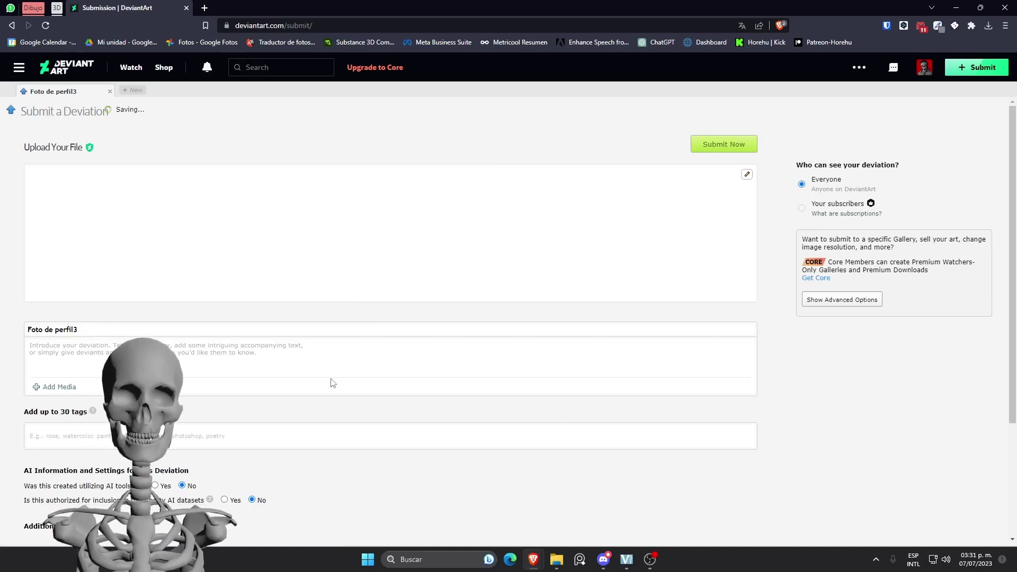
Retitle the deviation 'Foto de perfil - ' plus the username and begin the description 'Esta foto de perfil la dibuje hace una semana'
scroll(313, 376, down, 1)
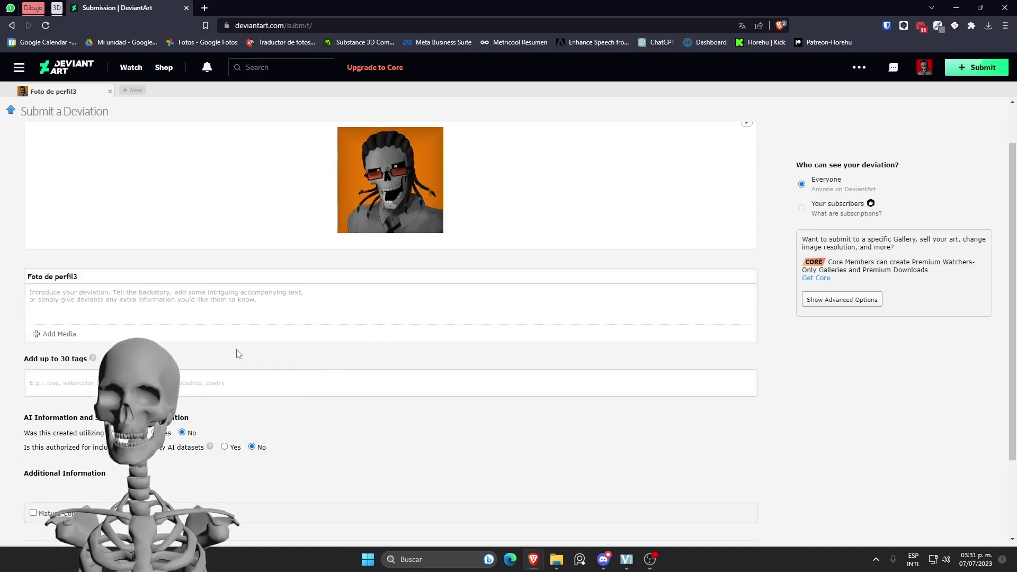
scroll(197, 157, up, 1)
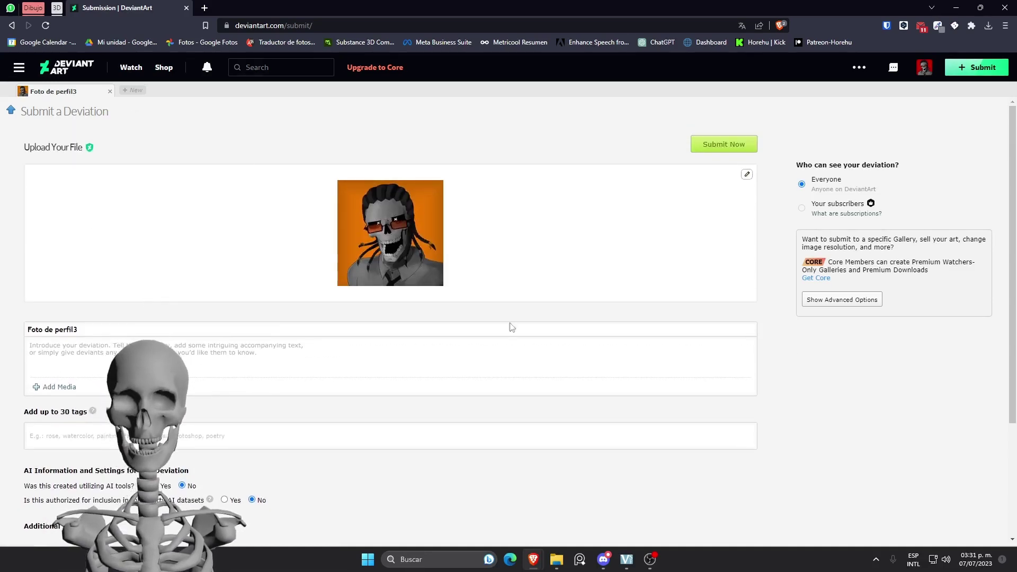
scroll(183, 162, down, 1)
triple_click(72, 275)
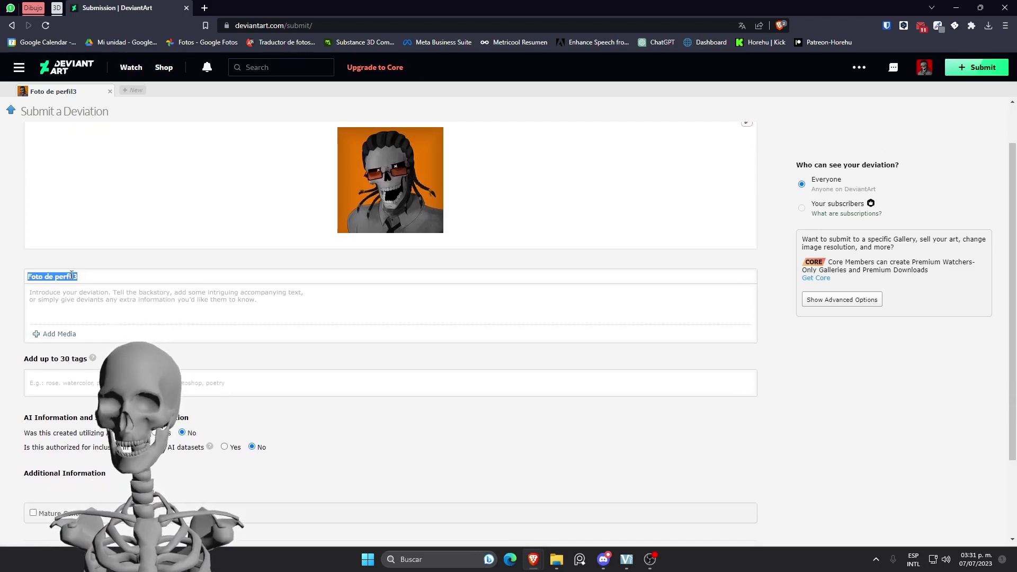
click(68, 295)
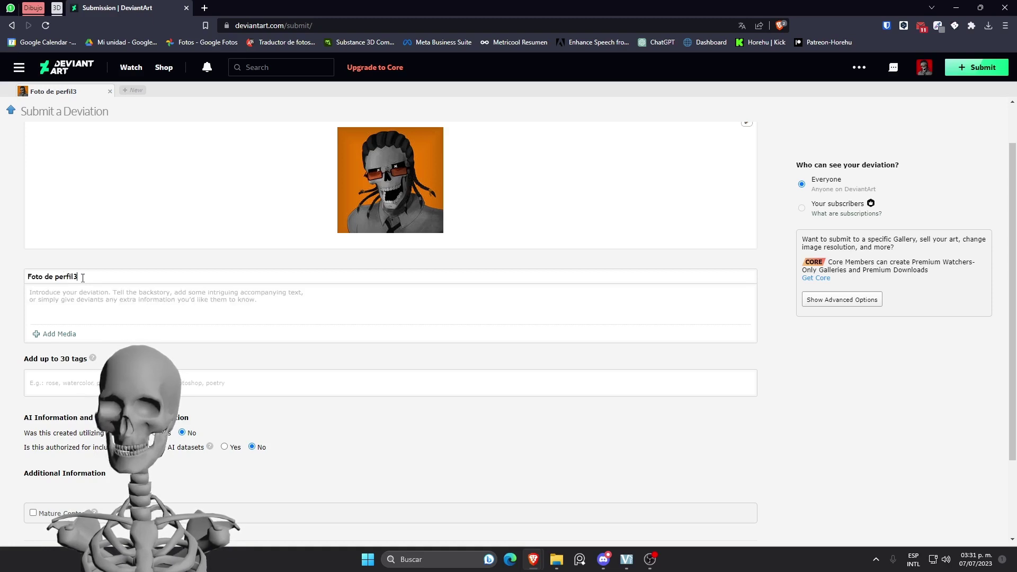
triple_click(62, 276)
text(F)
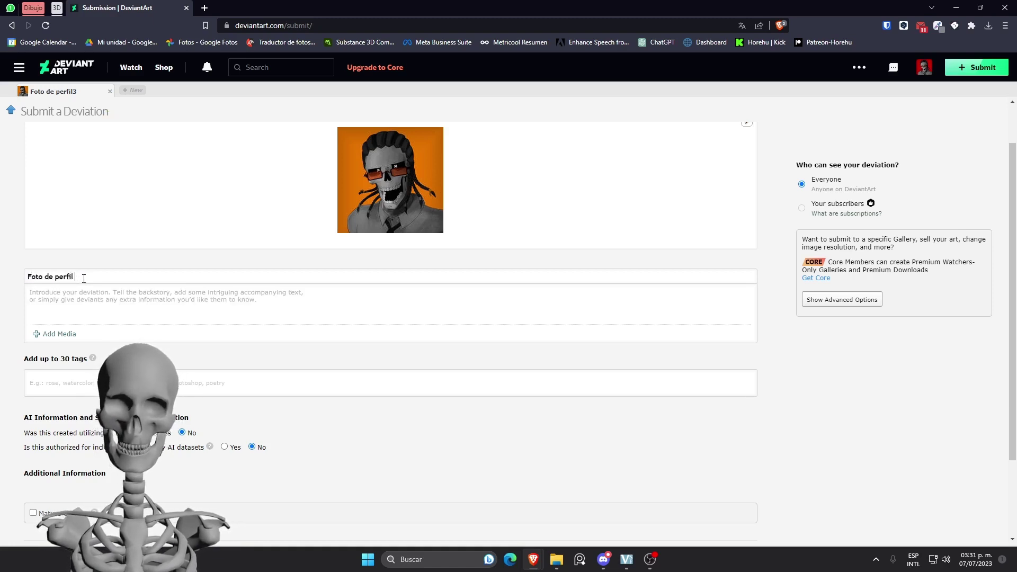
text( -)
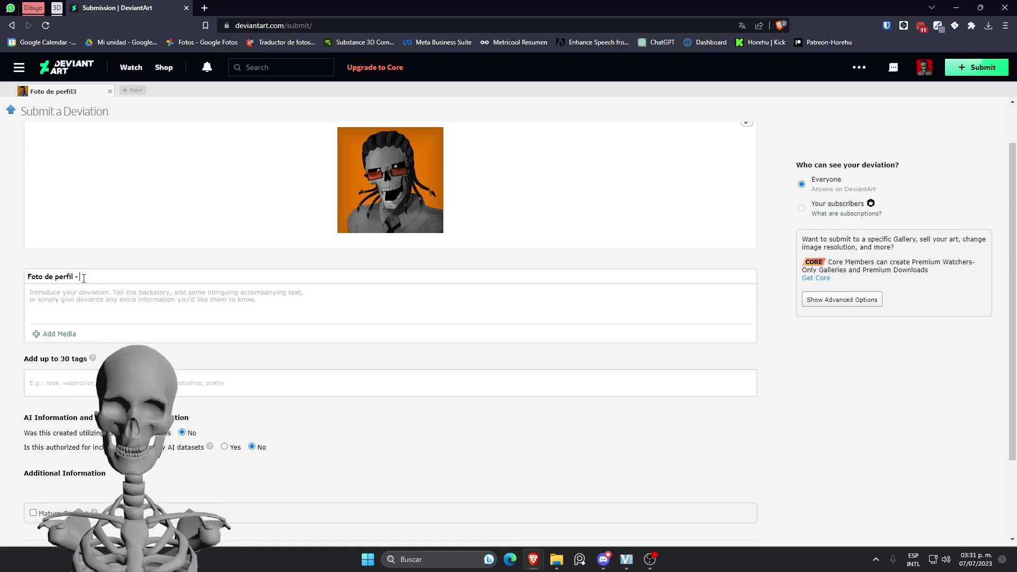
text( Ho)
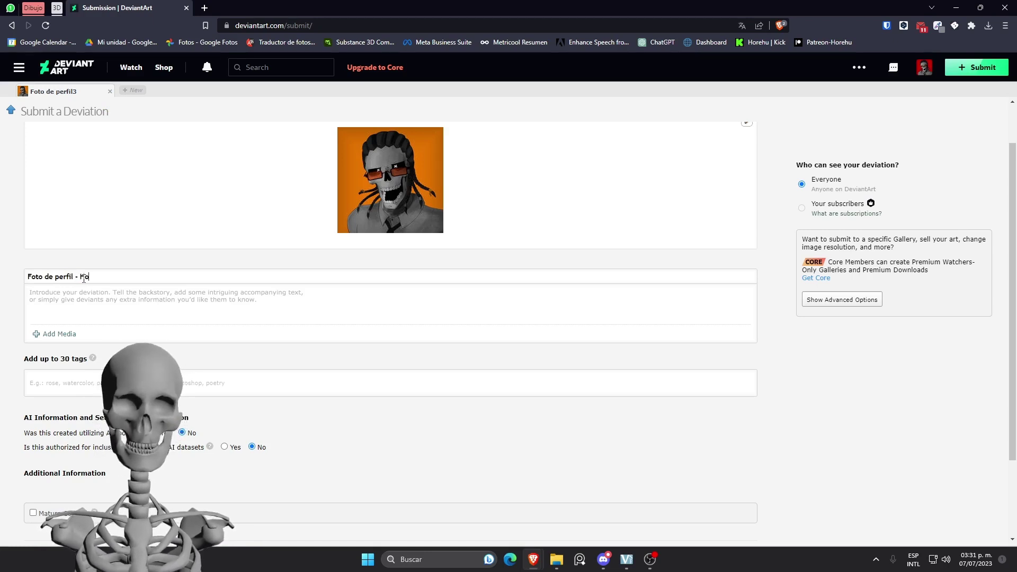
text(rehu)
click(99, 303)
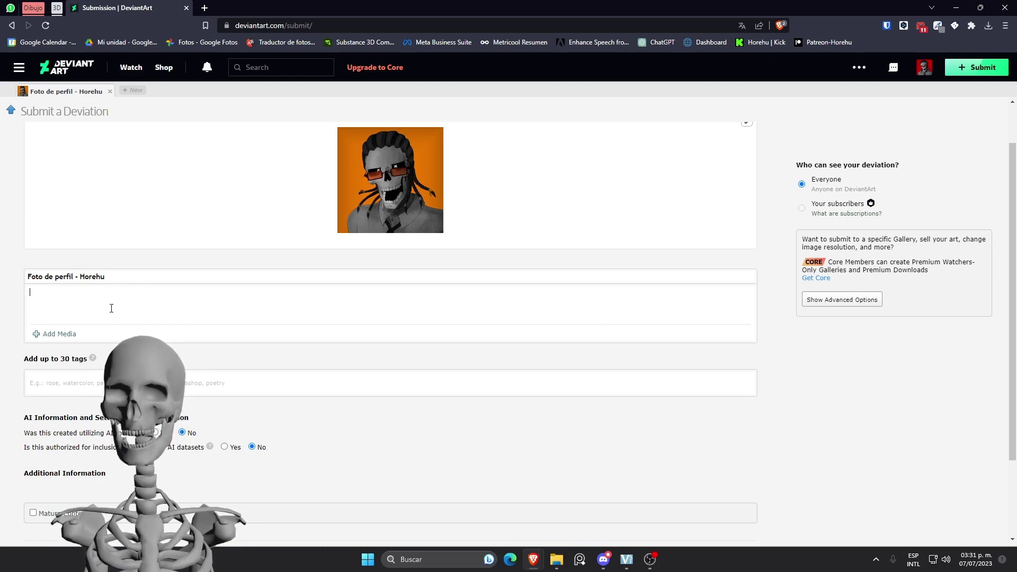
text(Esta f)
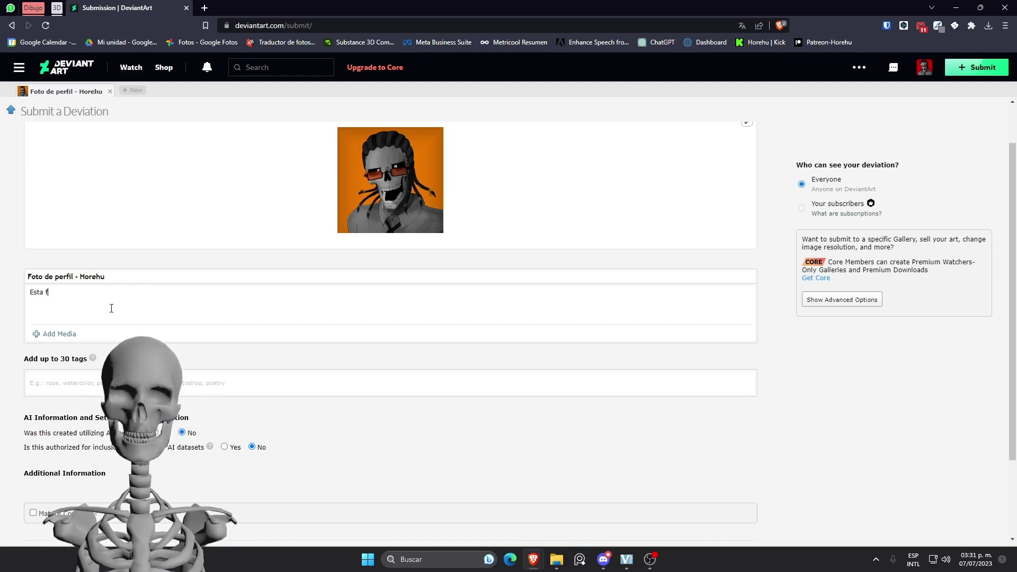
text(oto de perfil l)
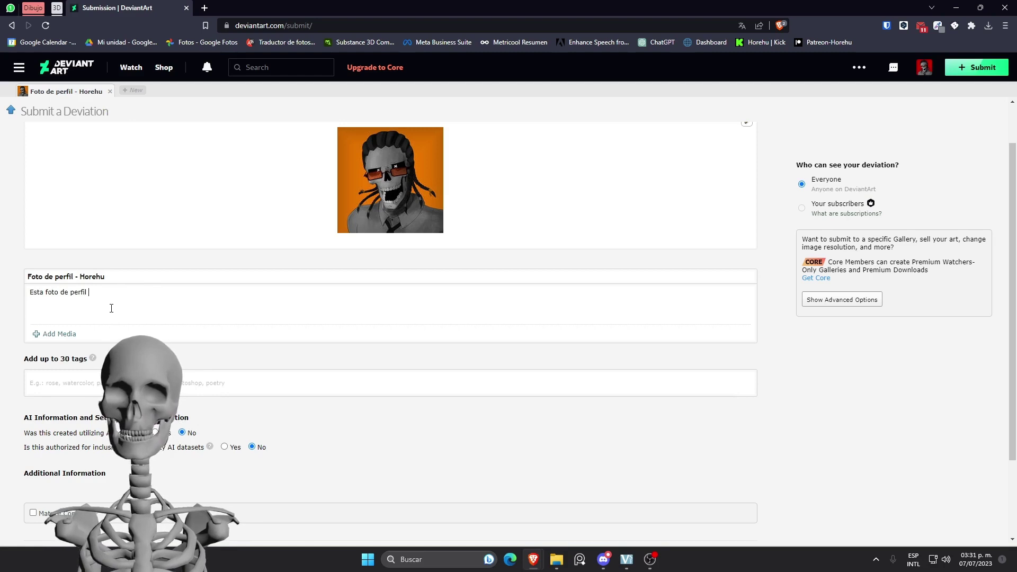
text(a dibu)
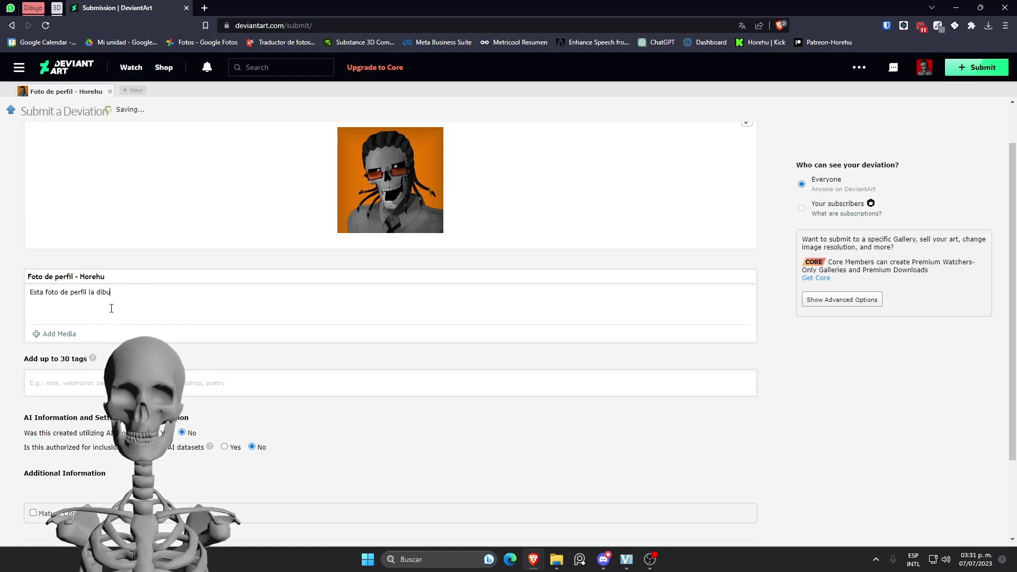
text(je hace una semana ,)
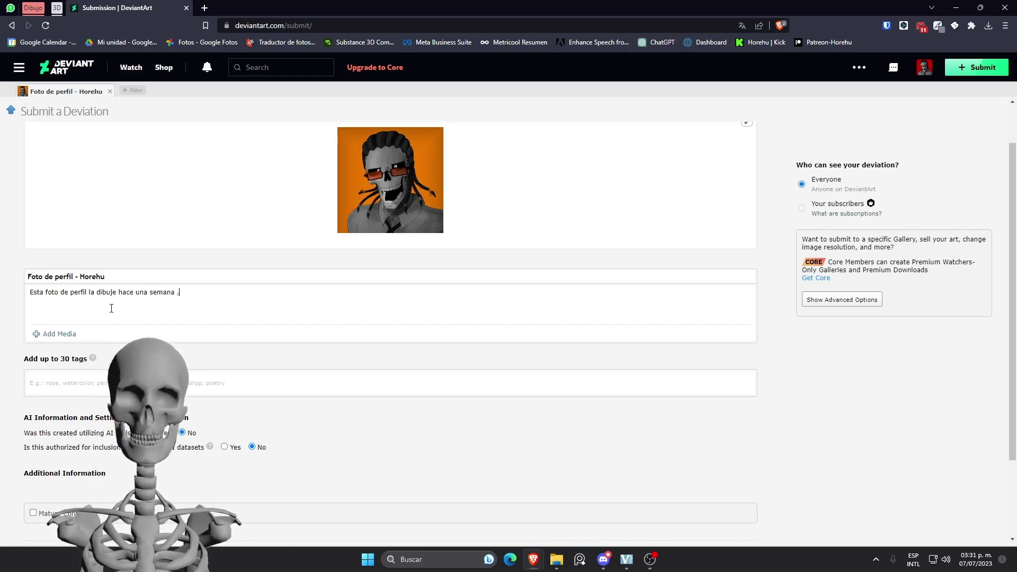
text( me tomo 4 horitas :D)
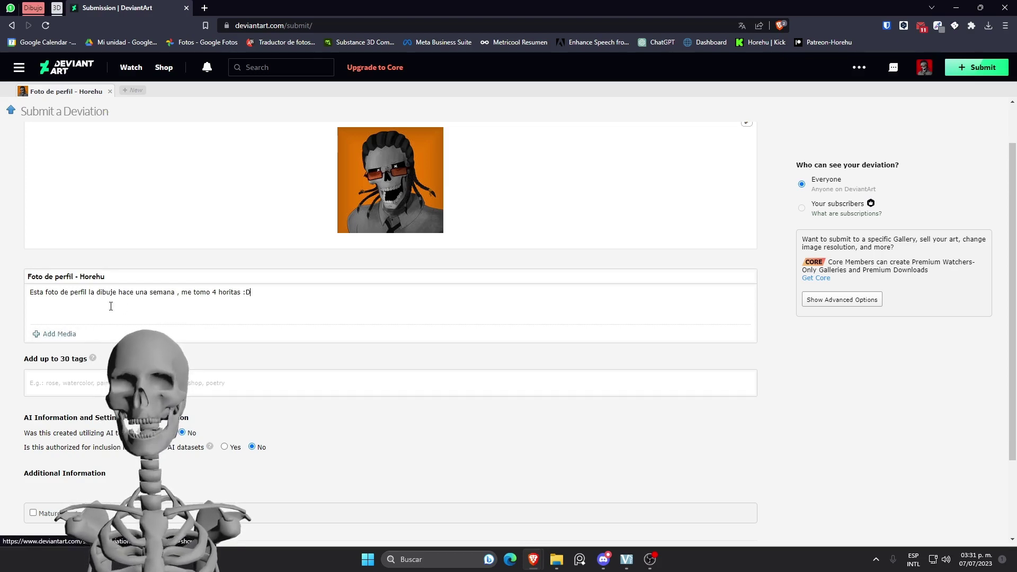
Insert the green DeviantArt emoticon after 'perfil' and bold 'Esta foto de perfil'
click(61, 334)
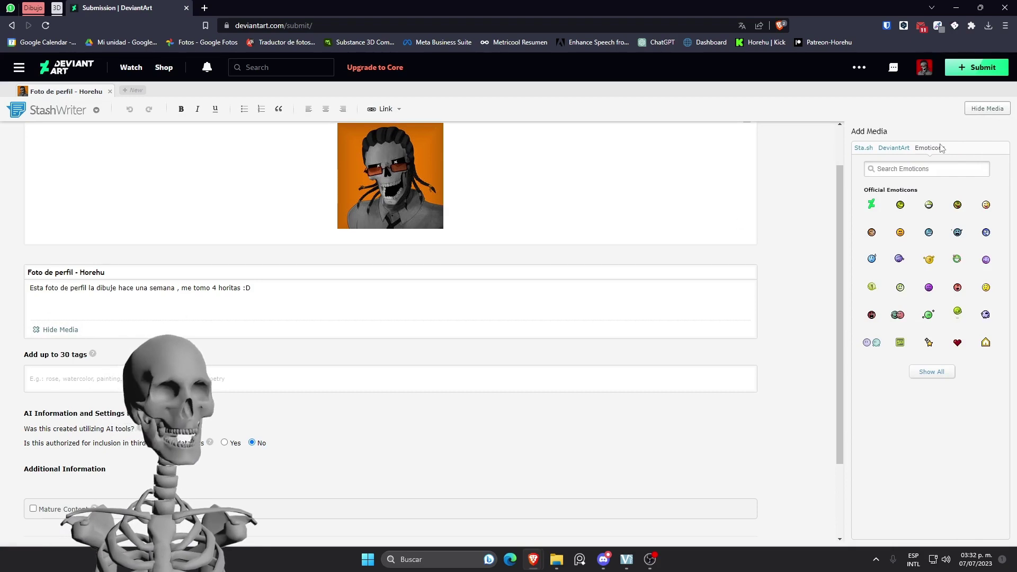
click(871, 206)
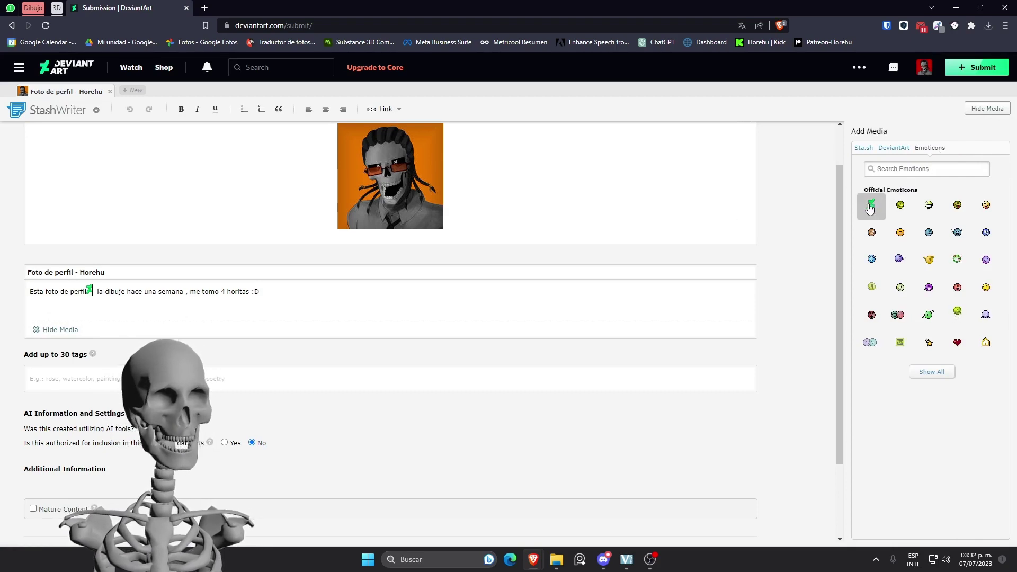
click(884, 149)
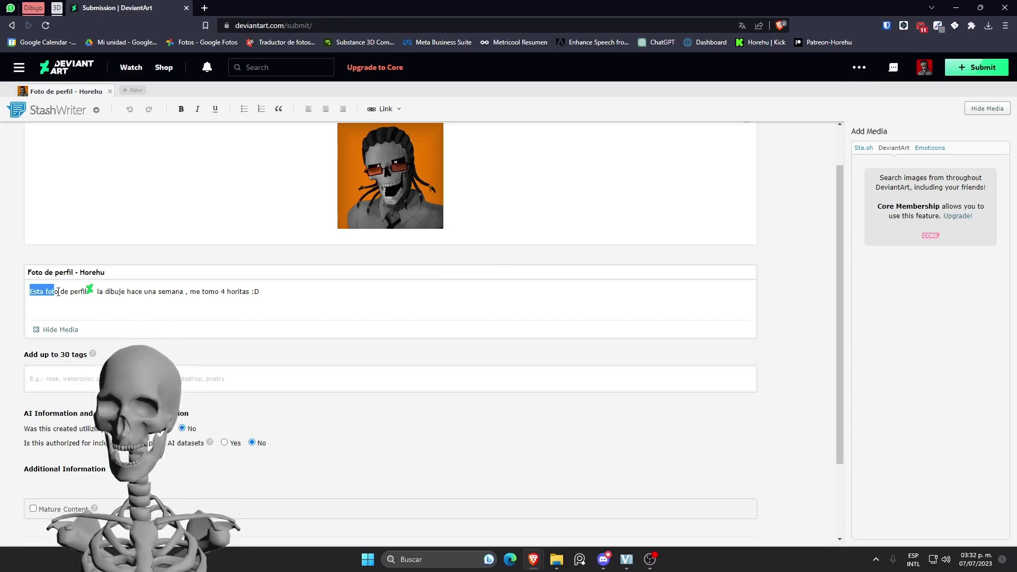
click(181, 109)
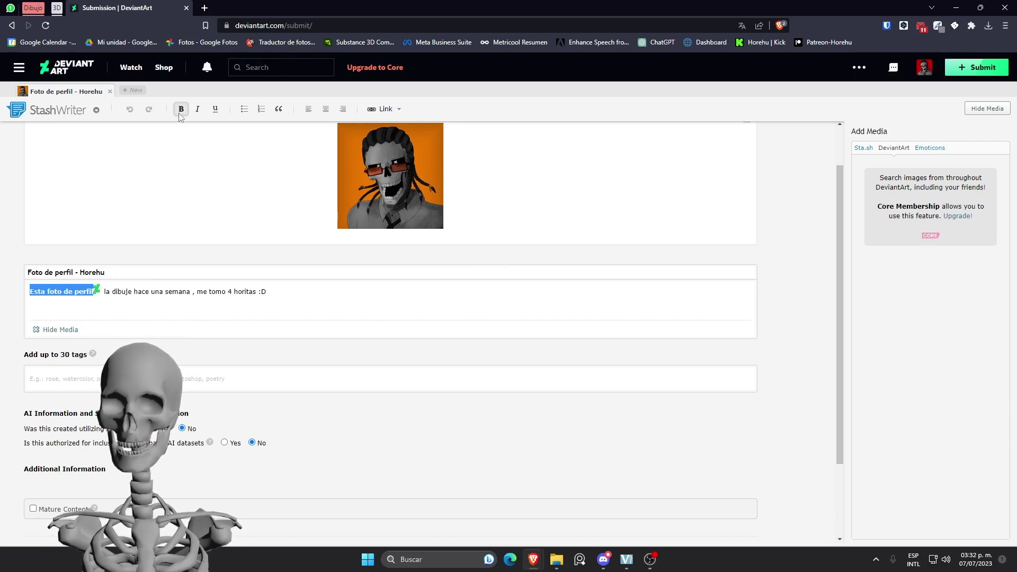
click(133, 291)
Centre-align the description line and move into the tags field
triple_click(270, 291)
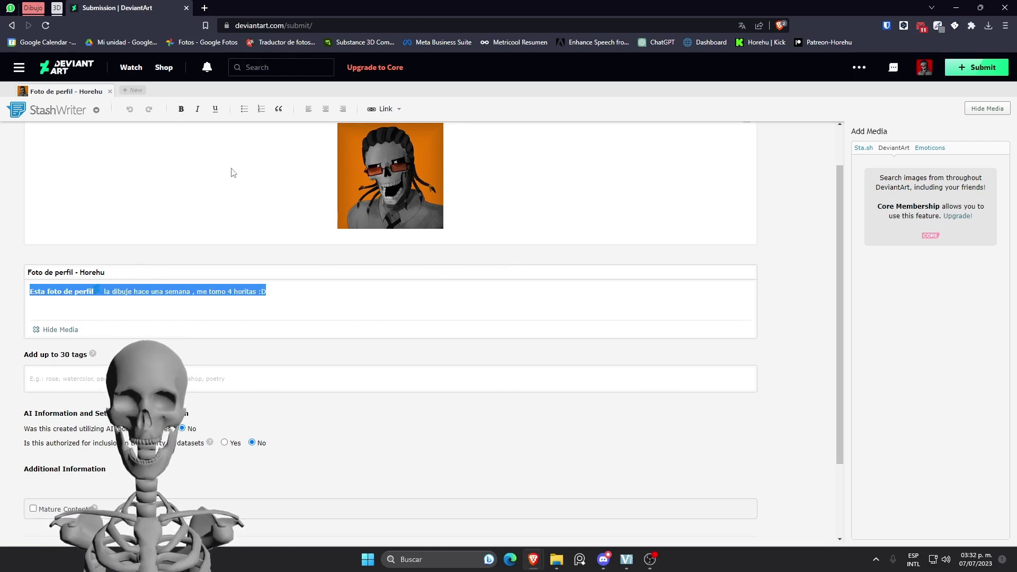
click(326, 109)
click(437, 310)
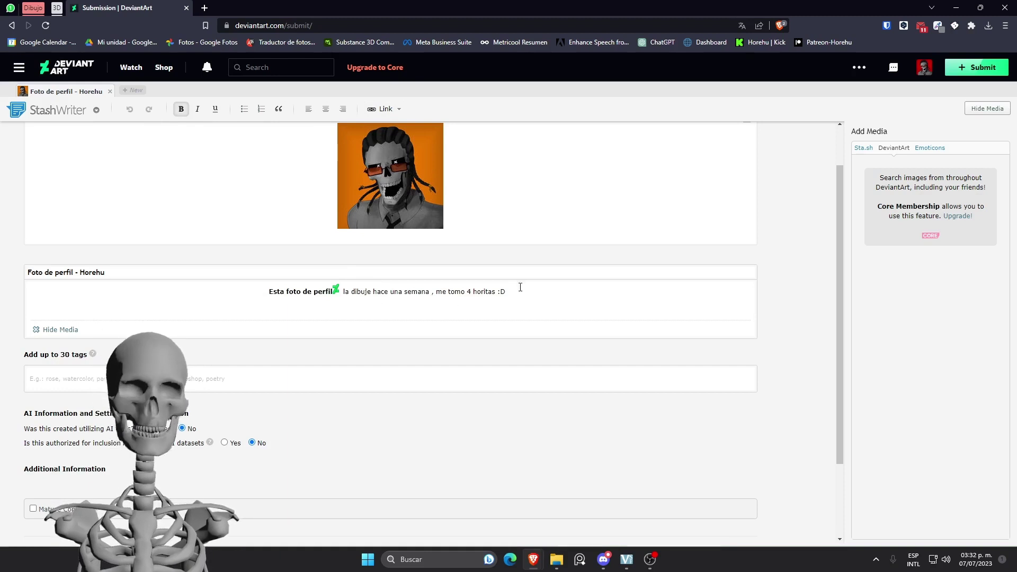
click(132, 379)
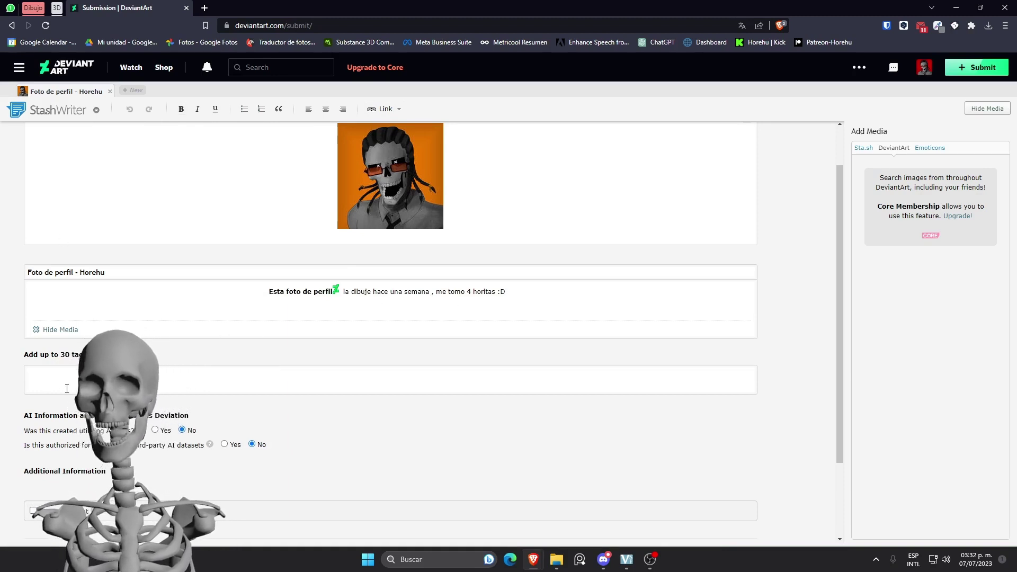
scroll(121, 330, down, 2)
scroll(81, 318, up, 1)
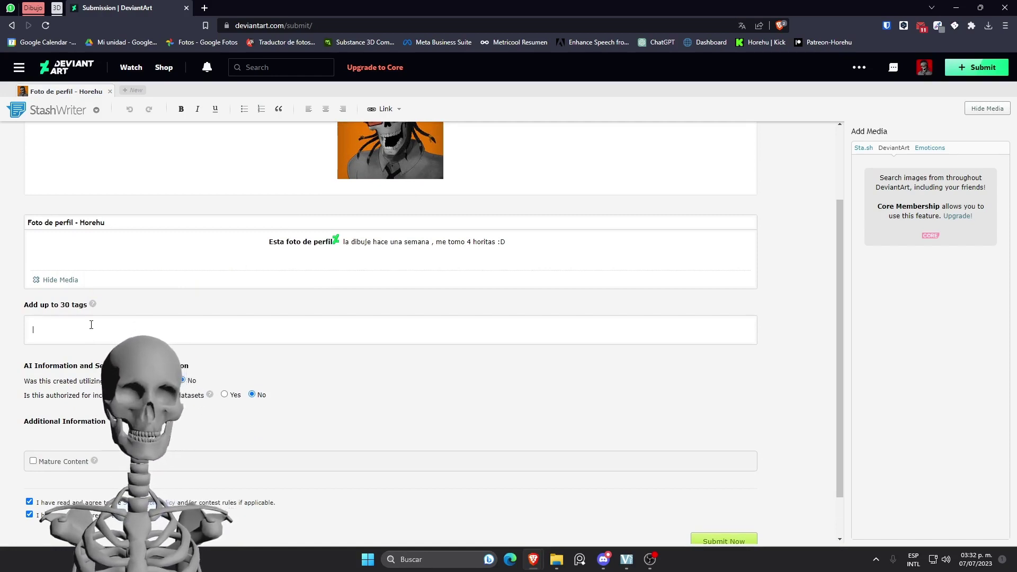
scroll(320, 190, up, 2)
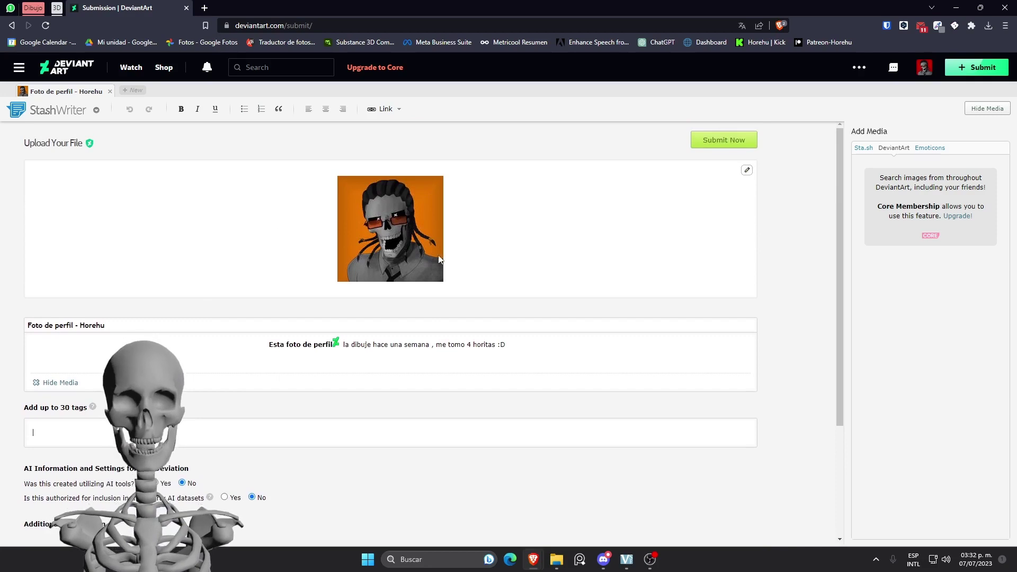
Tag the skull artwork with illustration, skeleton and drawingdigital
scroll(387, 301, down, 1)
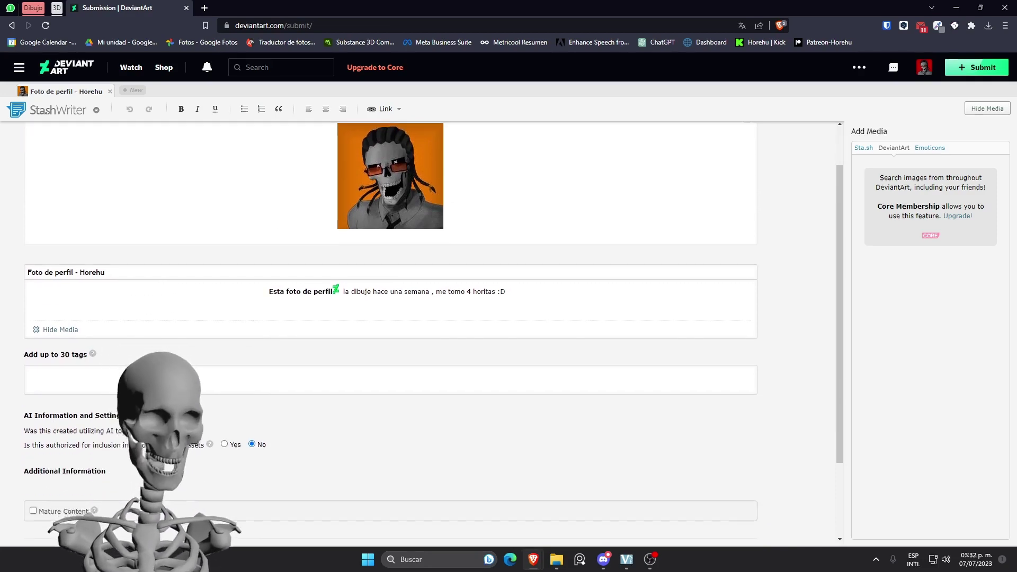
text(ilustra)
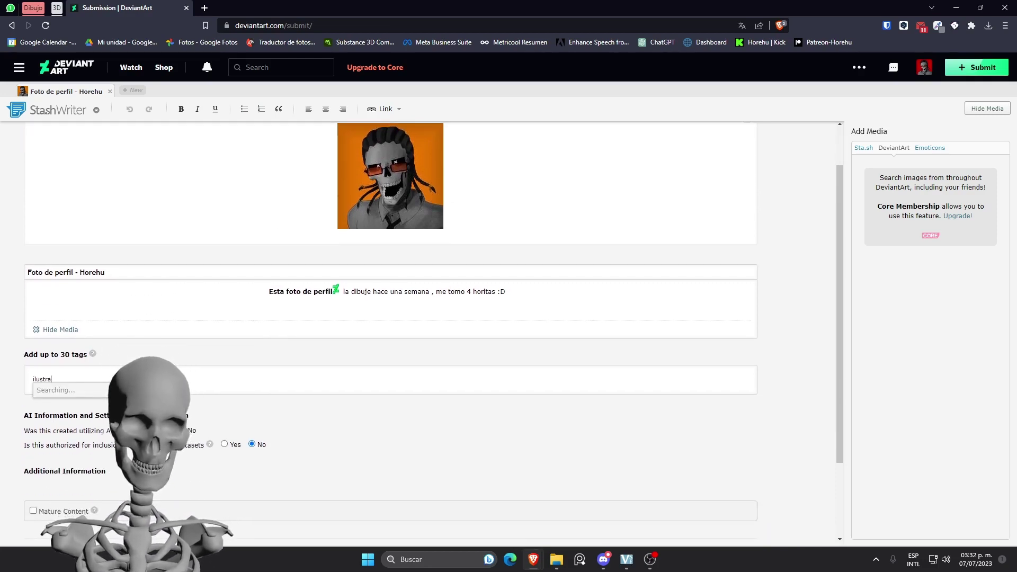
key(Return)
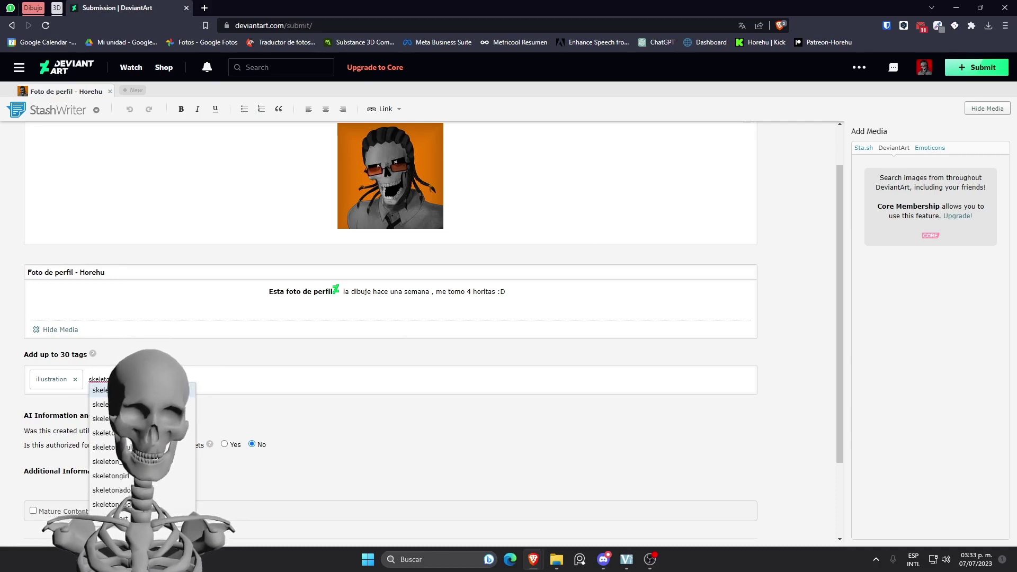
key(Return)
text(draw)
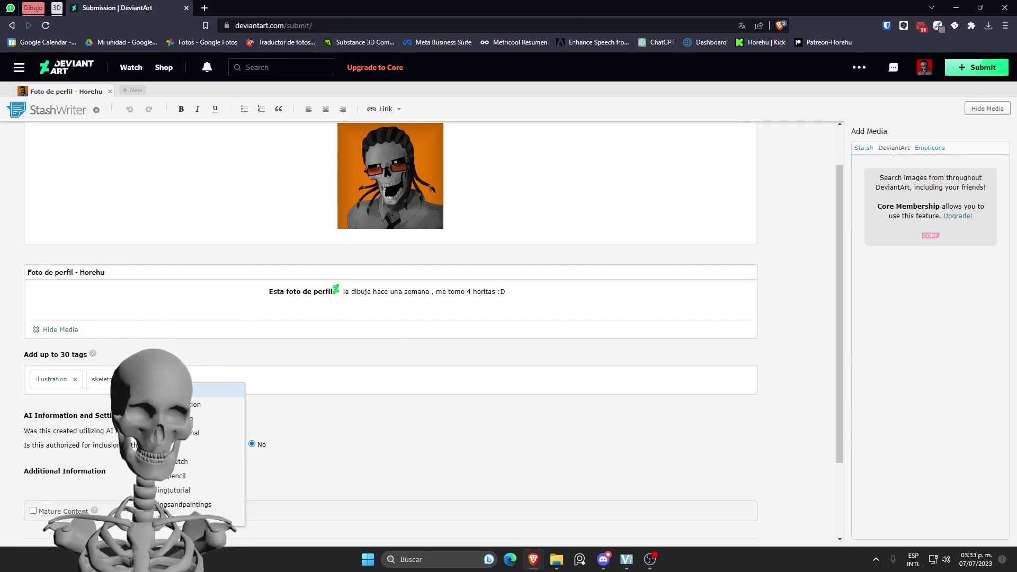
key(Return)
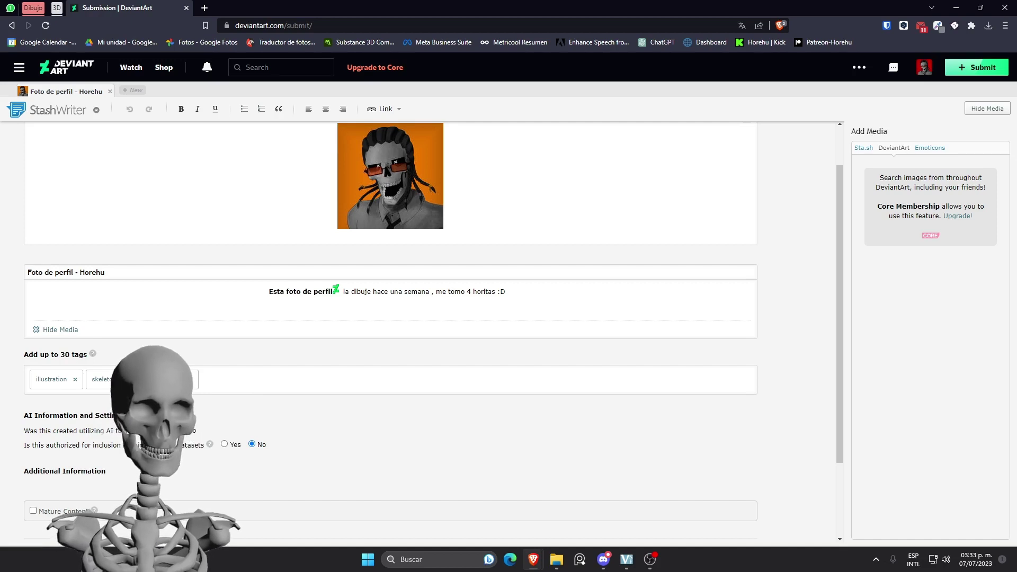
scroll(243, 420, down, 1)
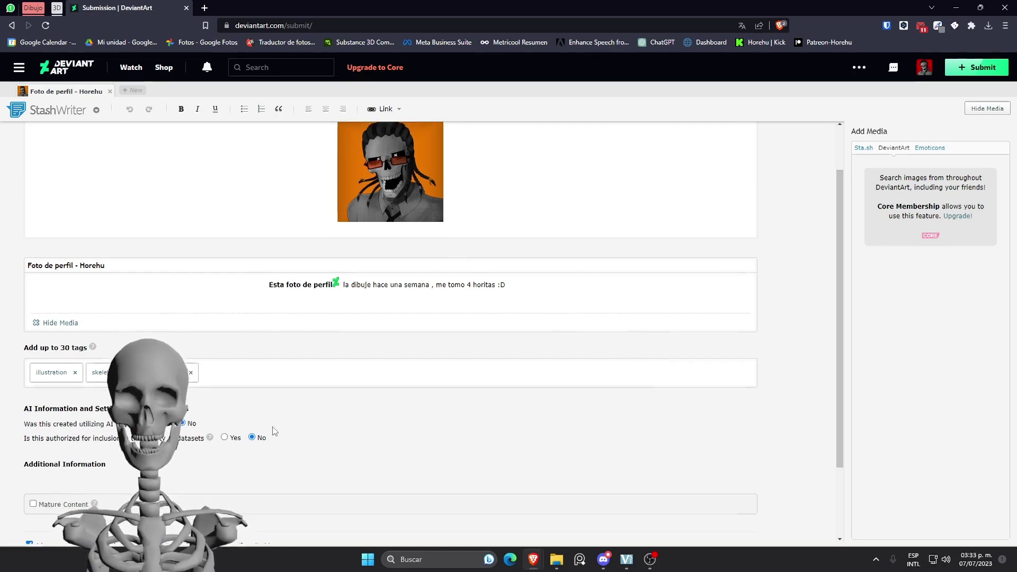
scroll(178, 413, down, 1)
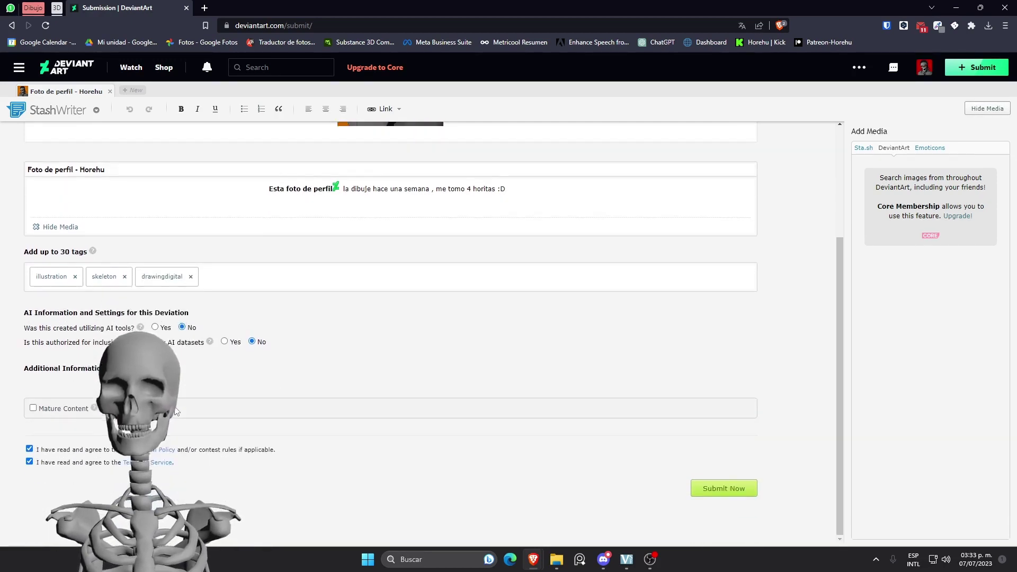
drag(26, 311, 221, 329)
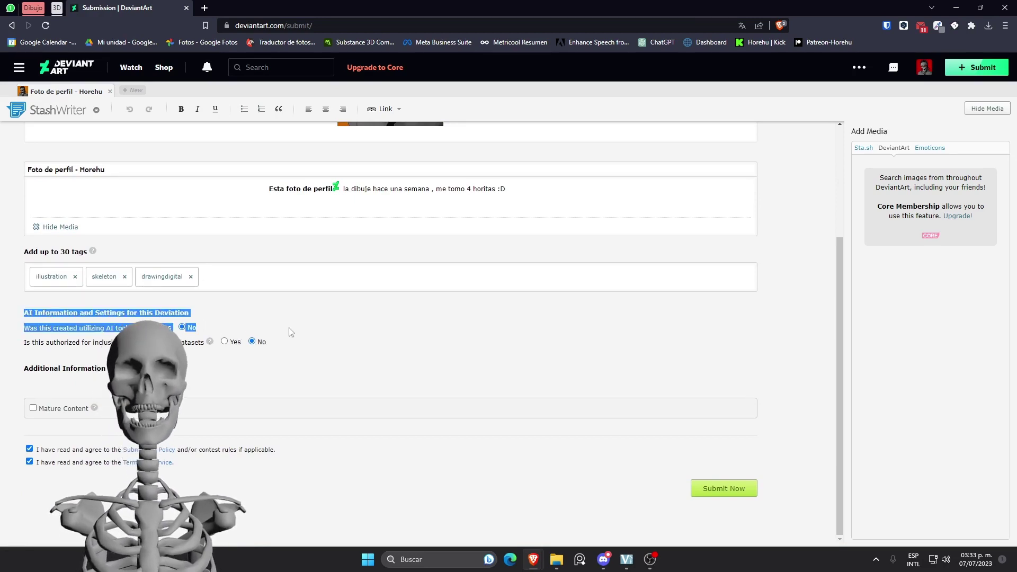
click(252, 332)
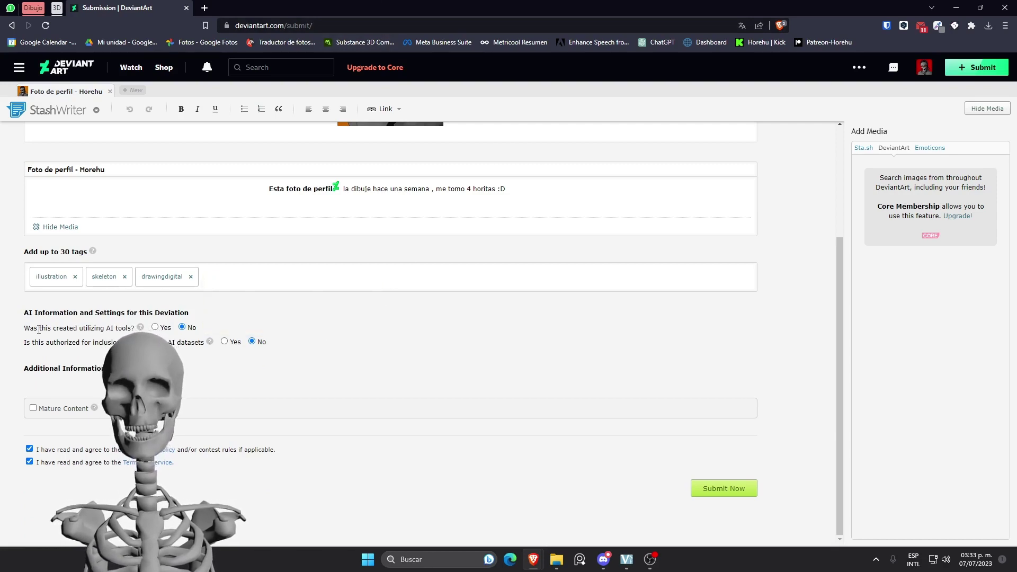
drag(38, 329, 80, 329)
click(111, 327)
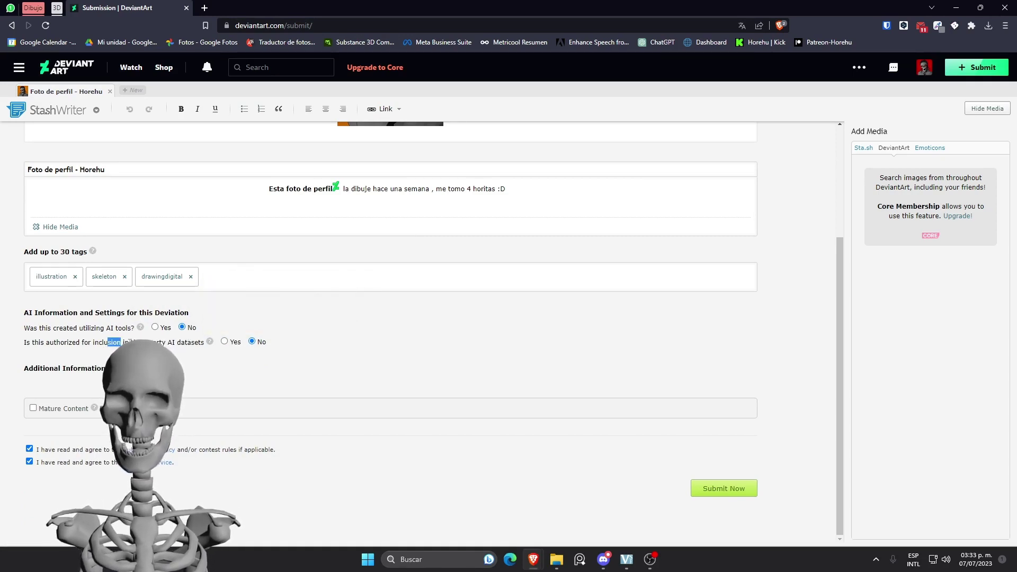
click(191, 343)
mouse_move(209, 342)
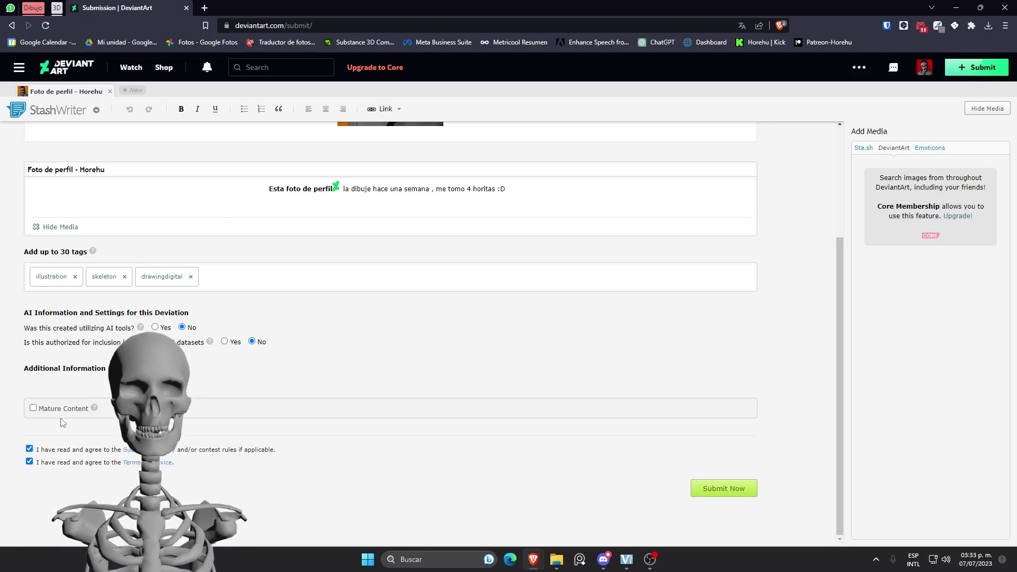
scroll(341, 210, up, 3)
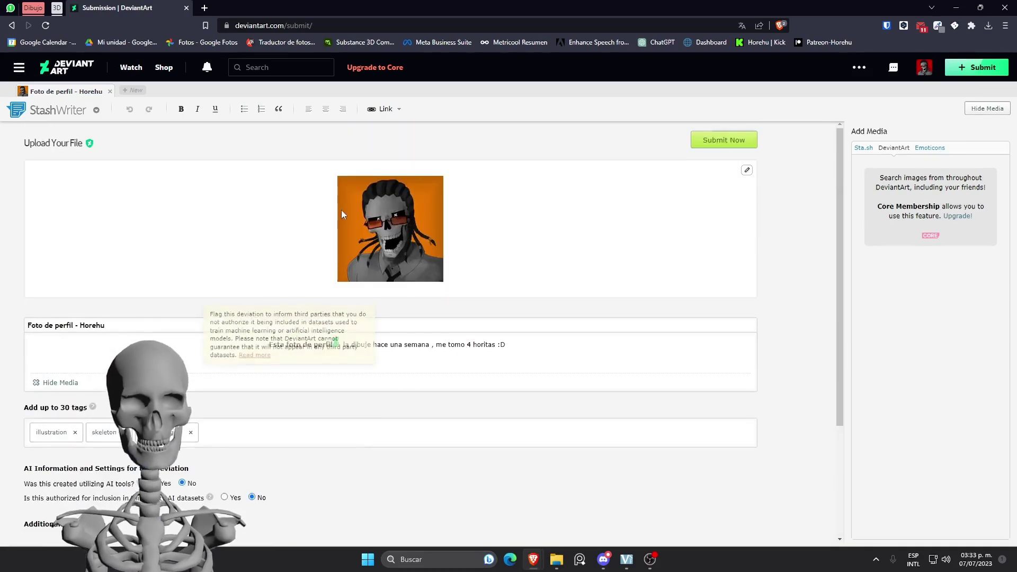
scroll(406, 309, down, 3)
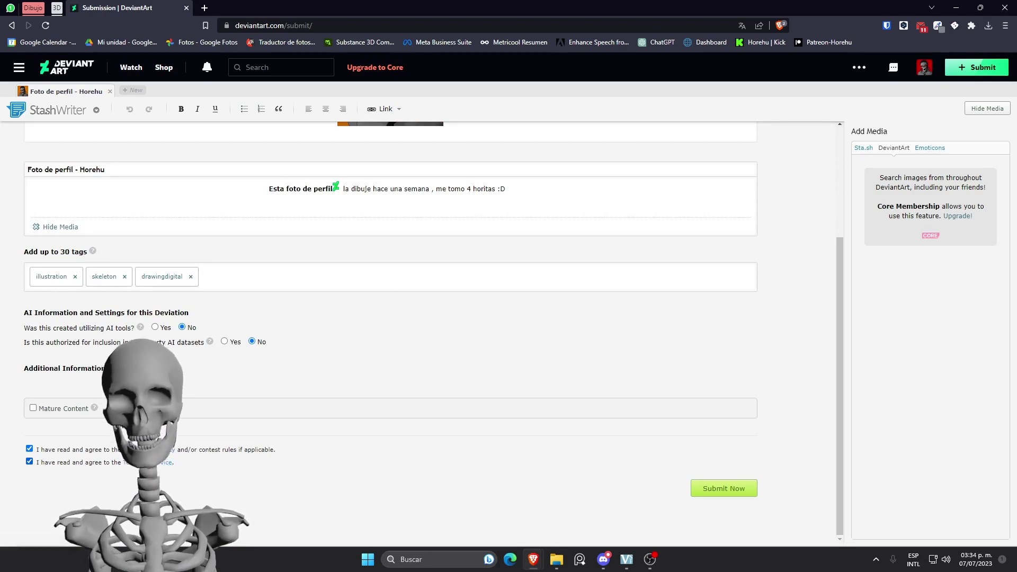
scroll(382, 438, up, 3)
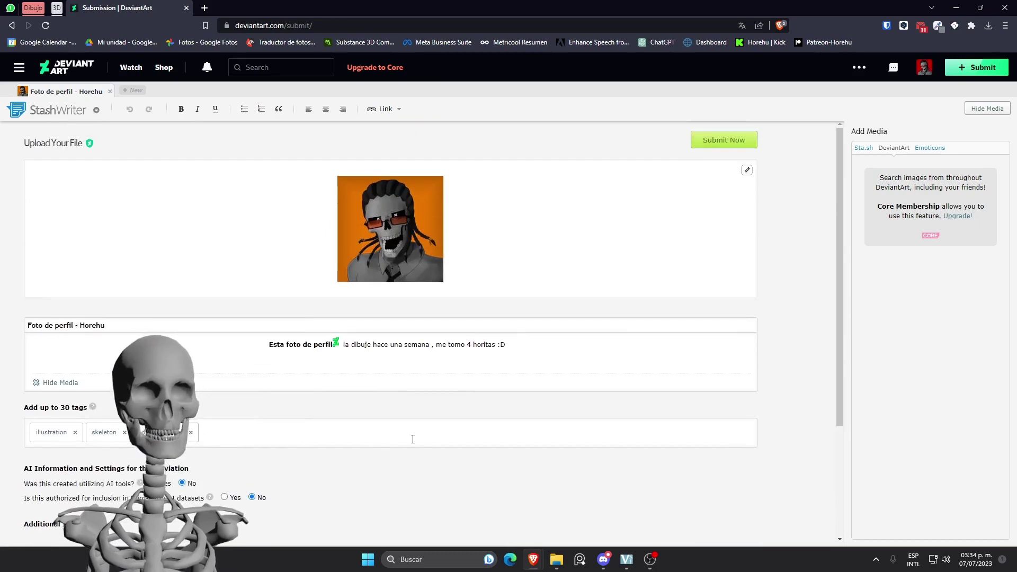
scroll(411, 438, down, 3)
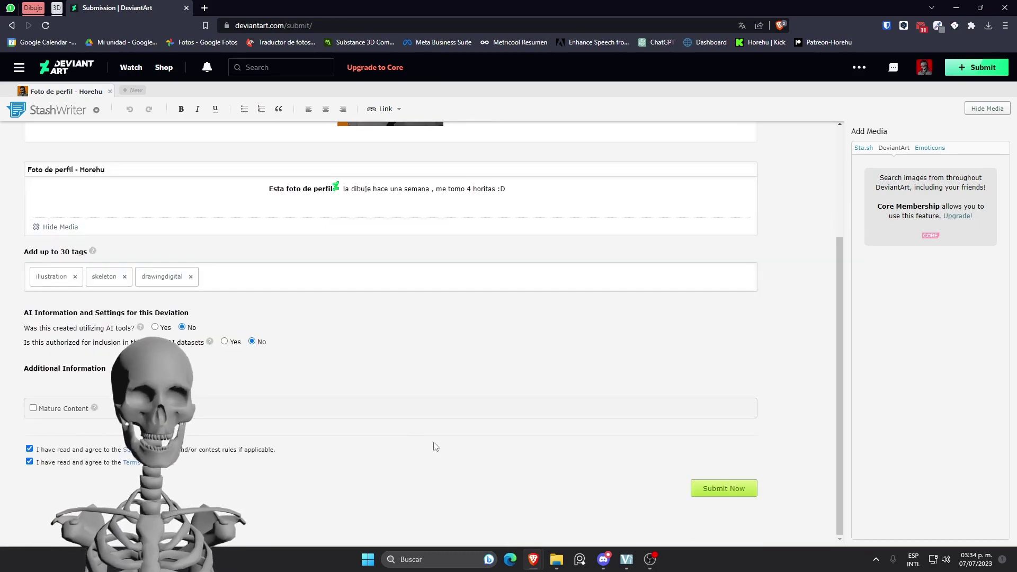
scroll(678, 488, up, 3)
scroll(689, 493, down, 3)
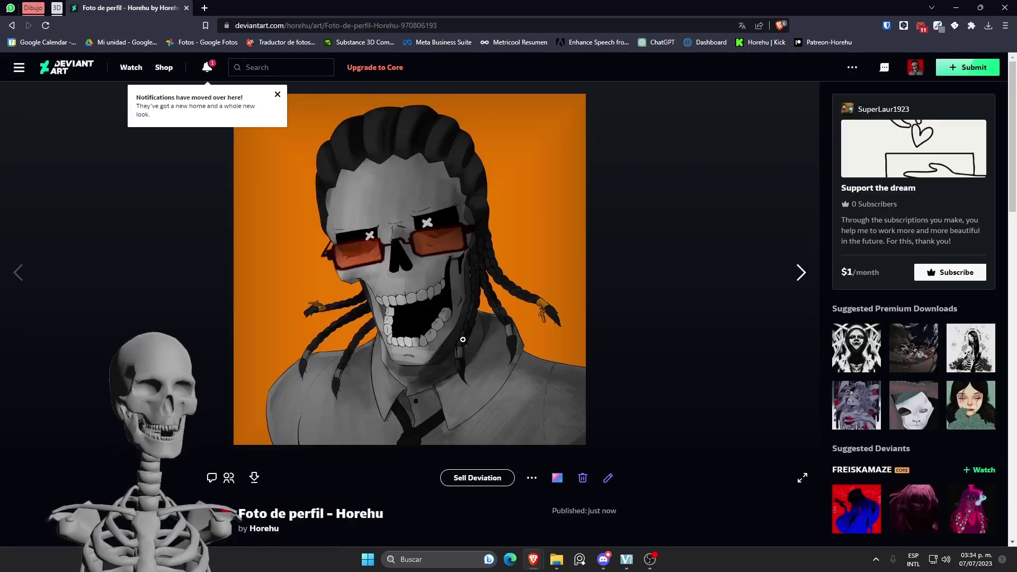
Mark the Mystery Egg notification as read
scroll(452, 337, down, 1)
scroll(452, 337, down, 1)
scroll(452, 337, up, 2)
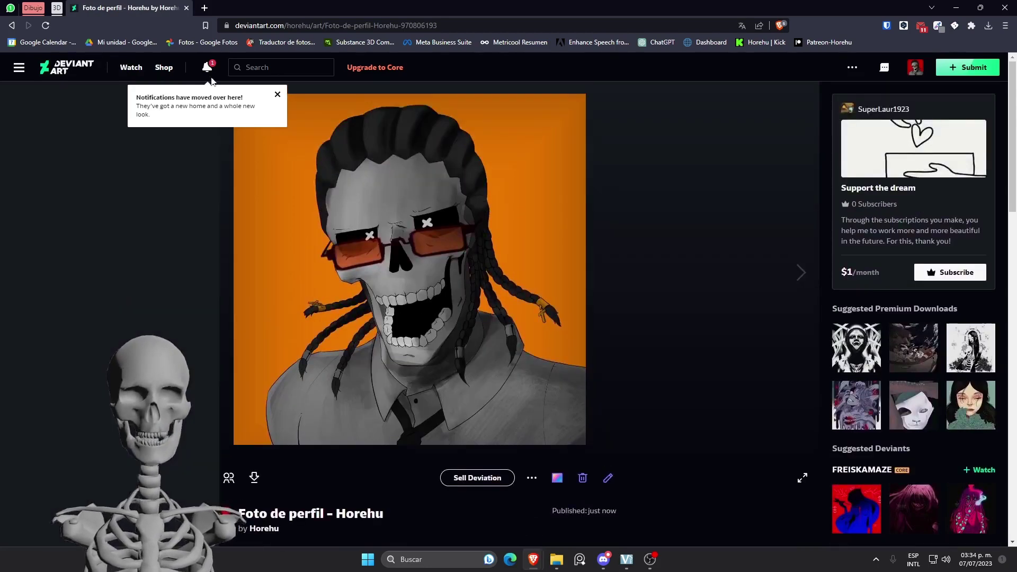
click(203, 69)
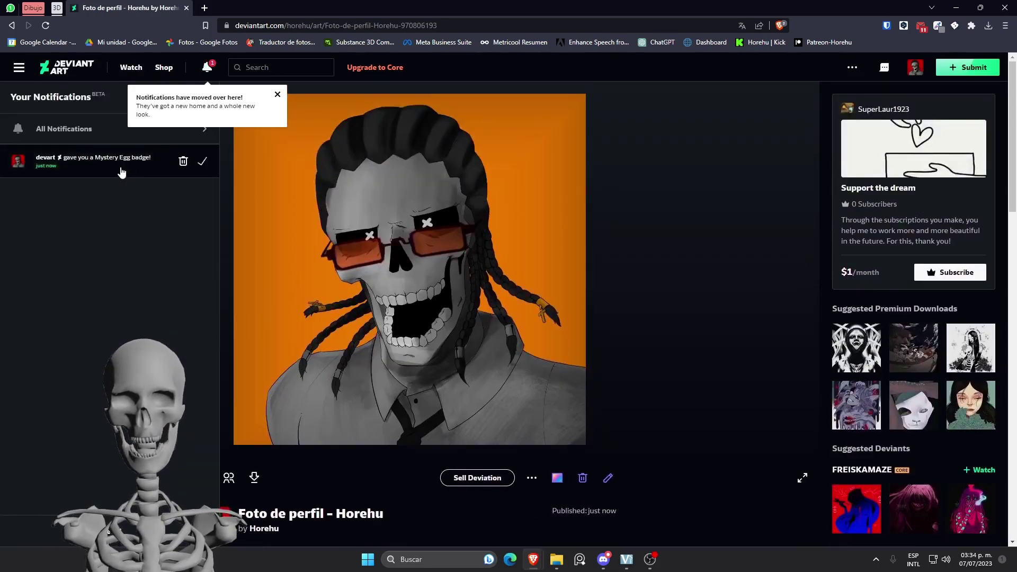
click(202, 161)
click(260, 93)
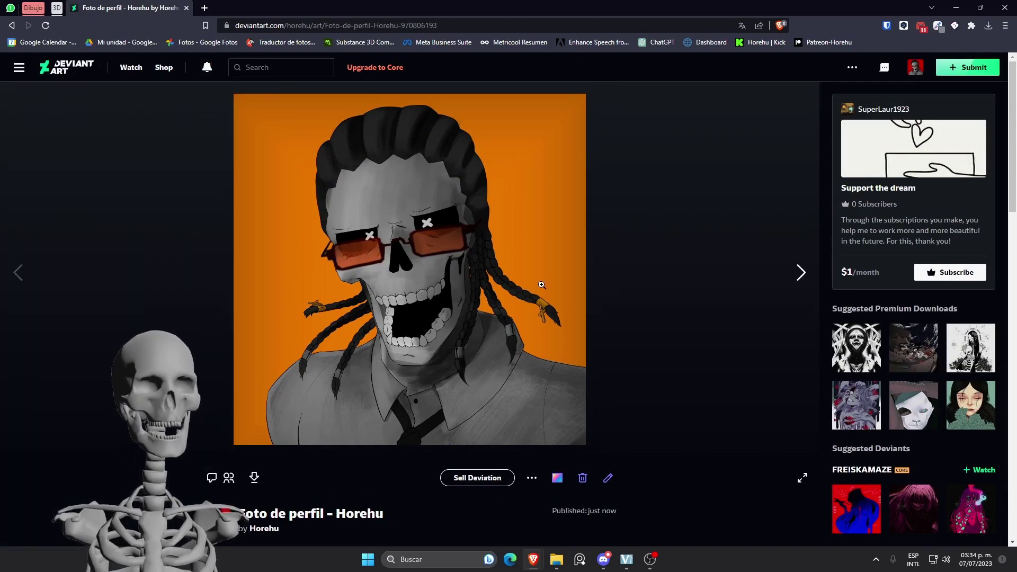
scroll(544, 326, down, 3)
scroll(517, 322, up, 3)
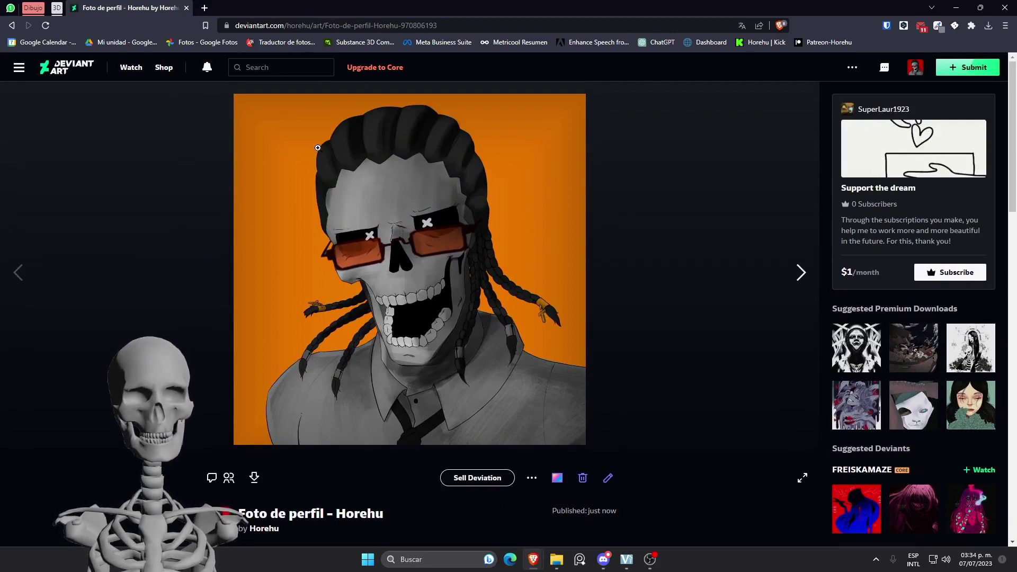
scroll(579, 422, down, 2)
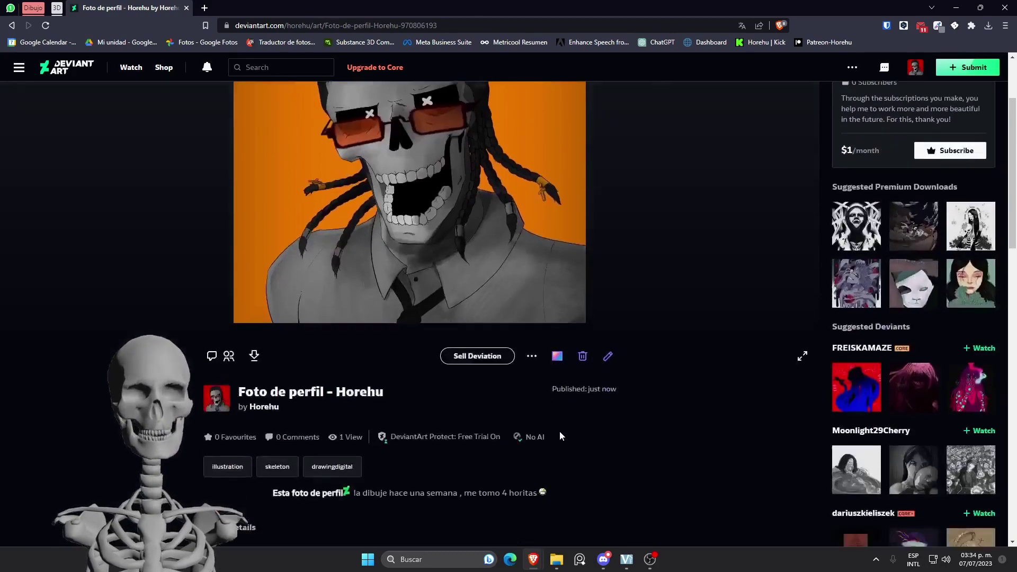
scroll(559, 431, down, 6)
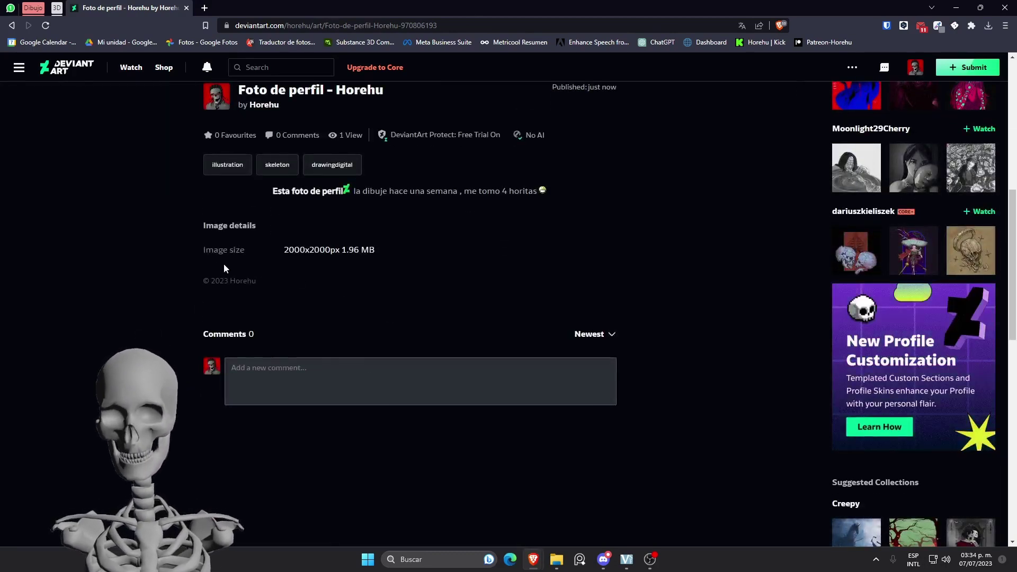
scroll(513, 340, up, 6)
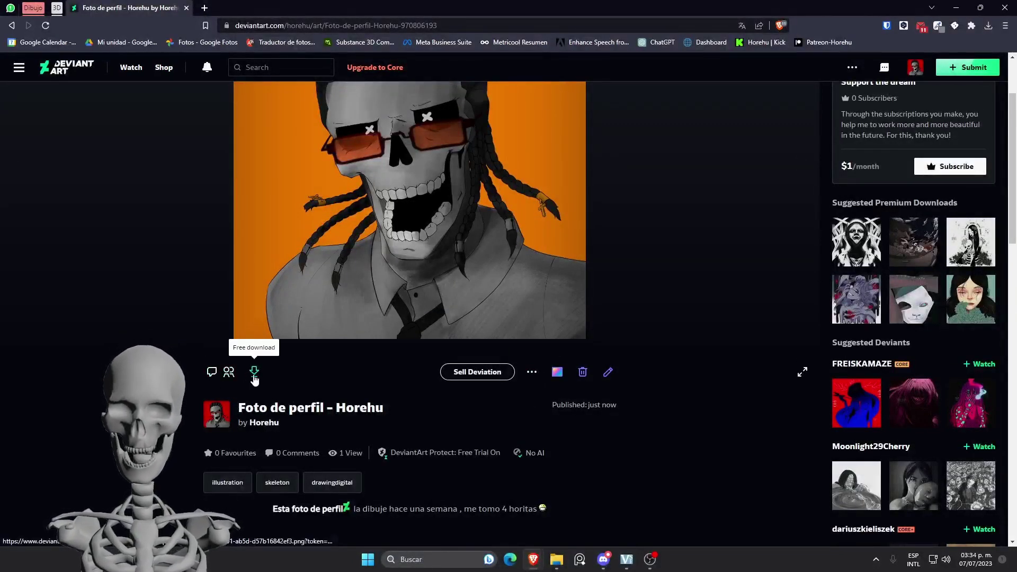
scroll(476, 385, up, 2)
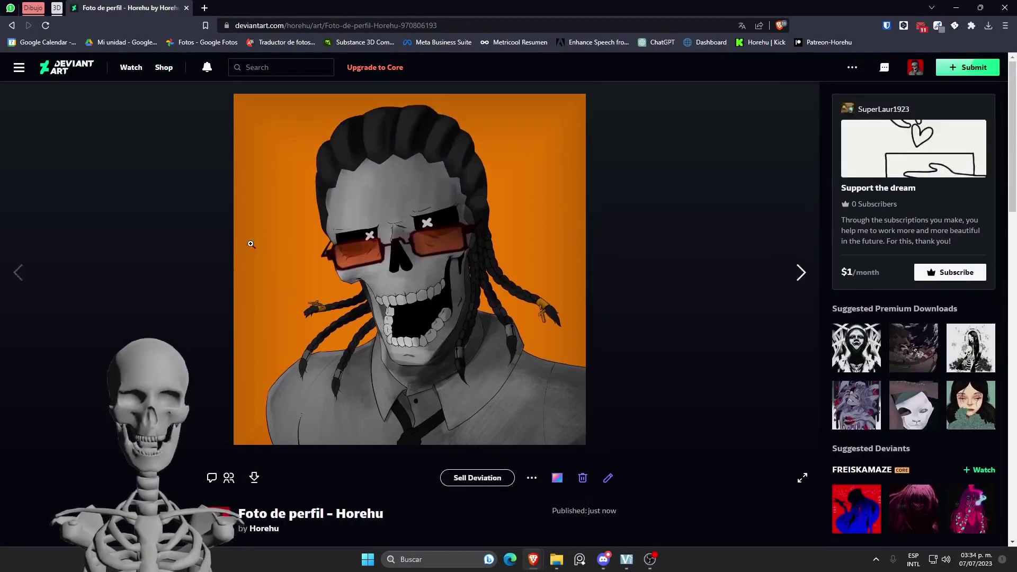
scroll(555, 456, down, 3)
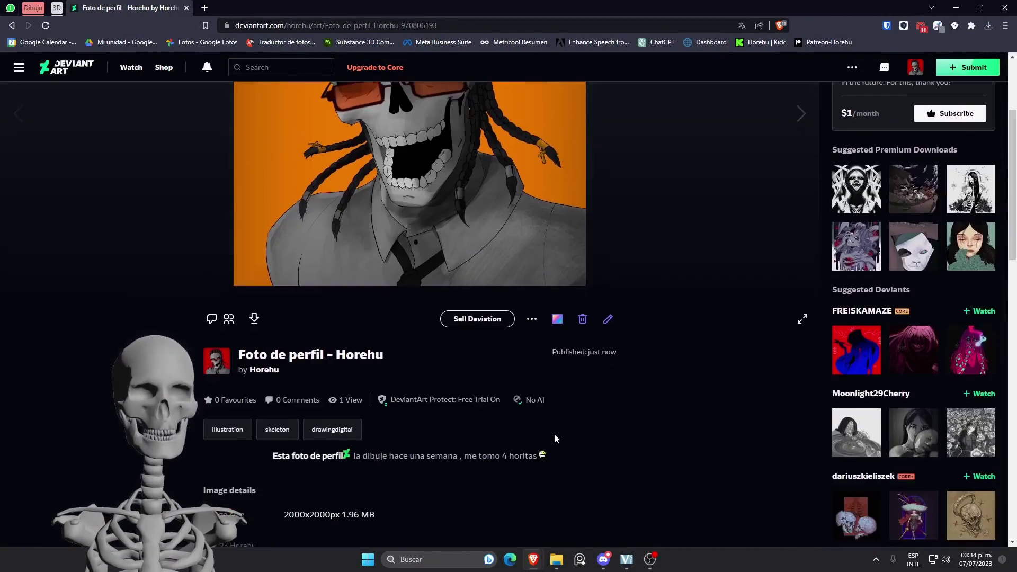
scroll(555, 433, up, 3)
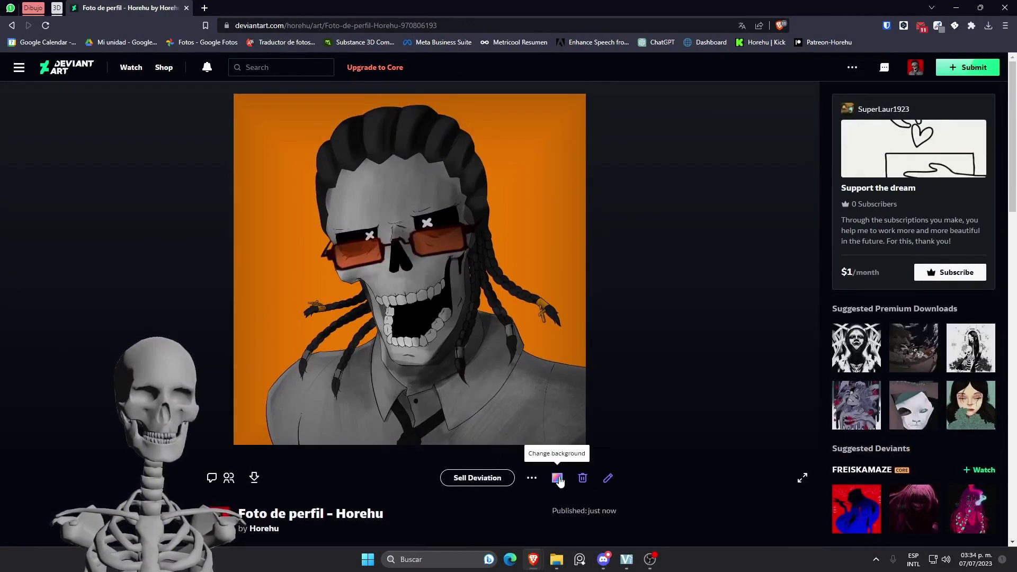
Give the artwork page the dark textured free background
click(556, 481)
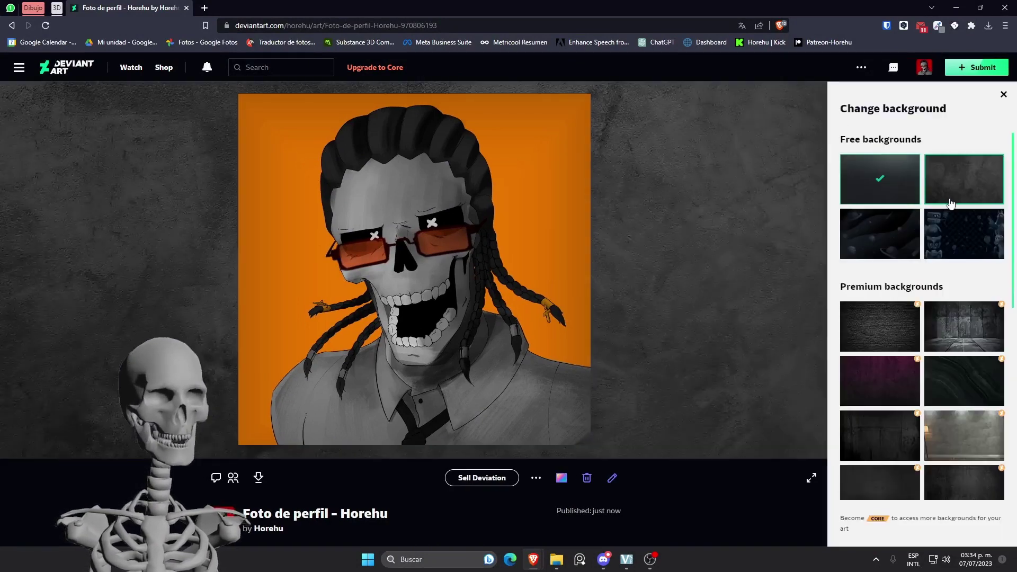
click(952, 203)
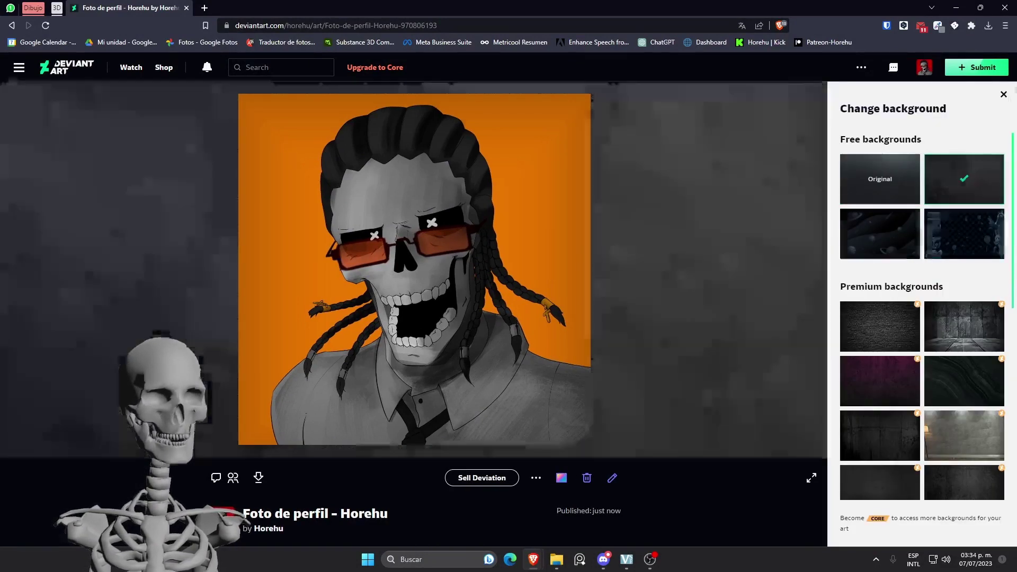
click(1003, 95)
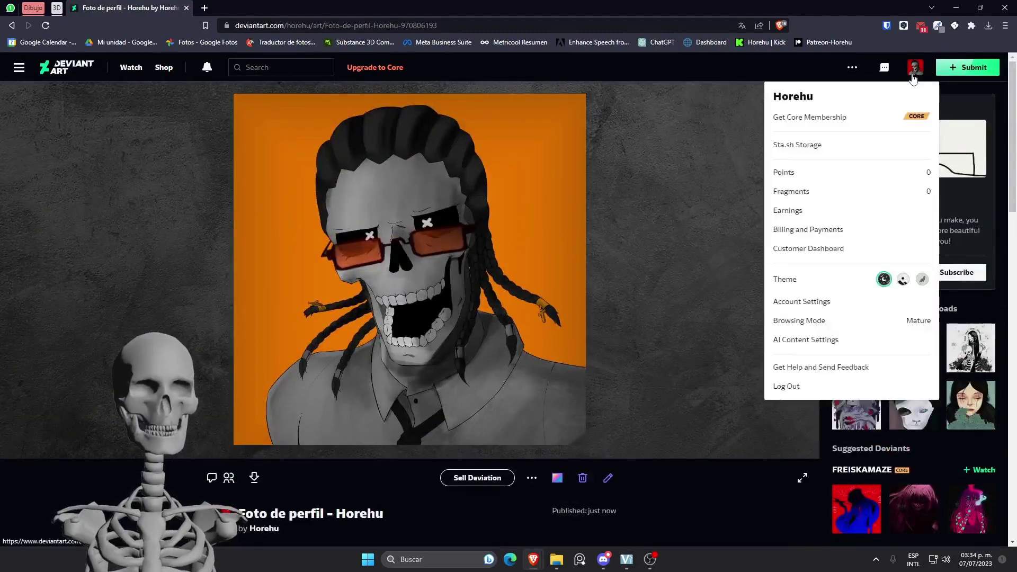
Open the profile in a new tab, browse it, then return to the skull artwork
middle_click(915, 74)
click(269, 5)
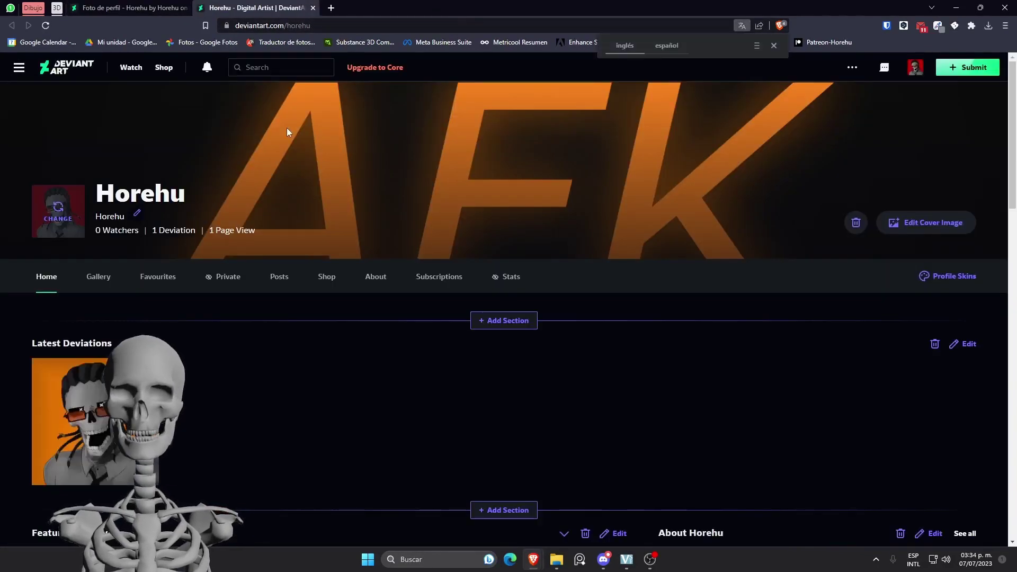
scroll(155, 324, down, 2)
scroll(295, 359, down, 4)
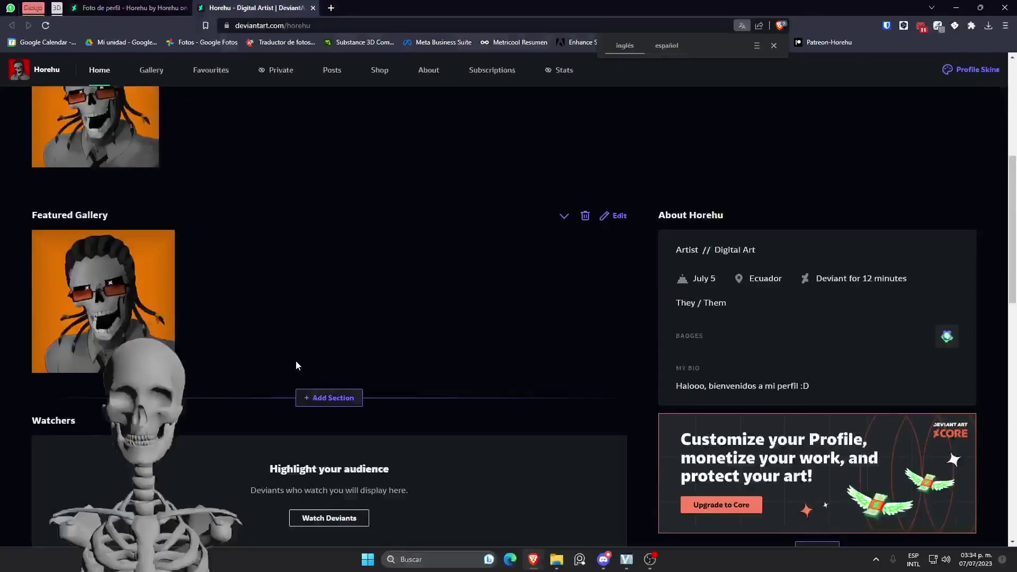
scroll(295, 359, down, 4)
scroll(415, 365, up, 10)
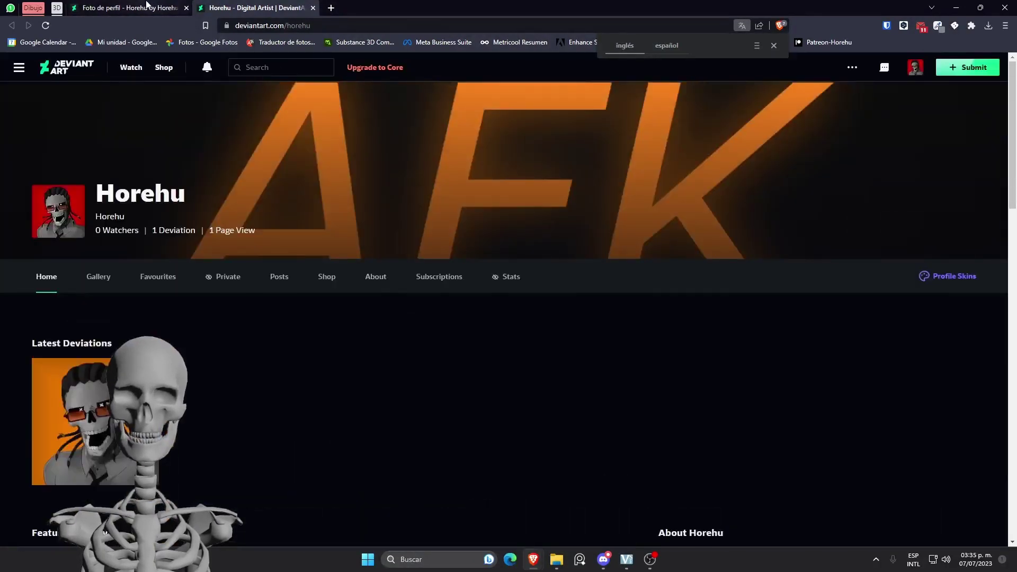
click(147, 5)
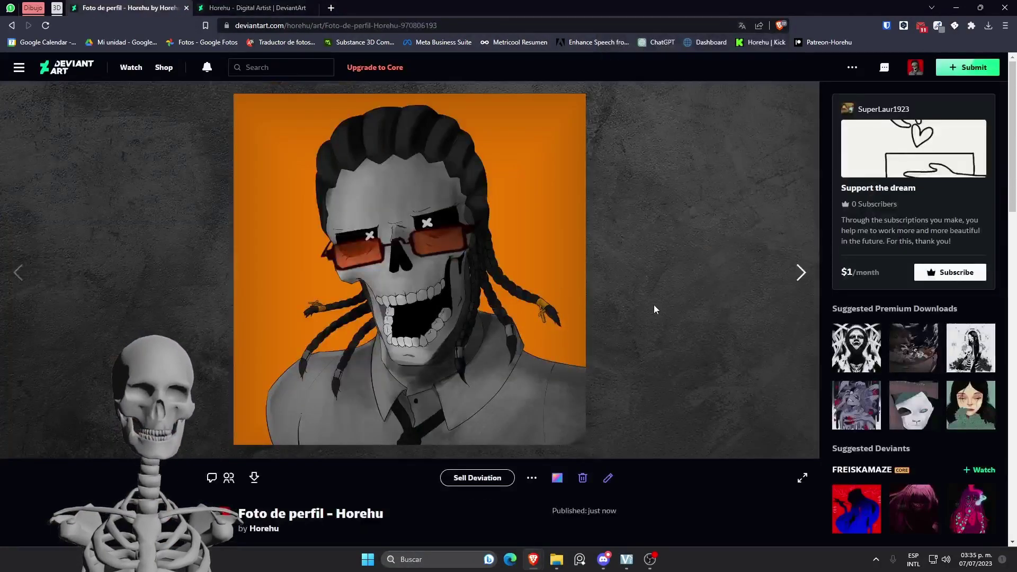
scroll(678, 310, down, 2)
scroll(711, 314, up, 2)
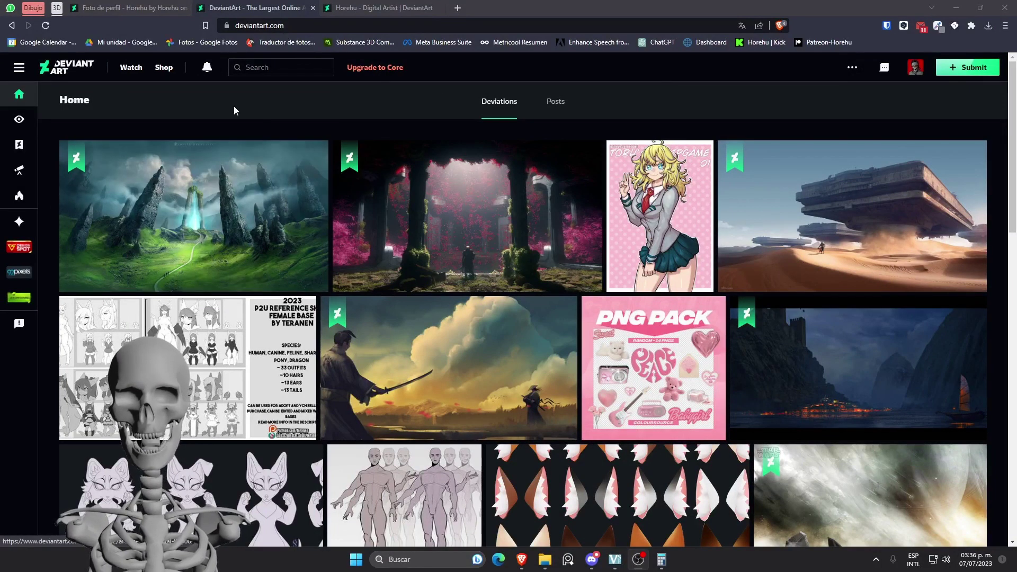
mouse_move(468, 216)
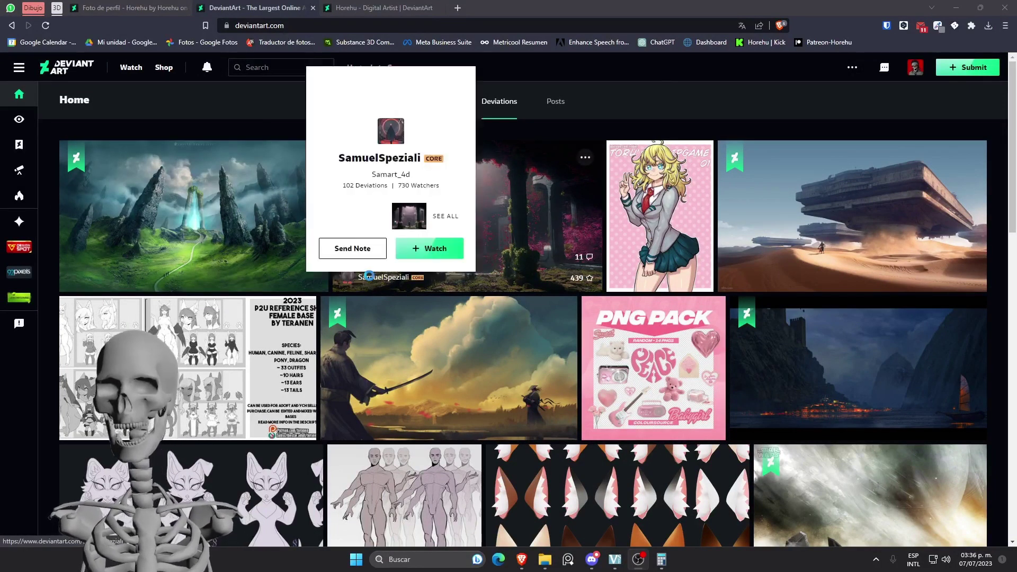
Close the profile and skull artwork tabs
click(369, 276)
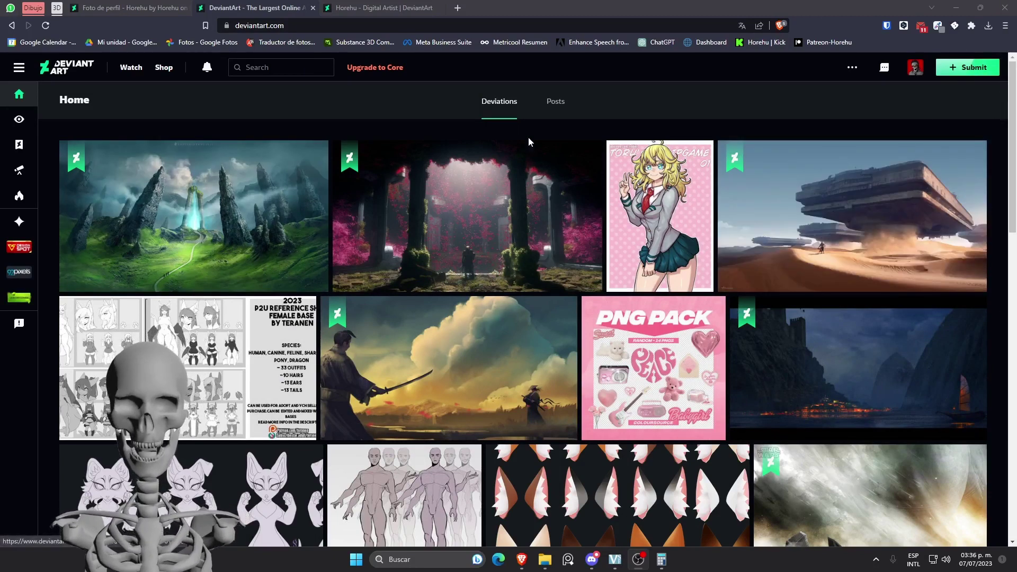
mouse_move(660, 216)
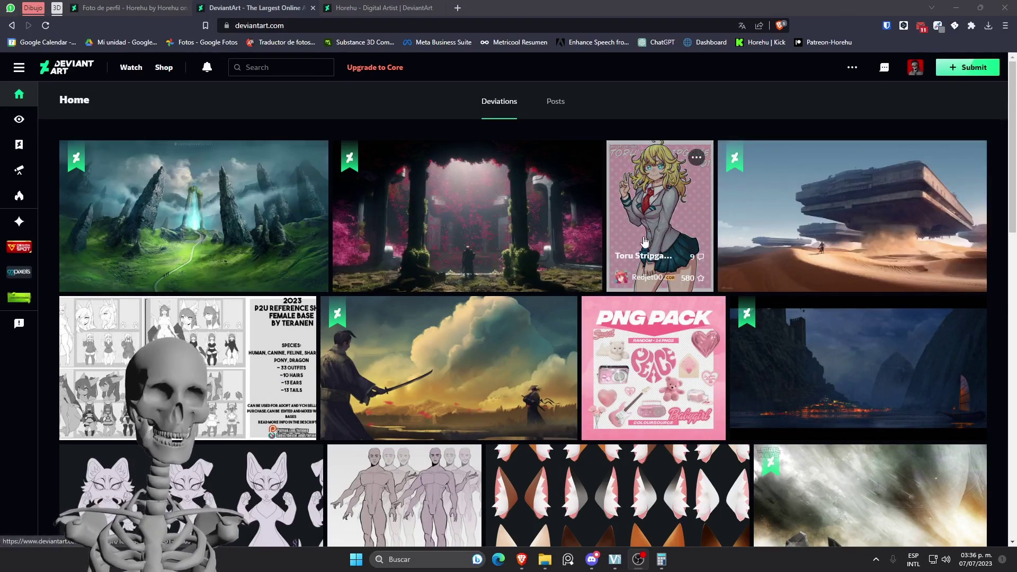
scroll(454, 336, down, 1)
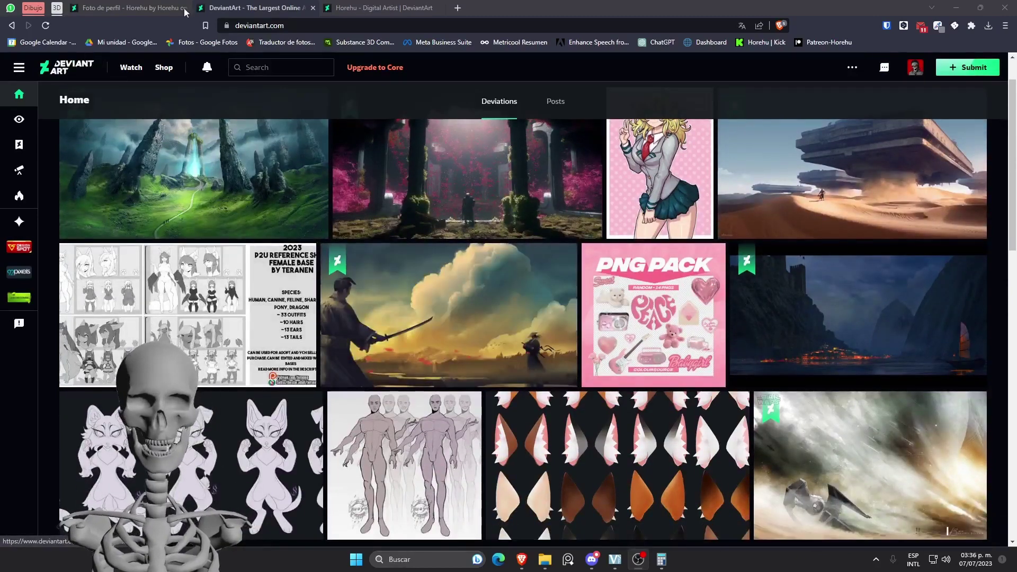
click(440, 7)
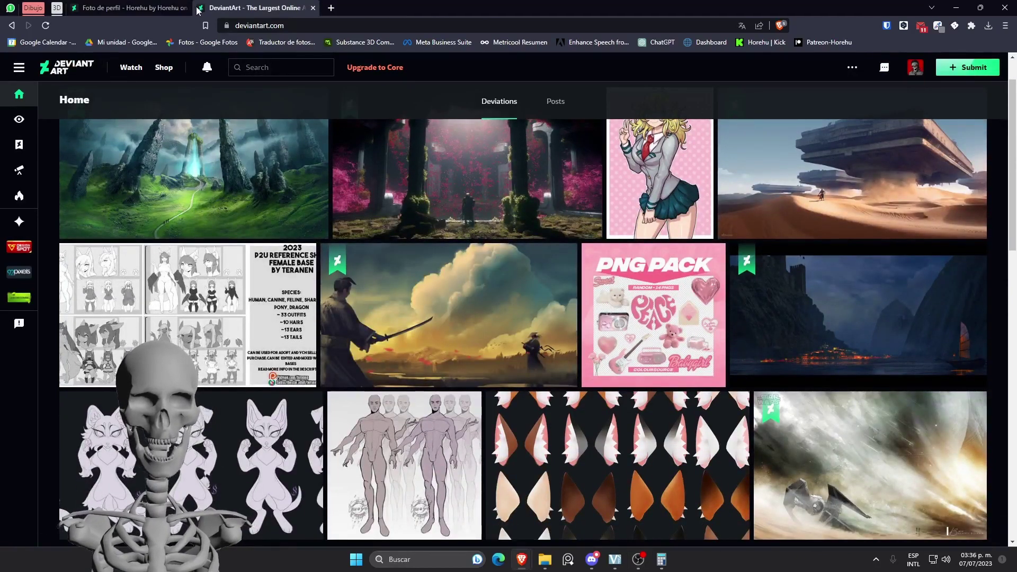
click(139, 8)
Find the free fox set in the home feed and open it
scroll(449, 367, down, 4)
scroll(741, 387, up, 5)
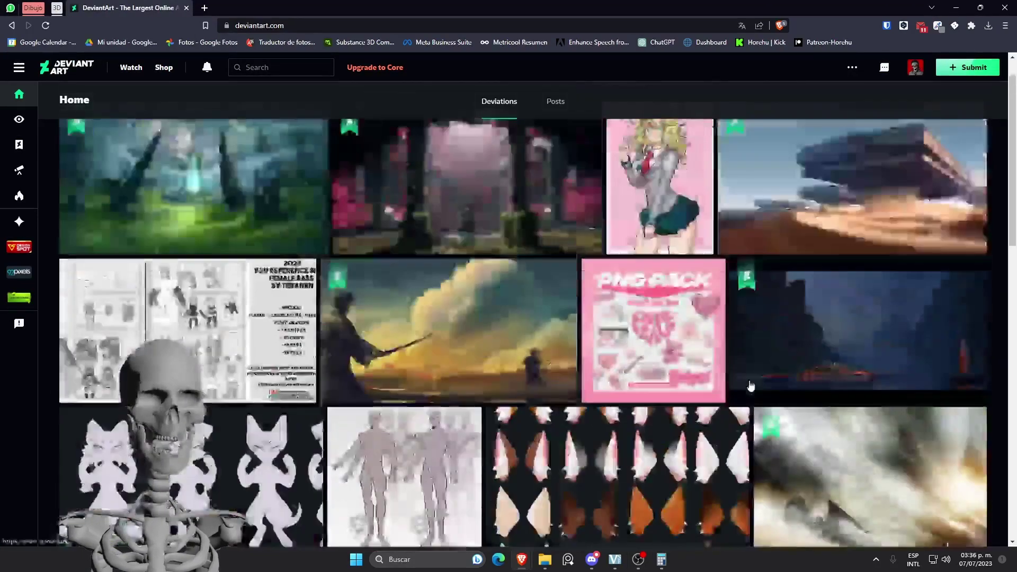
scroll(741, 387, down, 3)
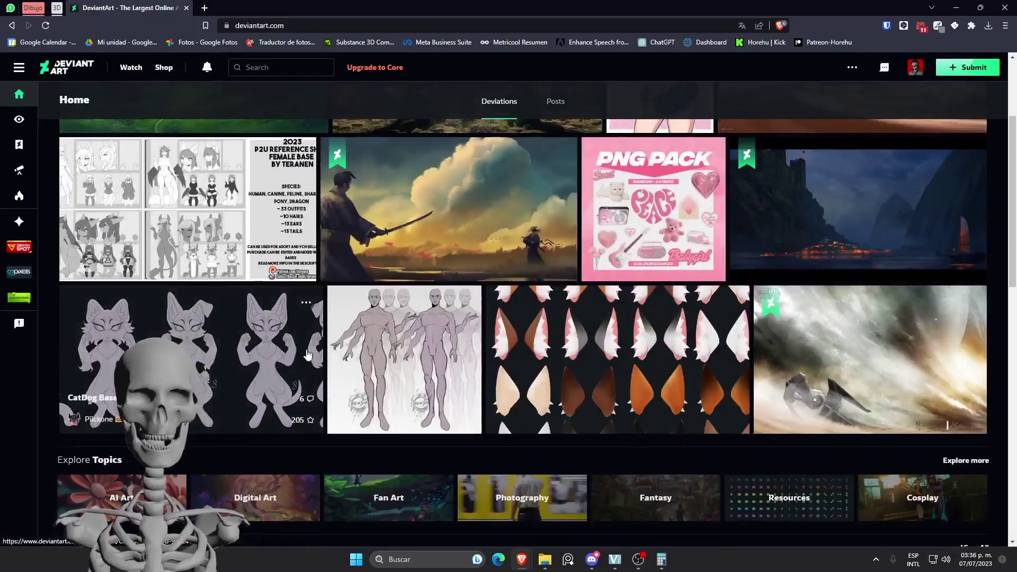
scroll(504, 360, up, 3)
scroll(505, 361, down, 3)
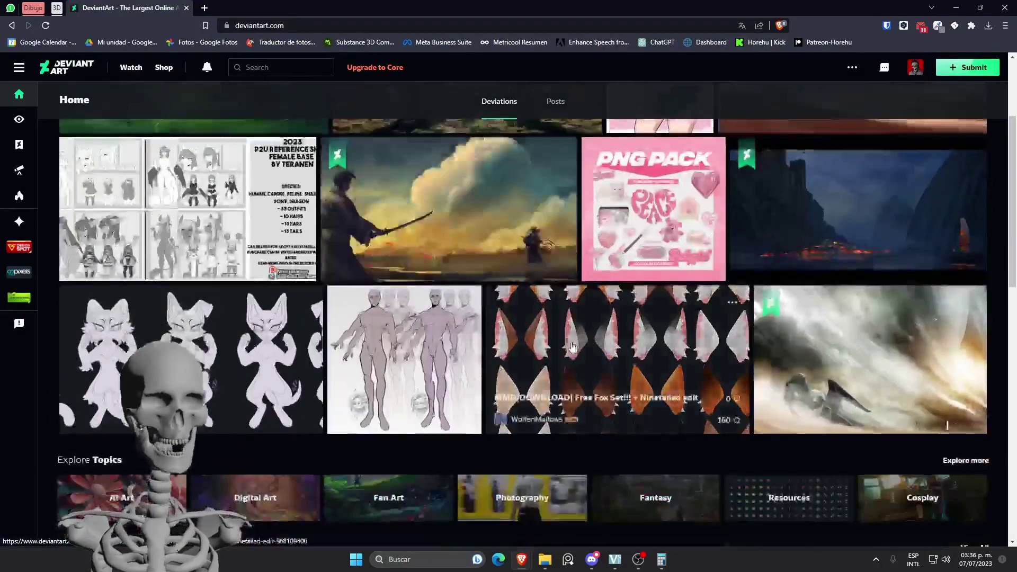
click(609, 371)
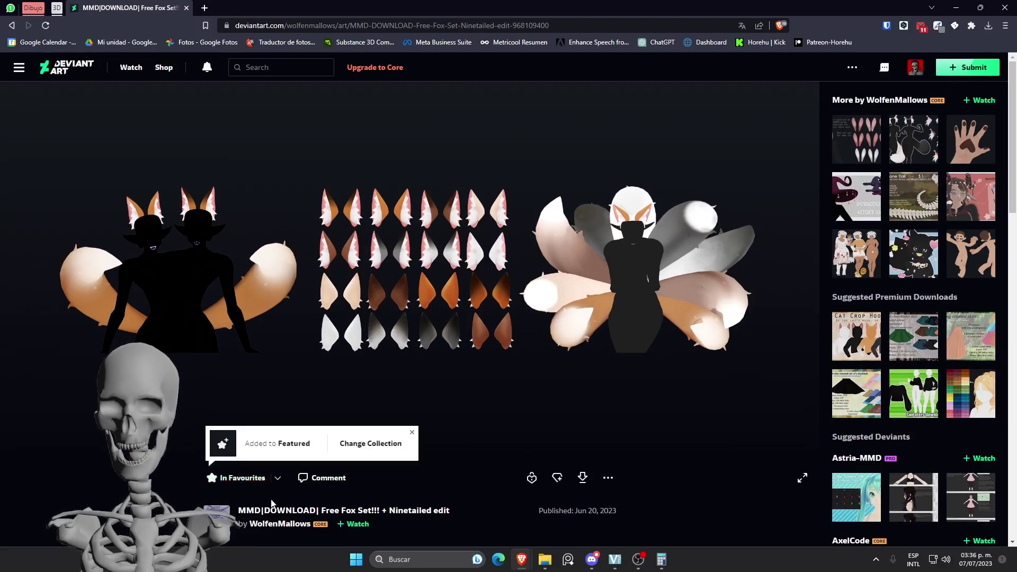
Save the fox set to a new collection named 'Ejemplos para dibujos'
click(358, 448)
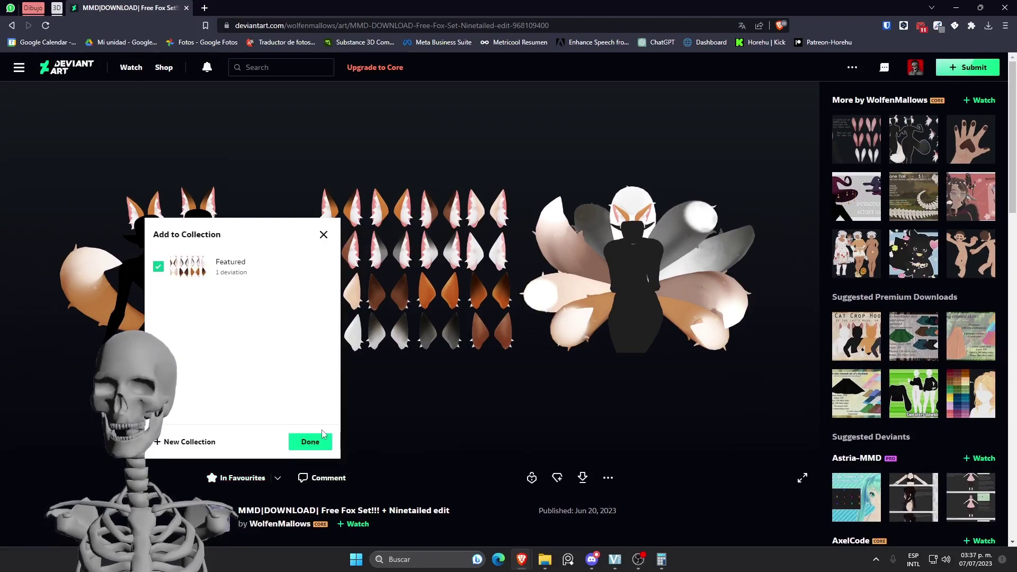
click(196, 442)
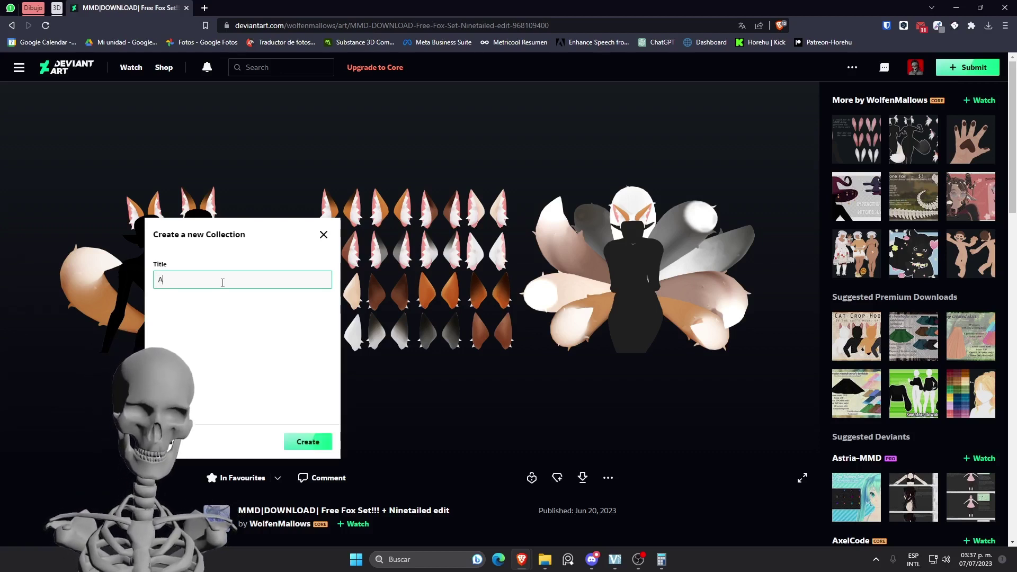
text(Ejemplos para dibujos)
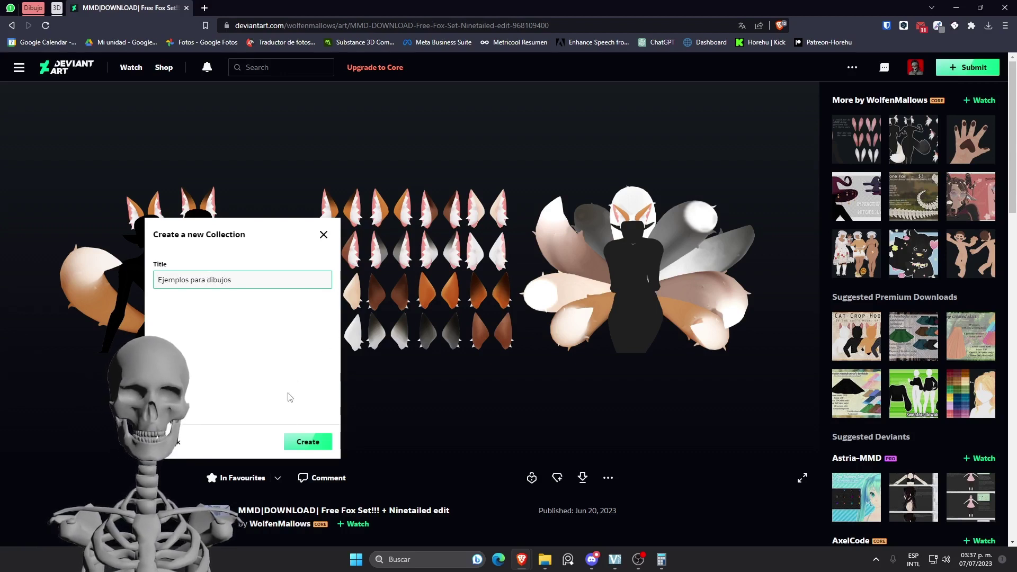
click(307, 439)
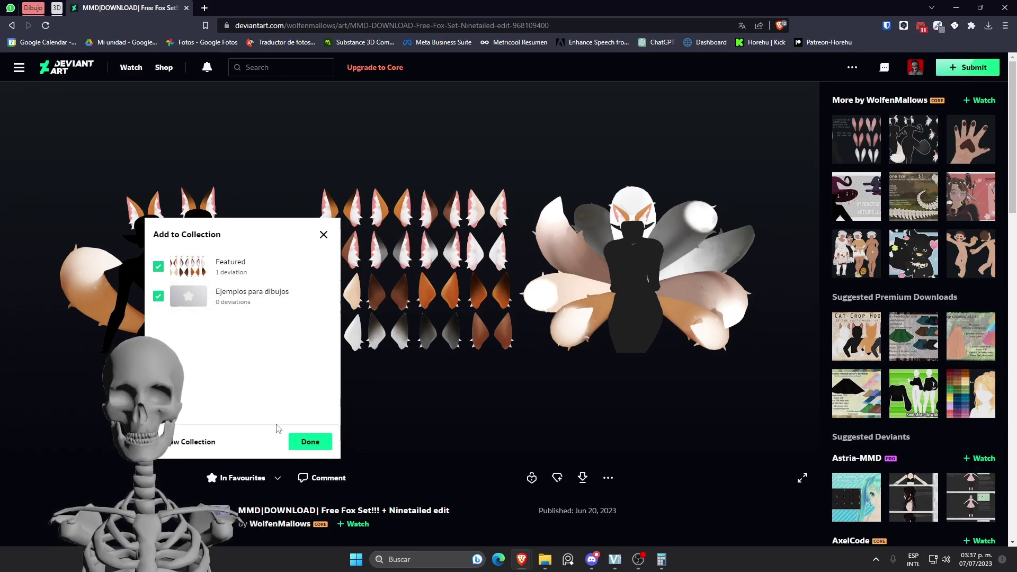
click(307, 443)
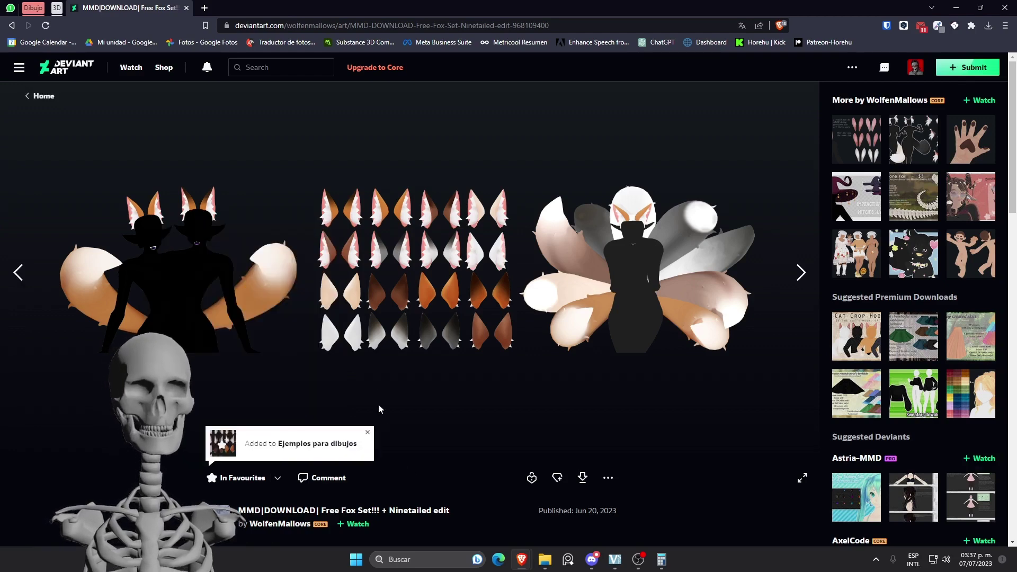
scroll(379, 405, down, 1)
Open the profile in a new tab and view its 'Ejemplos para dibujos' Favourites collection
middle_click(915, 68)
click(264, 7)
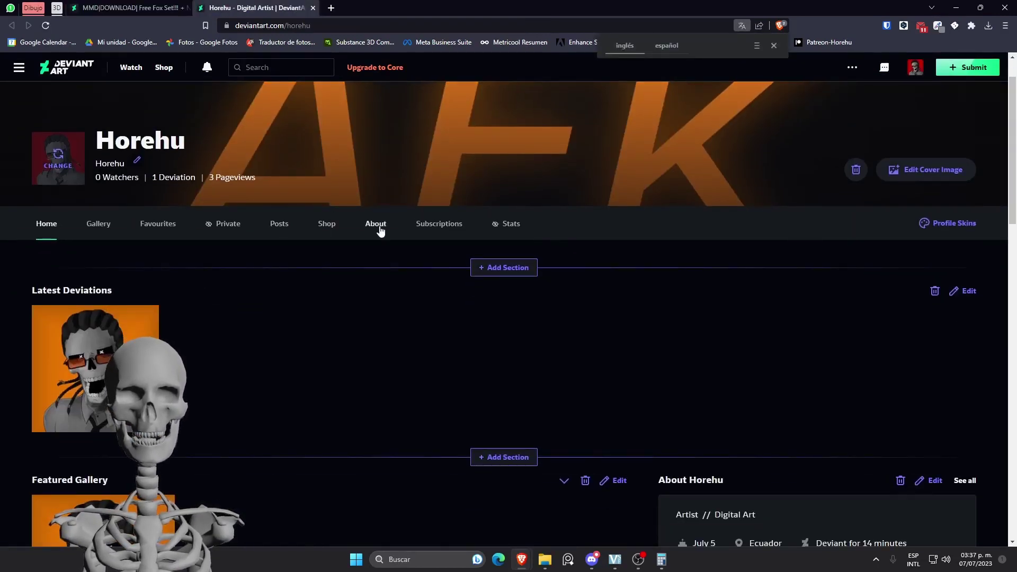
click(101, 225)
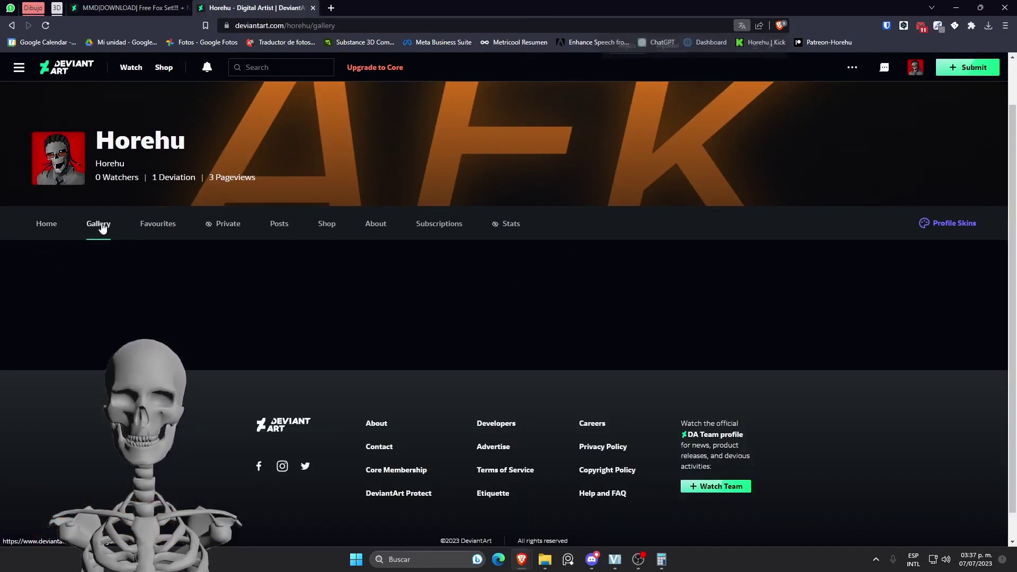
click(168, 225)
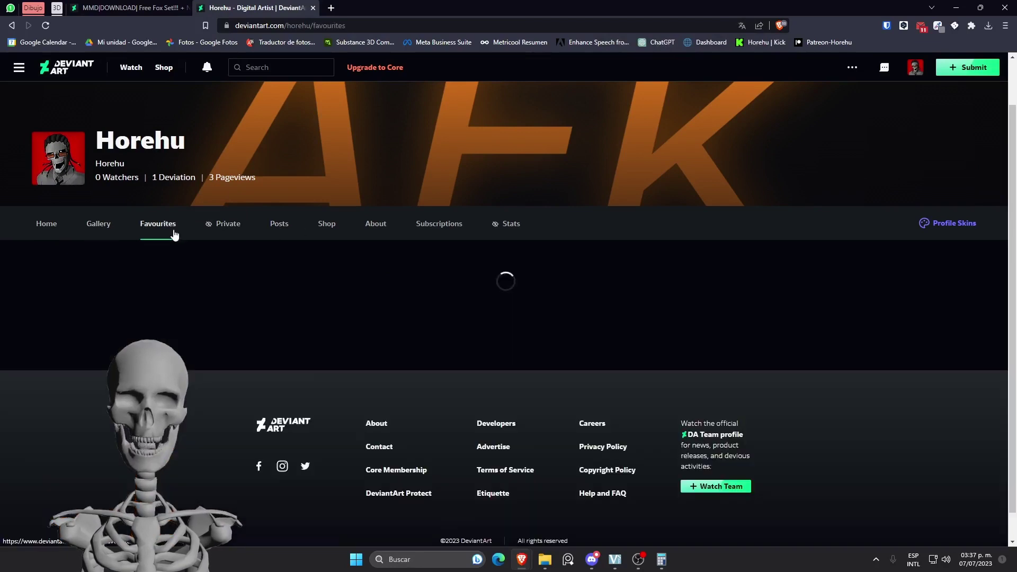
scroll(153, 183, down, 2)
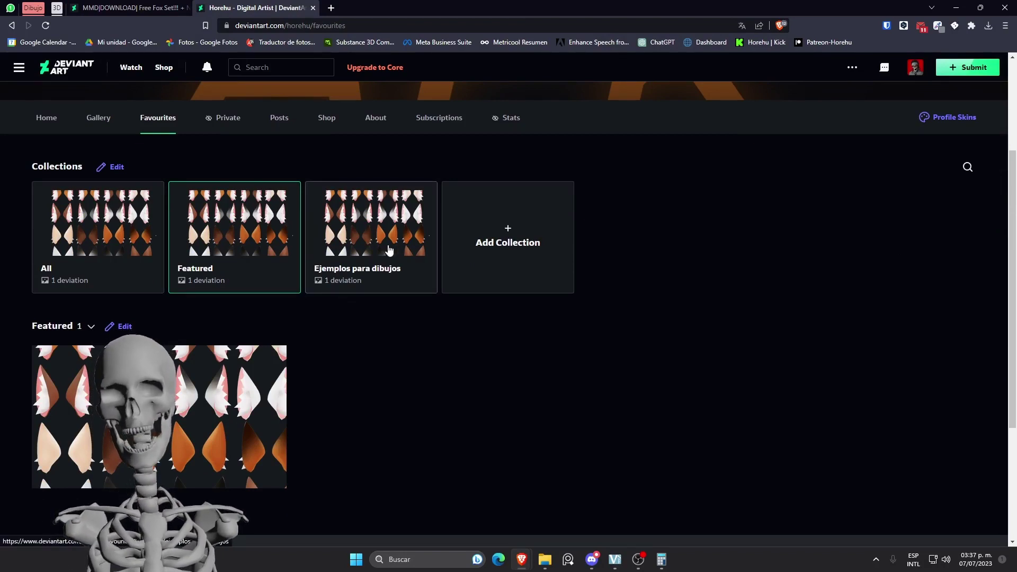
click(347, 270)
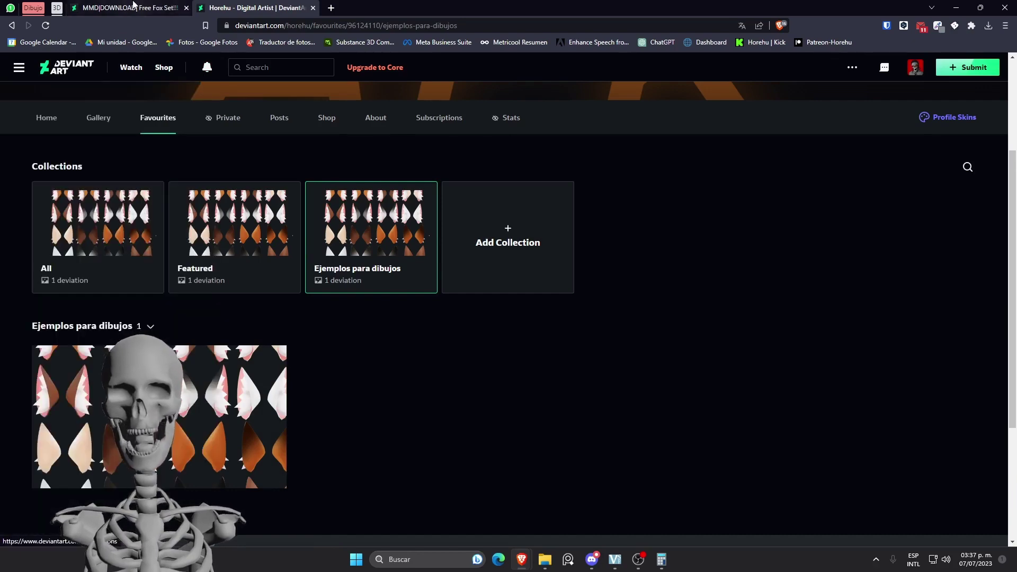
Return to the home feed and open the F2U MALE BASE deviation
click(126, 5)
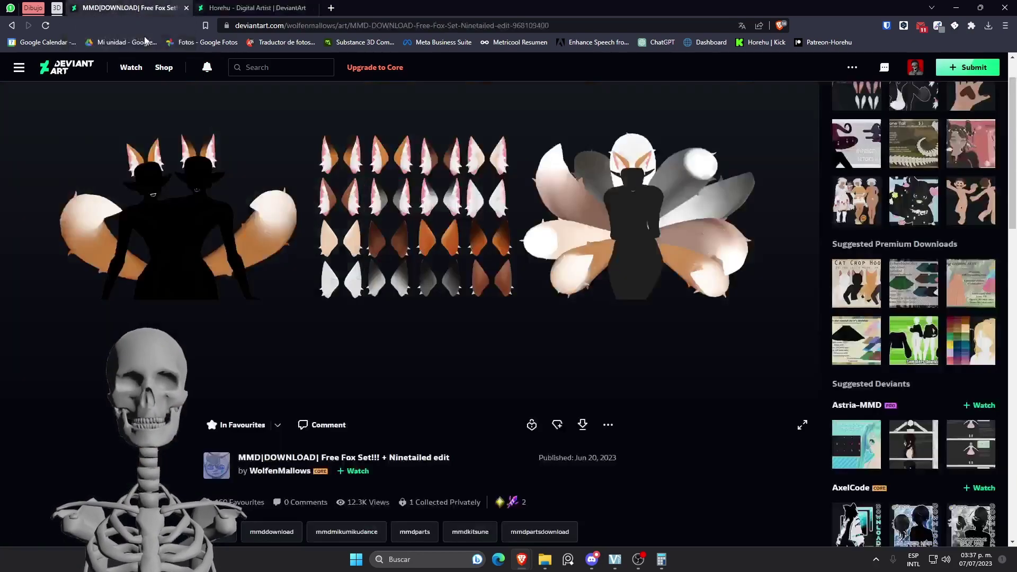
scroll(311, 268, up, 1)
key(alt+Left)
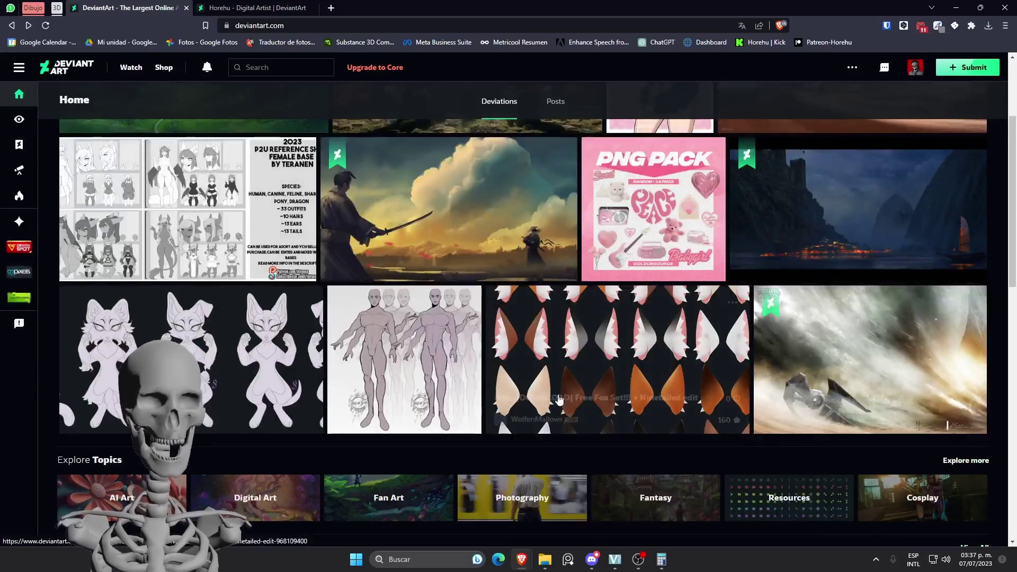
click(392, 351)
scroll(618, 349, down, 3)
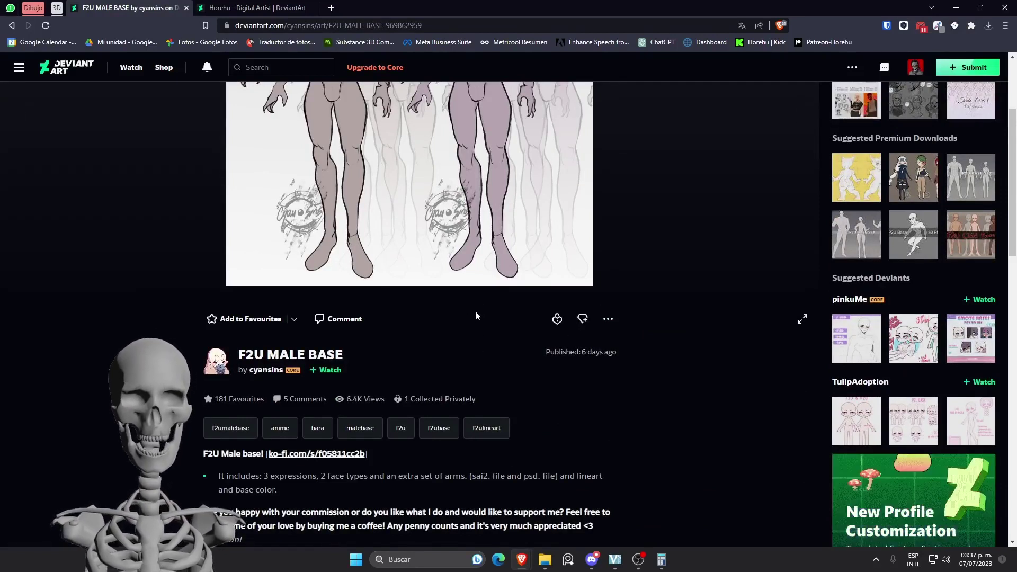
scroll(373, 345, up, 3)
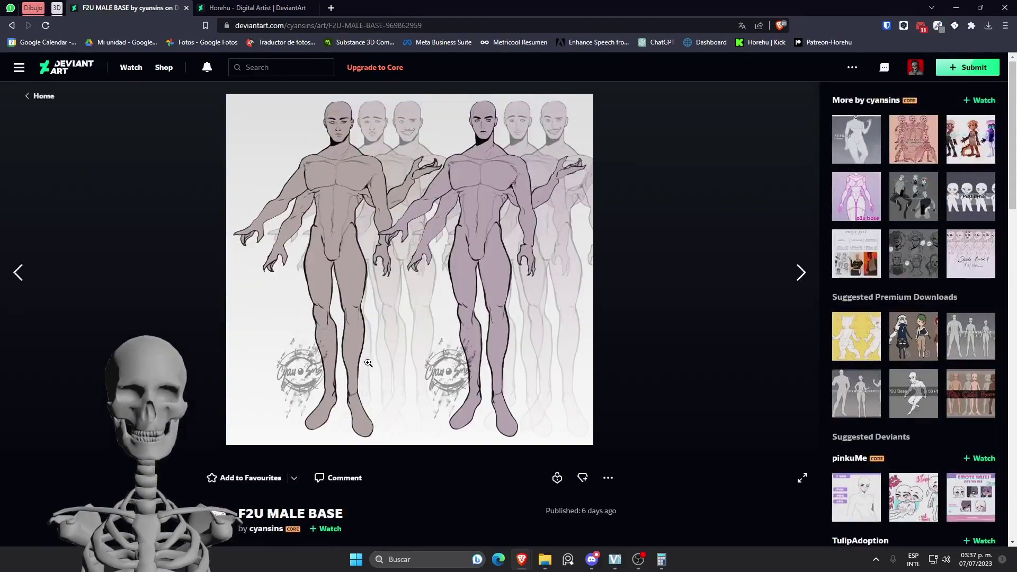
scroll(369, 492, down, 1)
scroll(424, 446, down, 8)
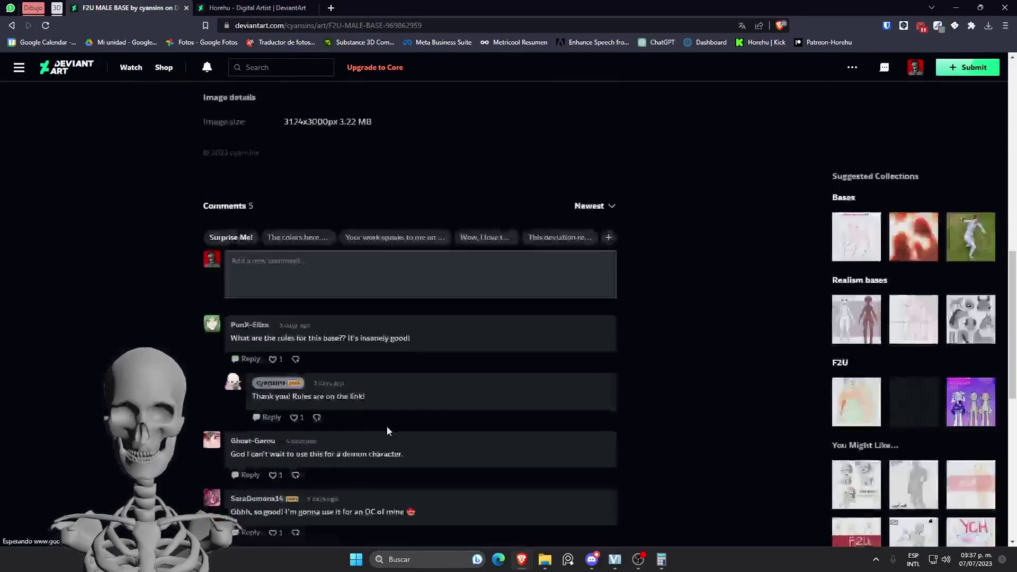
Start a comment on F2U MALE BASE and add it to Favourites
click(334, 273)
scroll(339, 283, up, 10)
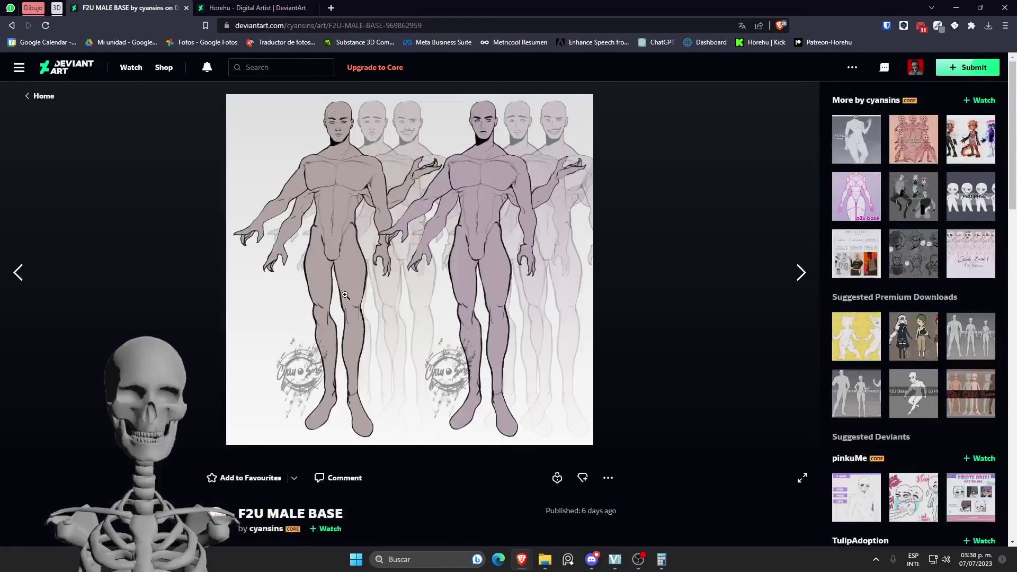
scroll(286, 311, down, 3)
click(268, 320)
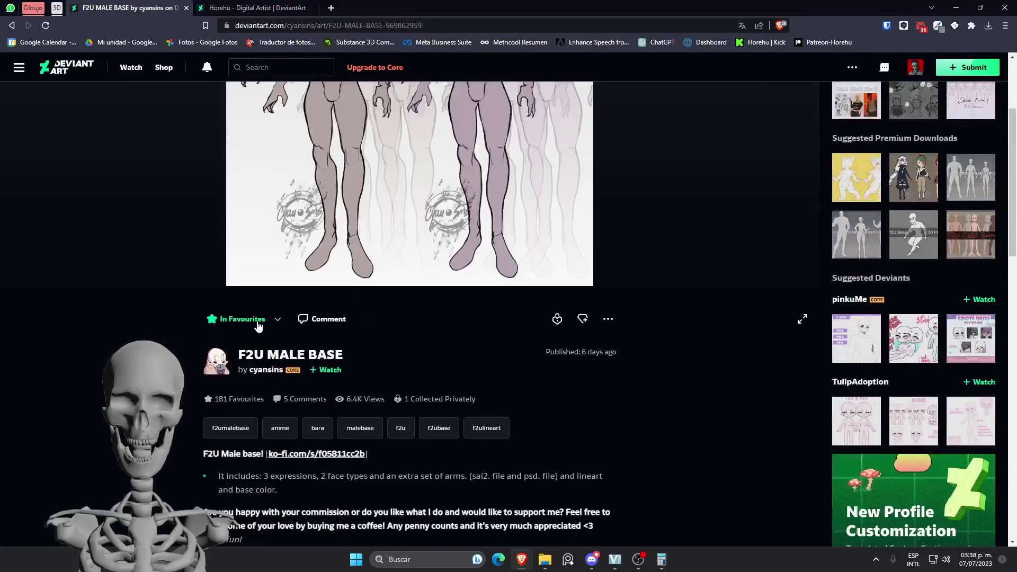
scroll(271, 326, down, 5)
Draft the comment 'Nice' with a grinning emoticon and try posting it
click(284, 431)
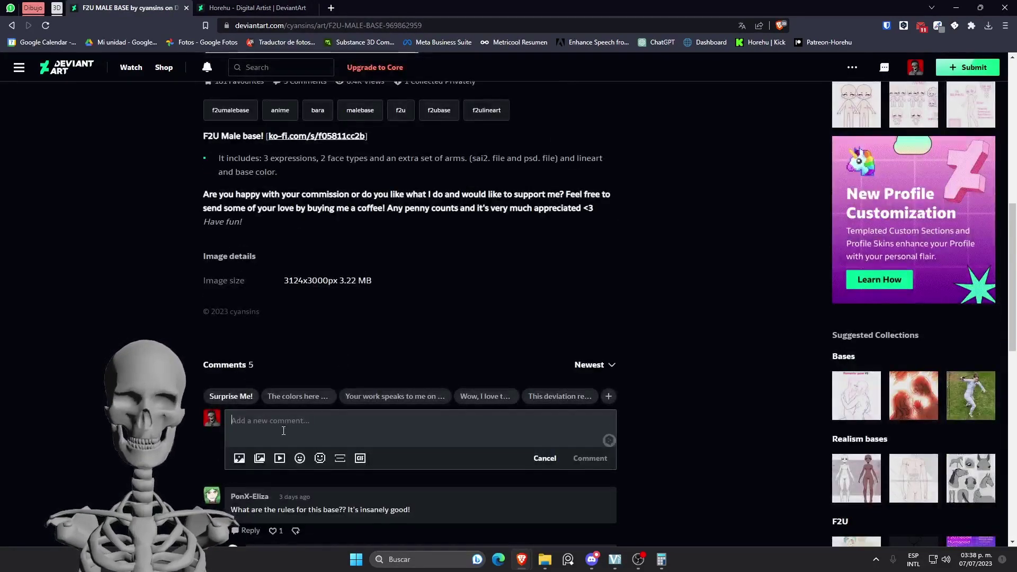
text(Nie)
key(BackSpace)
text(c)
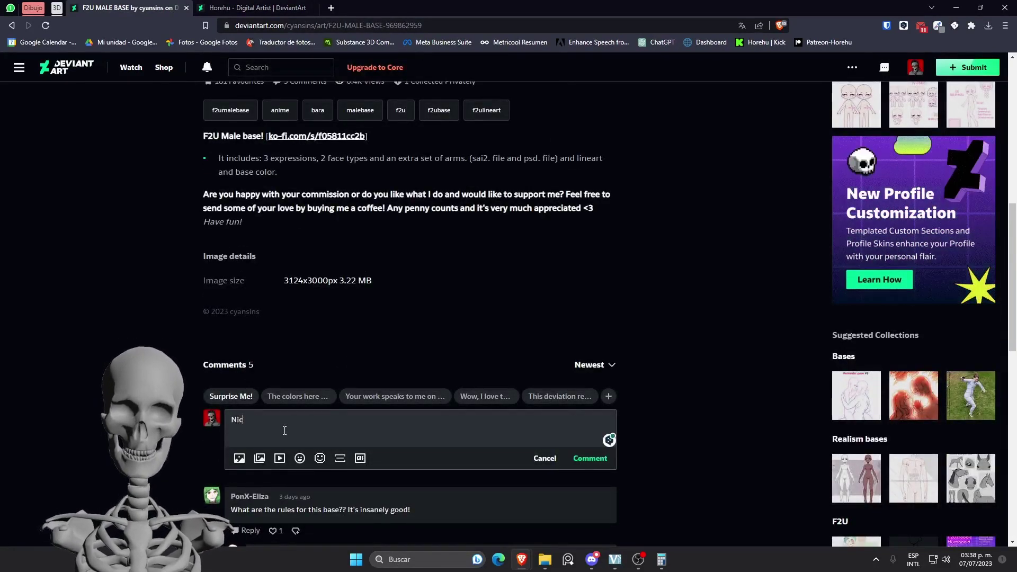
text(e :D)
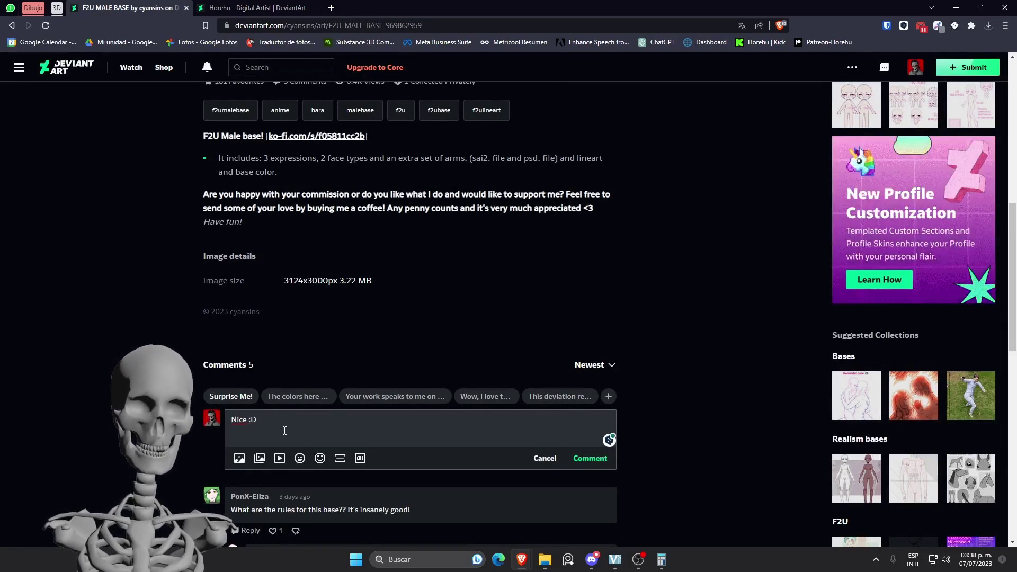
key(BackSpace)
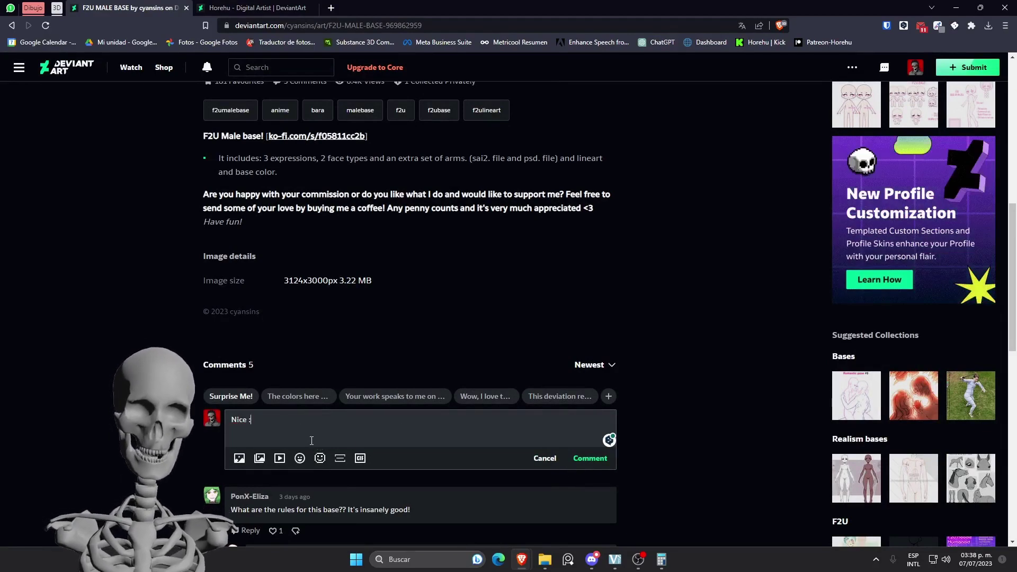
click(320, 458)
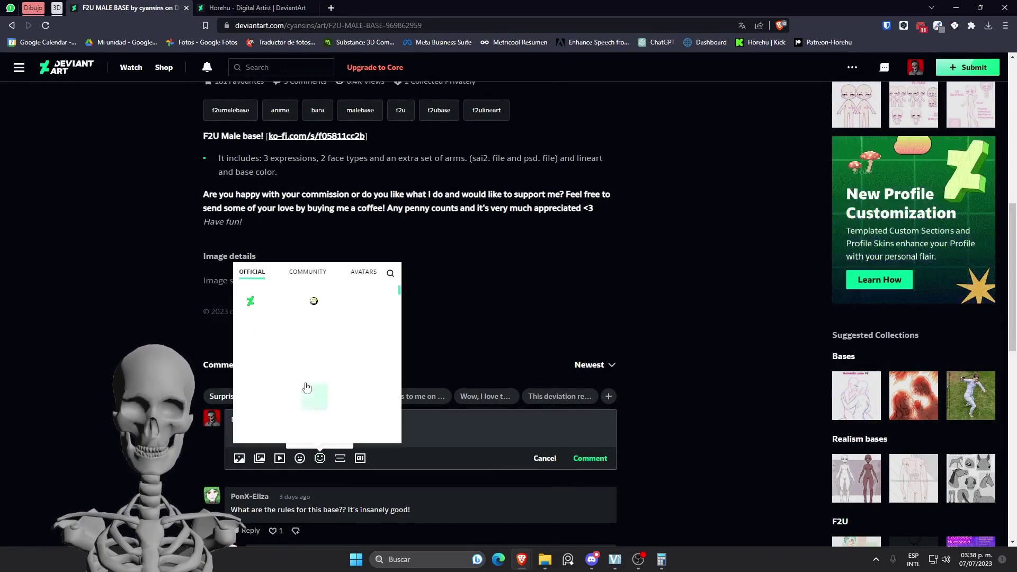
click(314, 301)
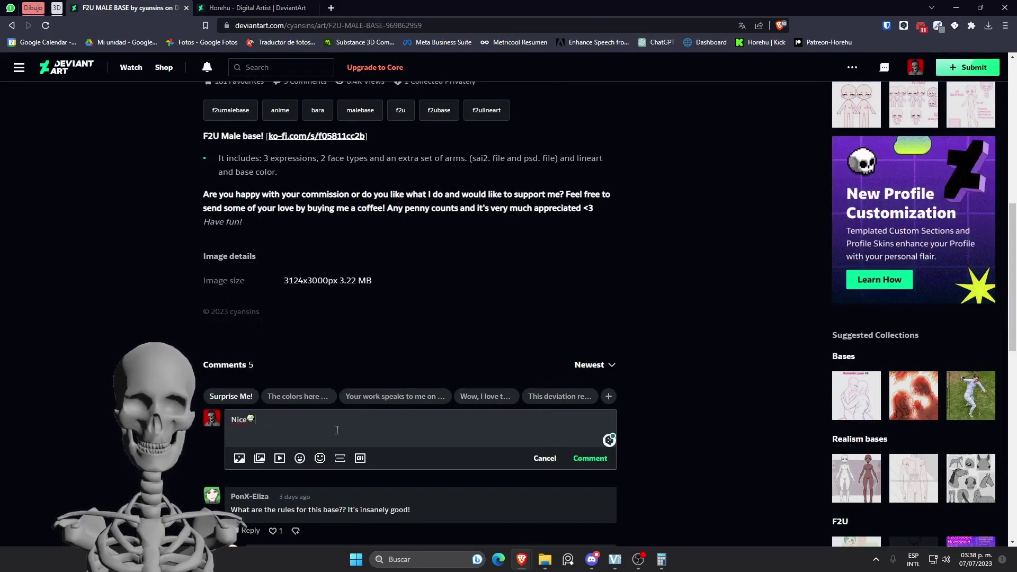
click(239, 459)
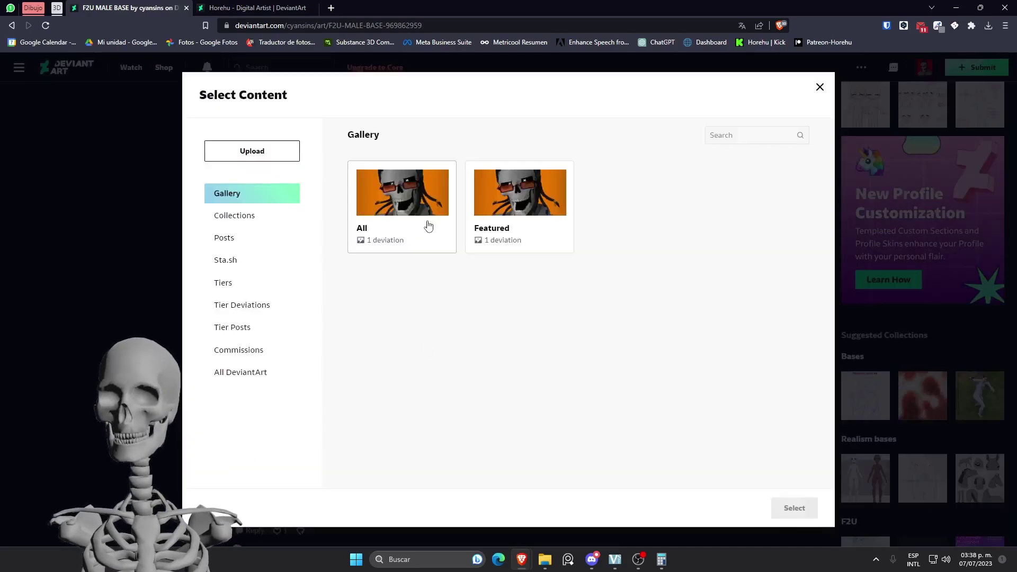
click(819, 87)
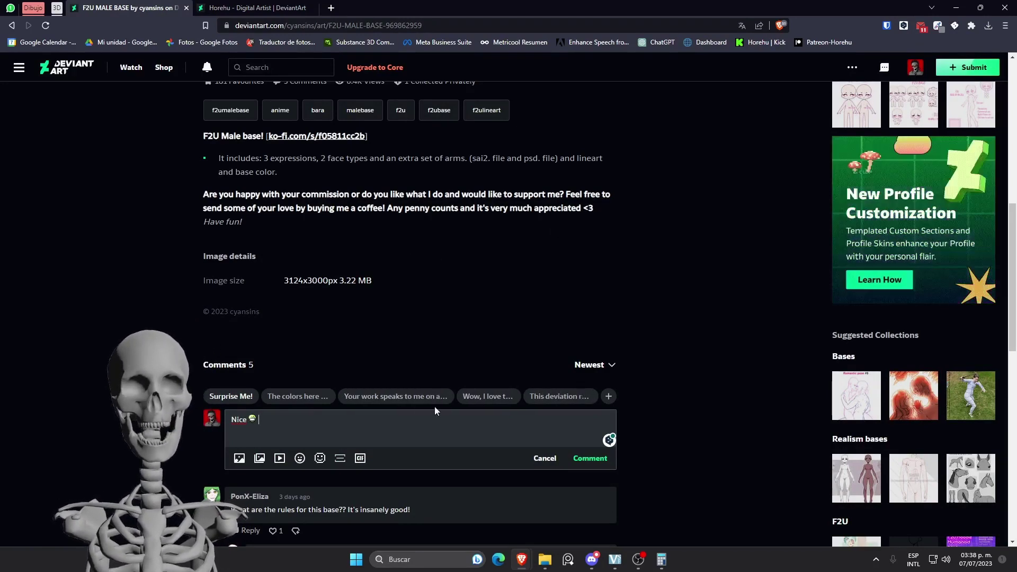
click(590, 458)
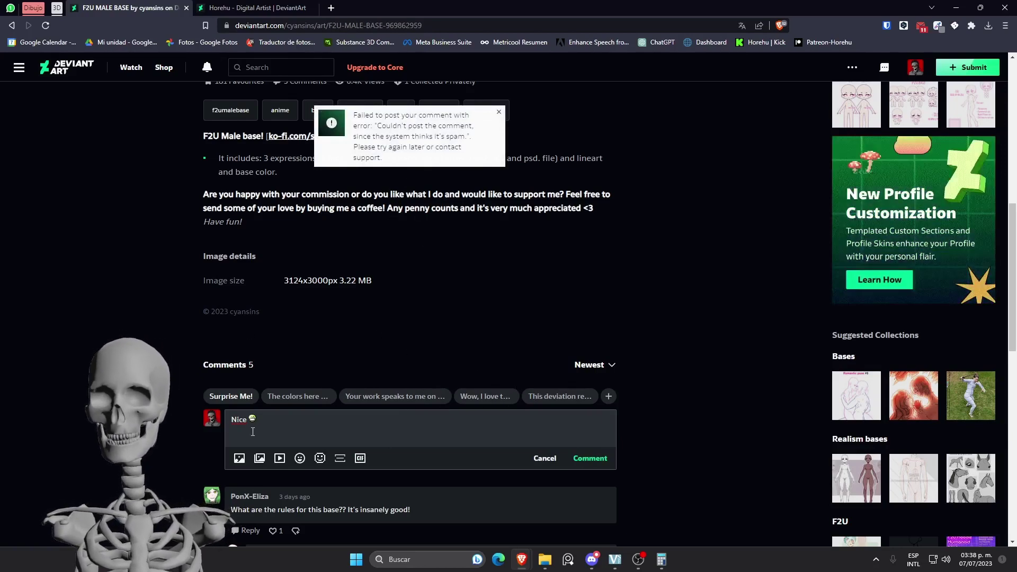
Remove the emoticon, complete the text as 'Nice, very cool', and post it
drag(261, 422, 248, 424)
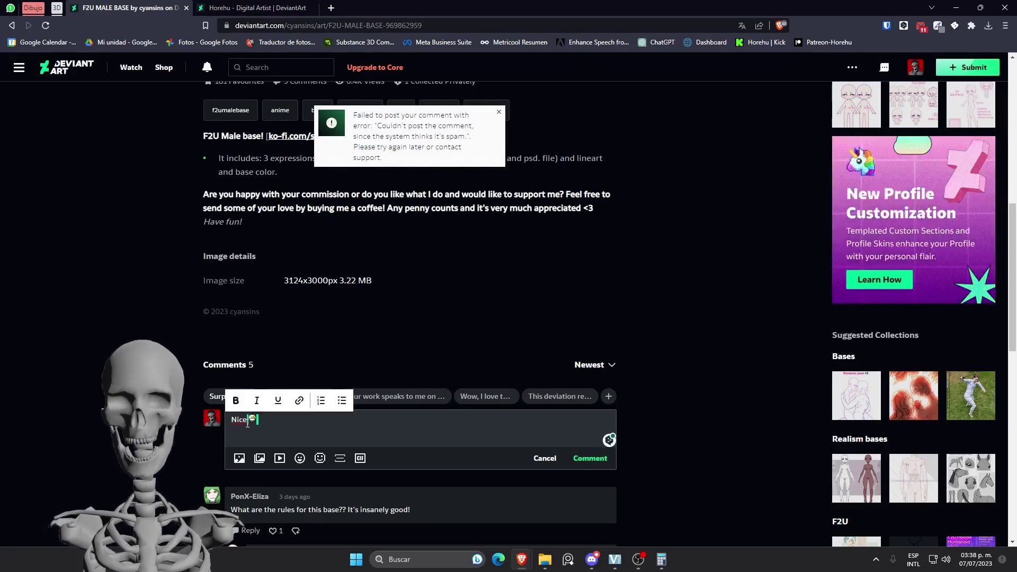
key(BackSpace)
text(, ve)
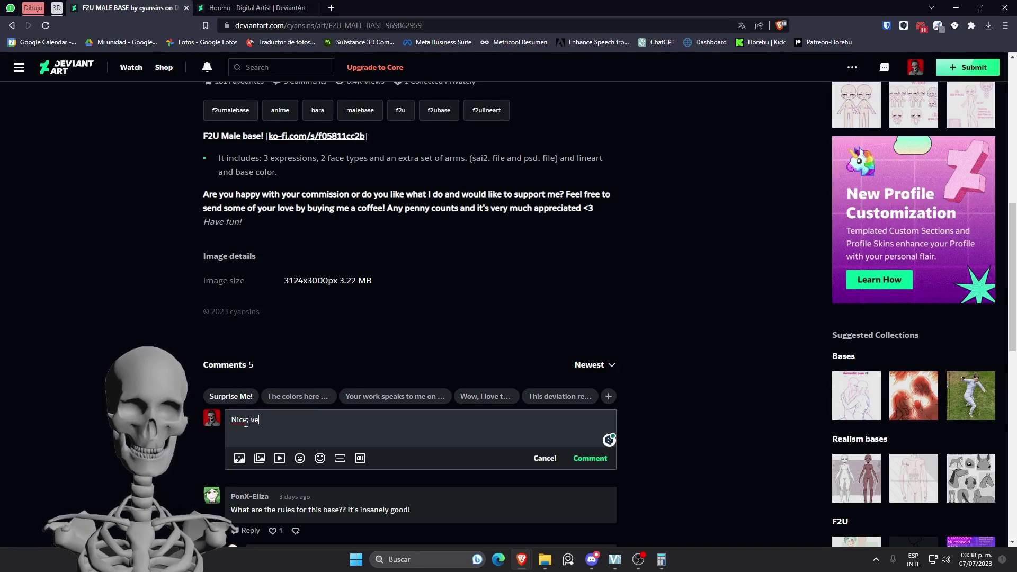
text(ry cool)
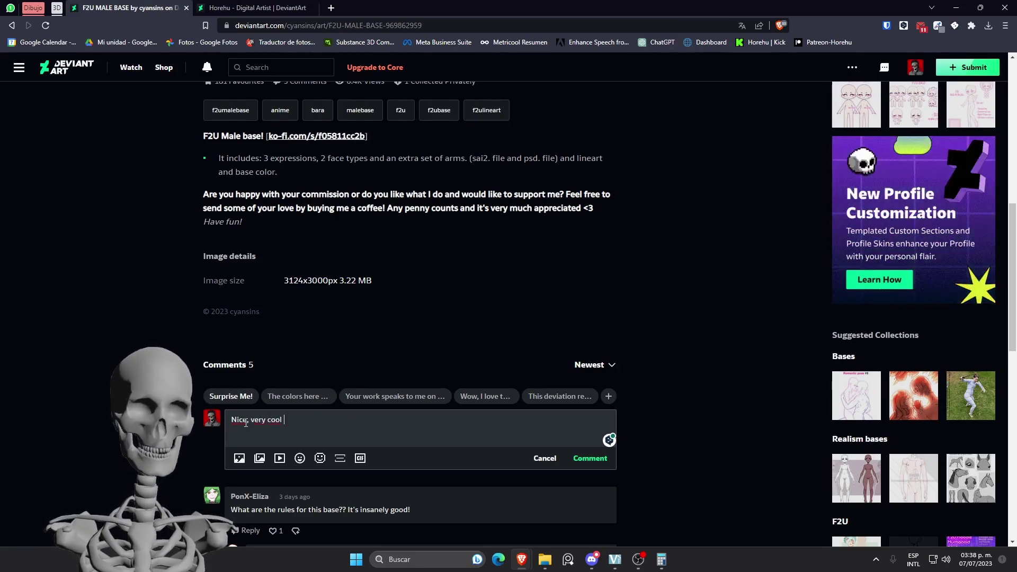
click(591, 458)
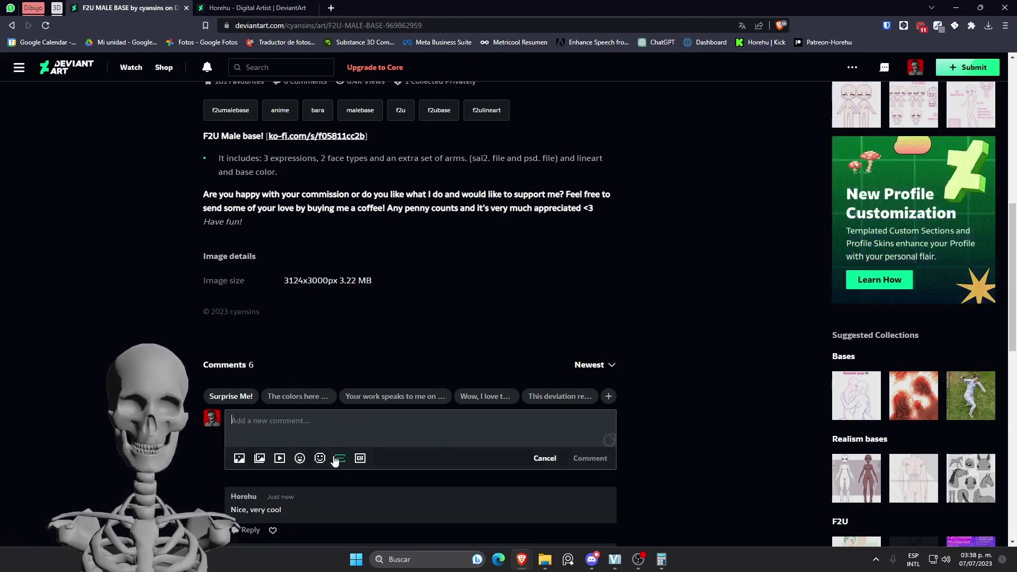
click(420, 418)
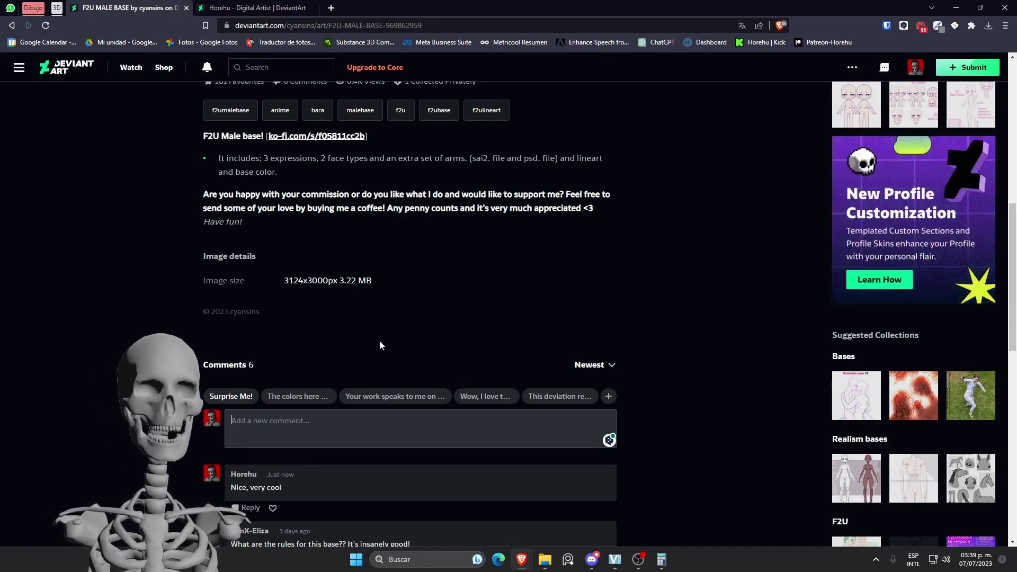
Open the artwork's Award a badge dialog and close it without awarding a badge
scroll(379, 340, up, 5)
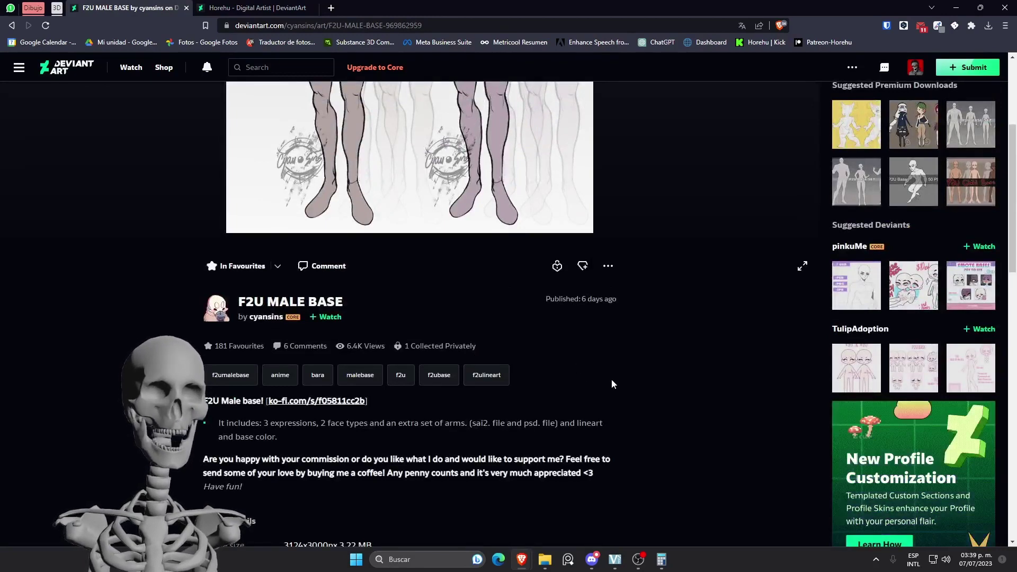
scroll(626, 414, up, 4)
click(610, 478)
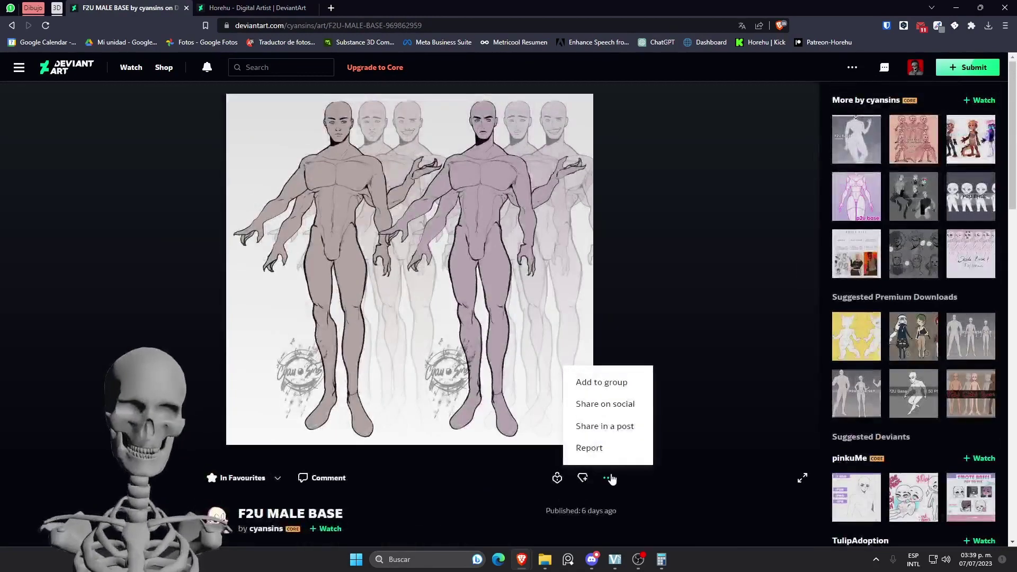
click(609, 480)
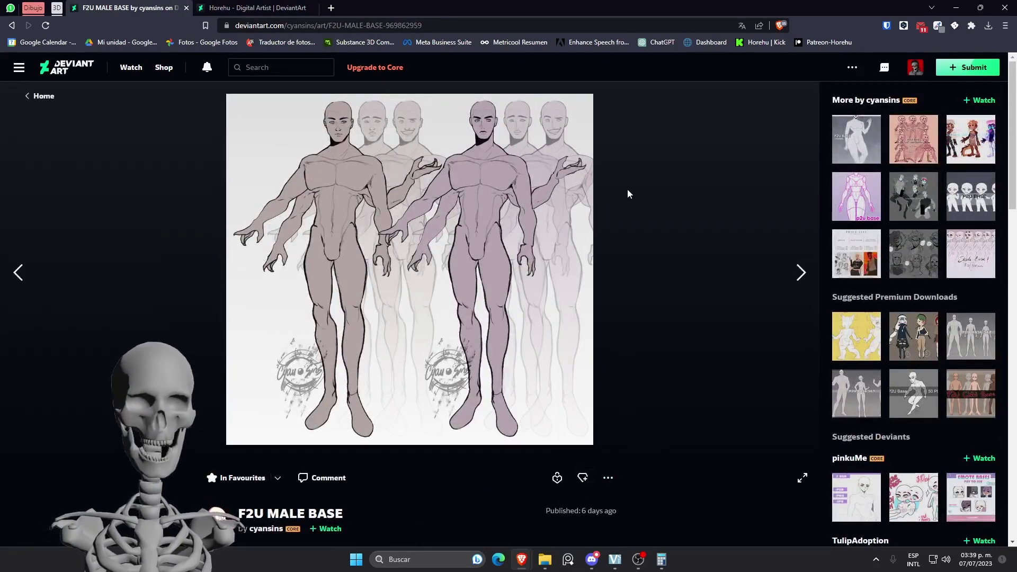
scroll(710, 450, down, 1)
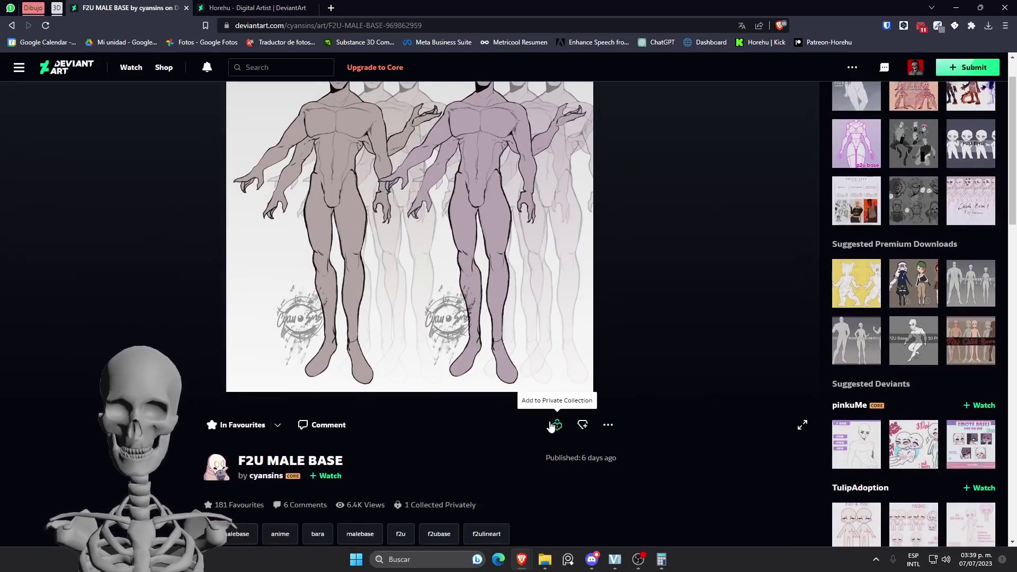
click(584, 426)
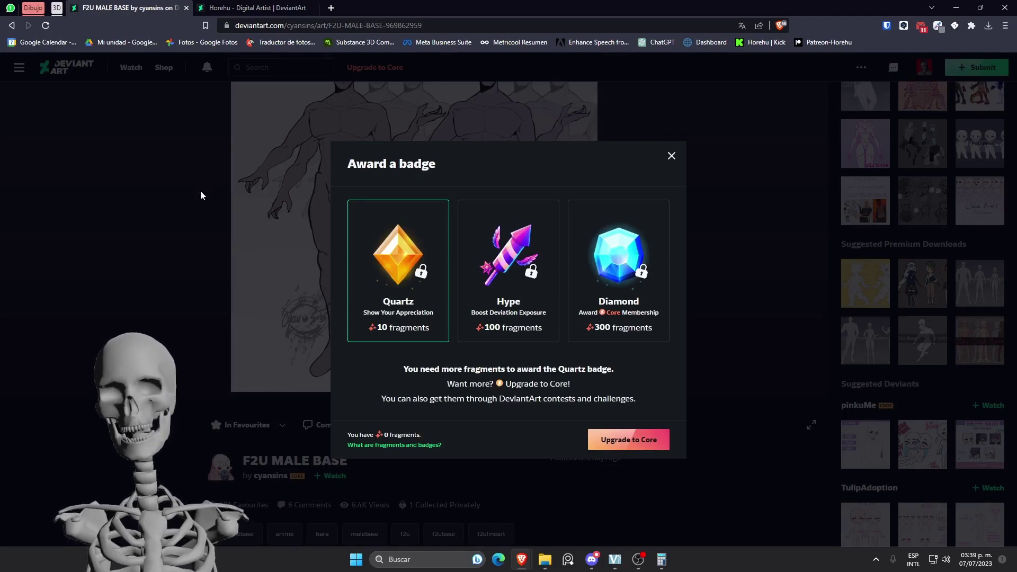
click(674, 164)
Dismiss the artwork's extra-options menu and scroll the F2U MALE BASE page
click(608, 427)
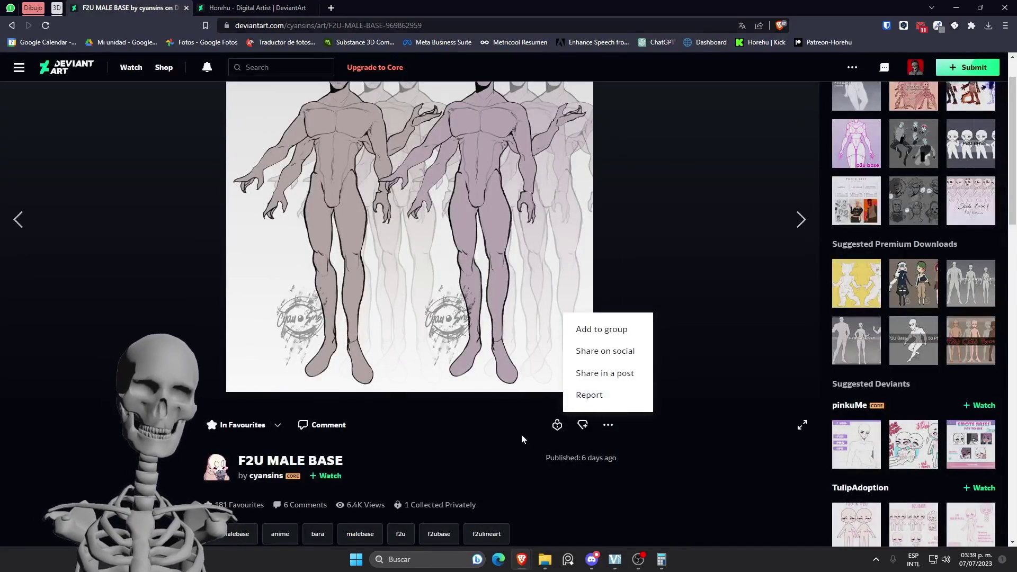
click(608, 425)
click(607, 426)
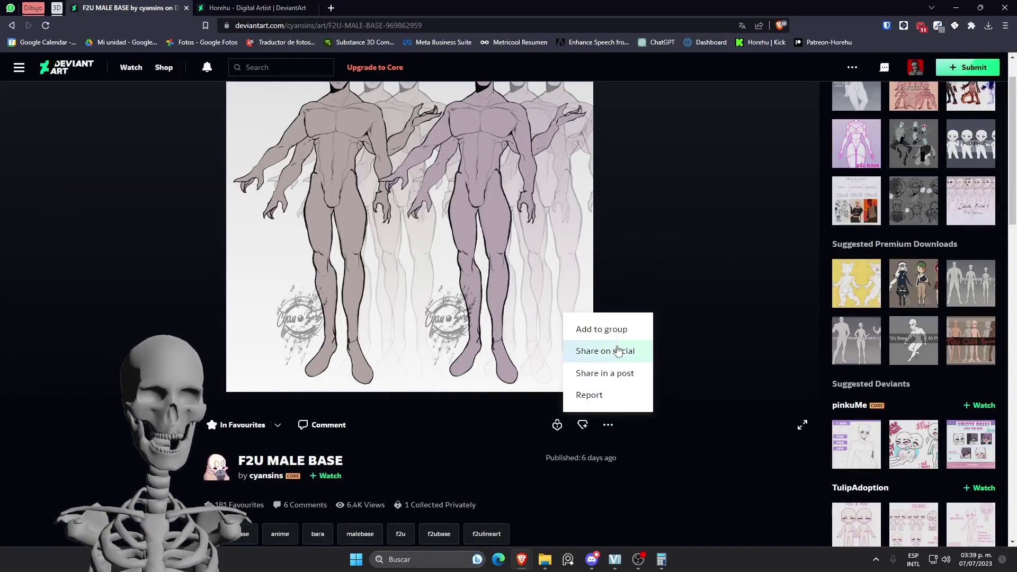
click(625, 438)
scroll(595, 424, down, 1)
scroll(583, 421, down, 10)
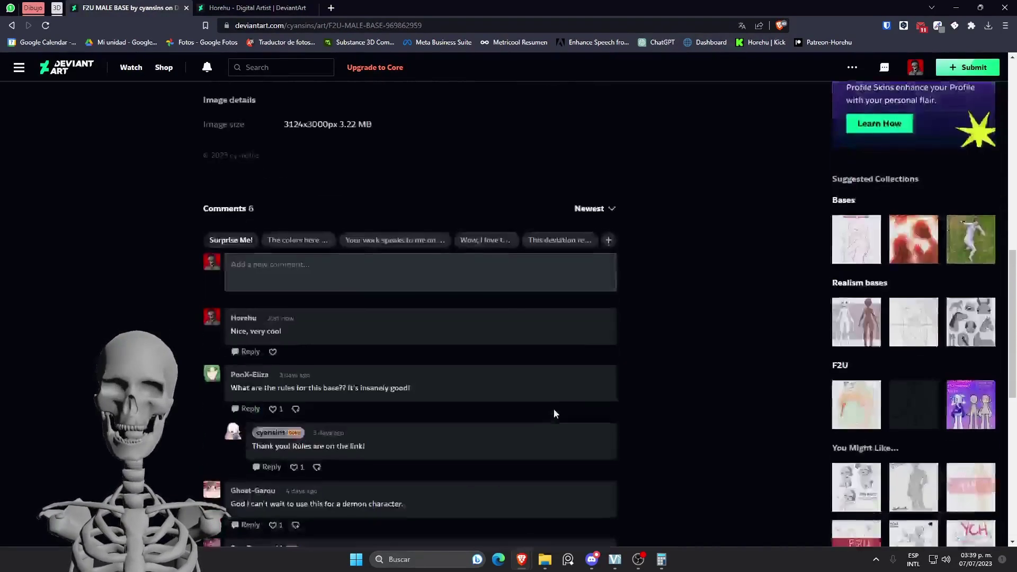
scroll(446, 389, up, 6)
scroll(615, 376, up, 6)
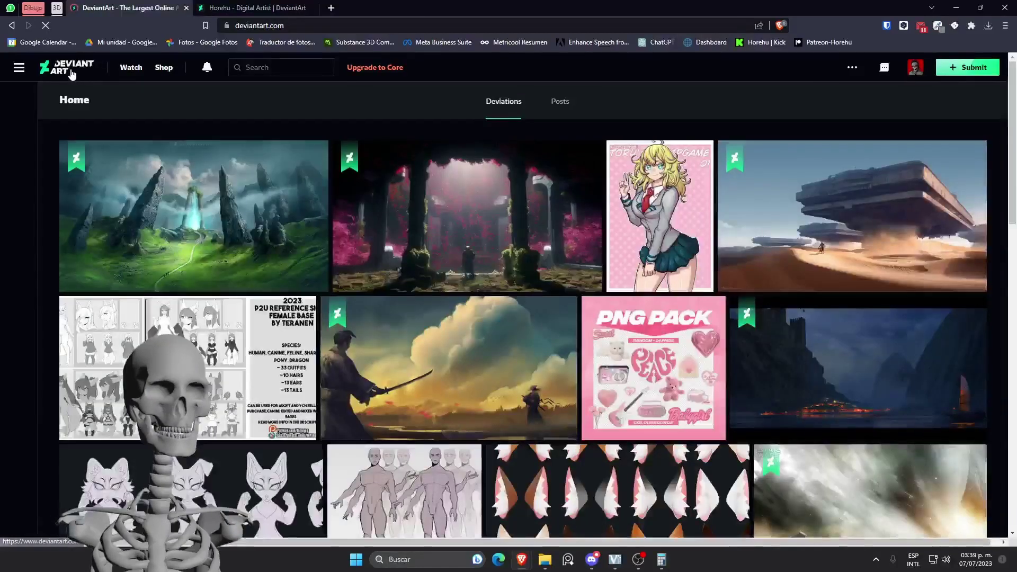
Go to the Monetize My Art area from the top-bar ··· menu
click(848, 71)
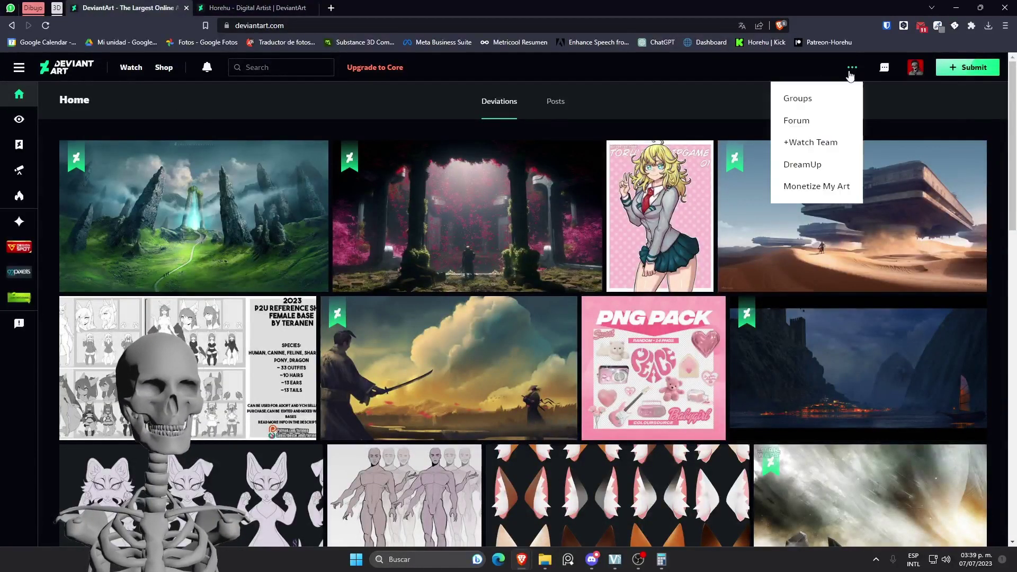
click(850, 74)
click(851, 73)
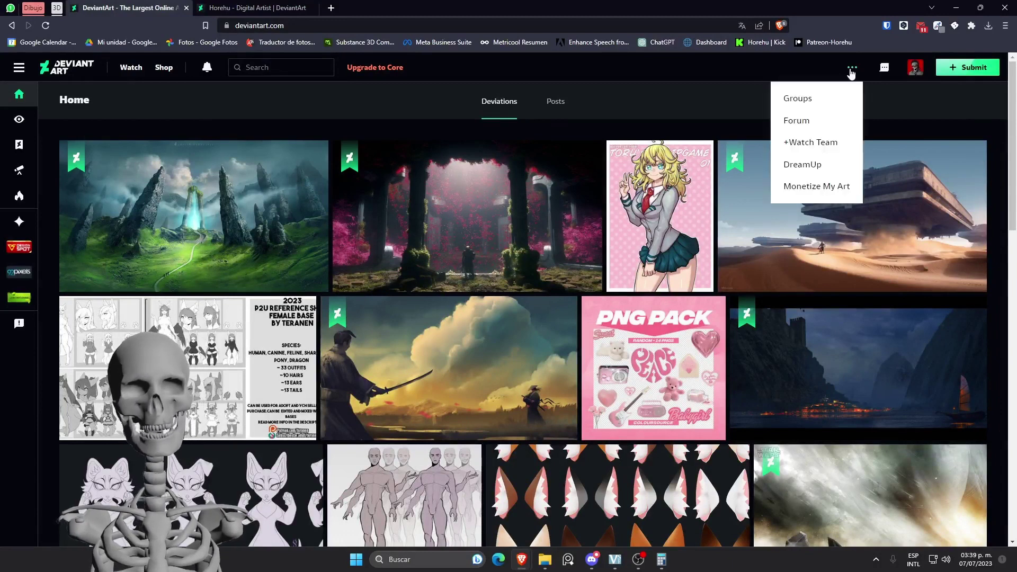
click(851, 74)
click(851, 74)
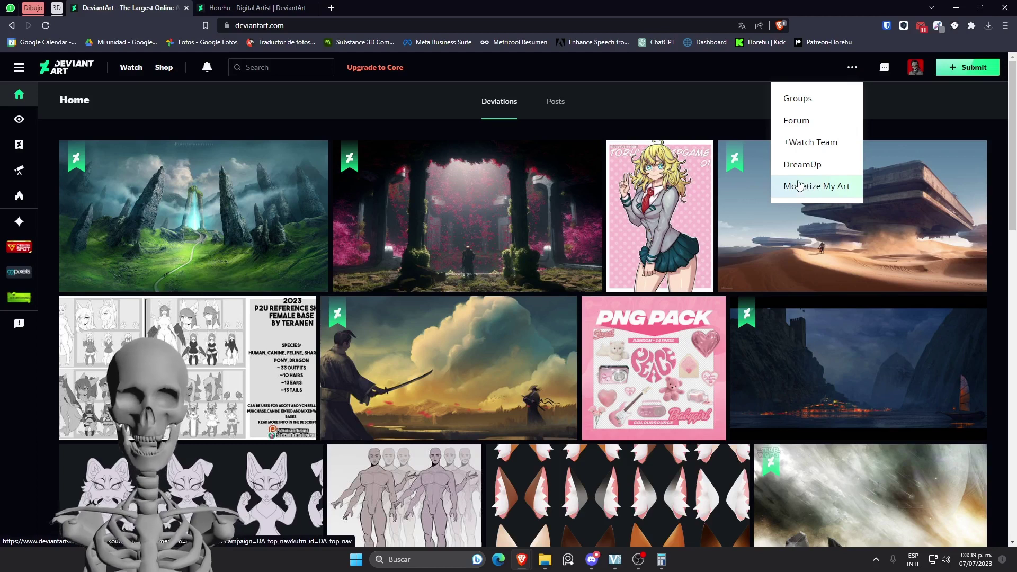
click(792, 186)
mouse_move(193, 216)
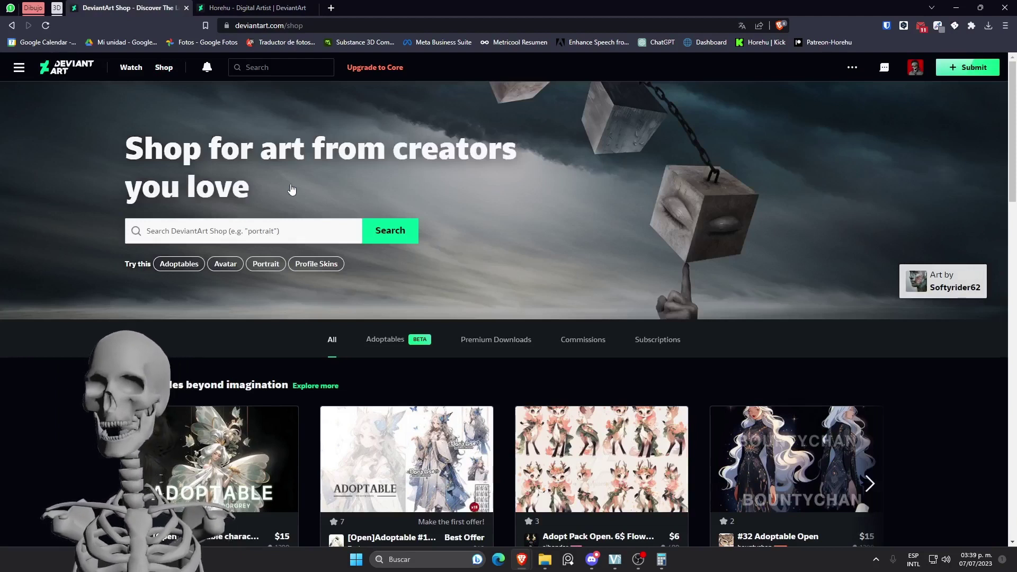
Go to your own profile from the avatar menu and scroll through it
click(915, 68)
click(854, 93)
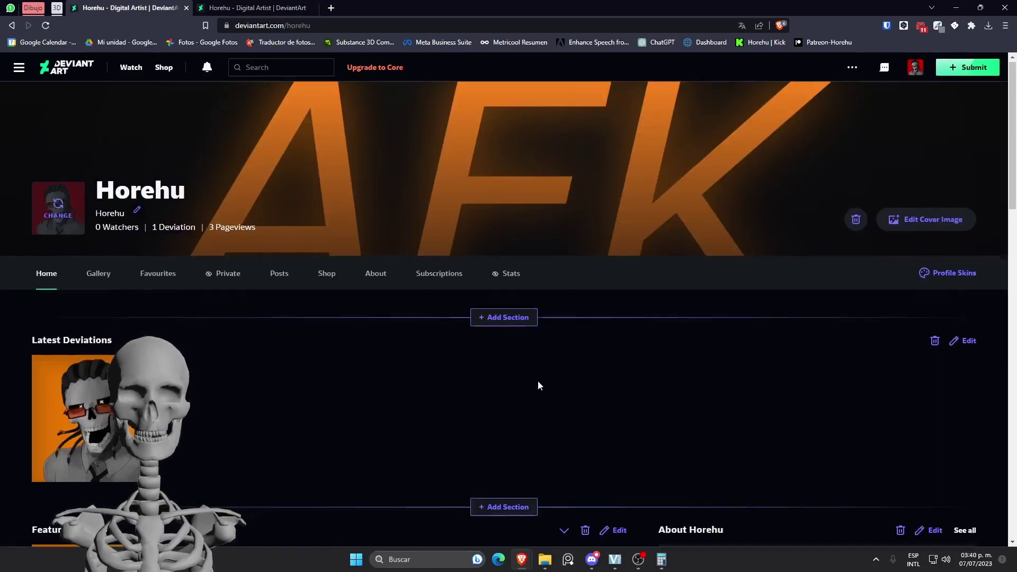
scroll(539, 385, down, 2)
scroll(551, 350, down, 1)
scroll(554, 344, down, 1)
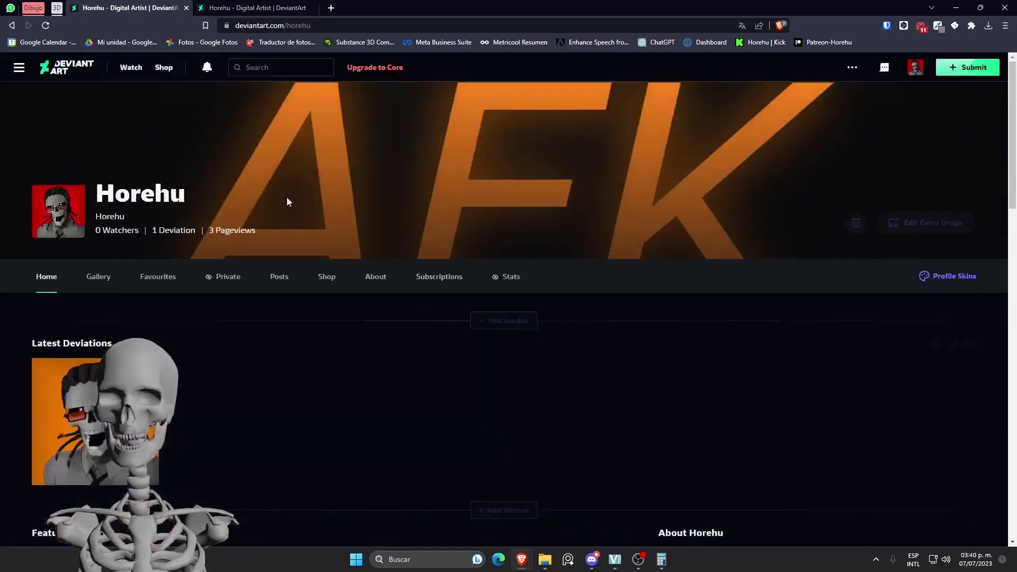